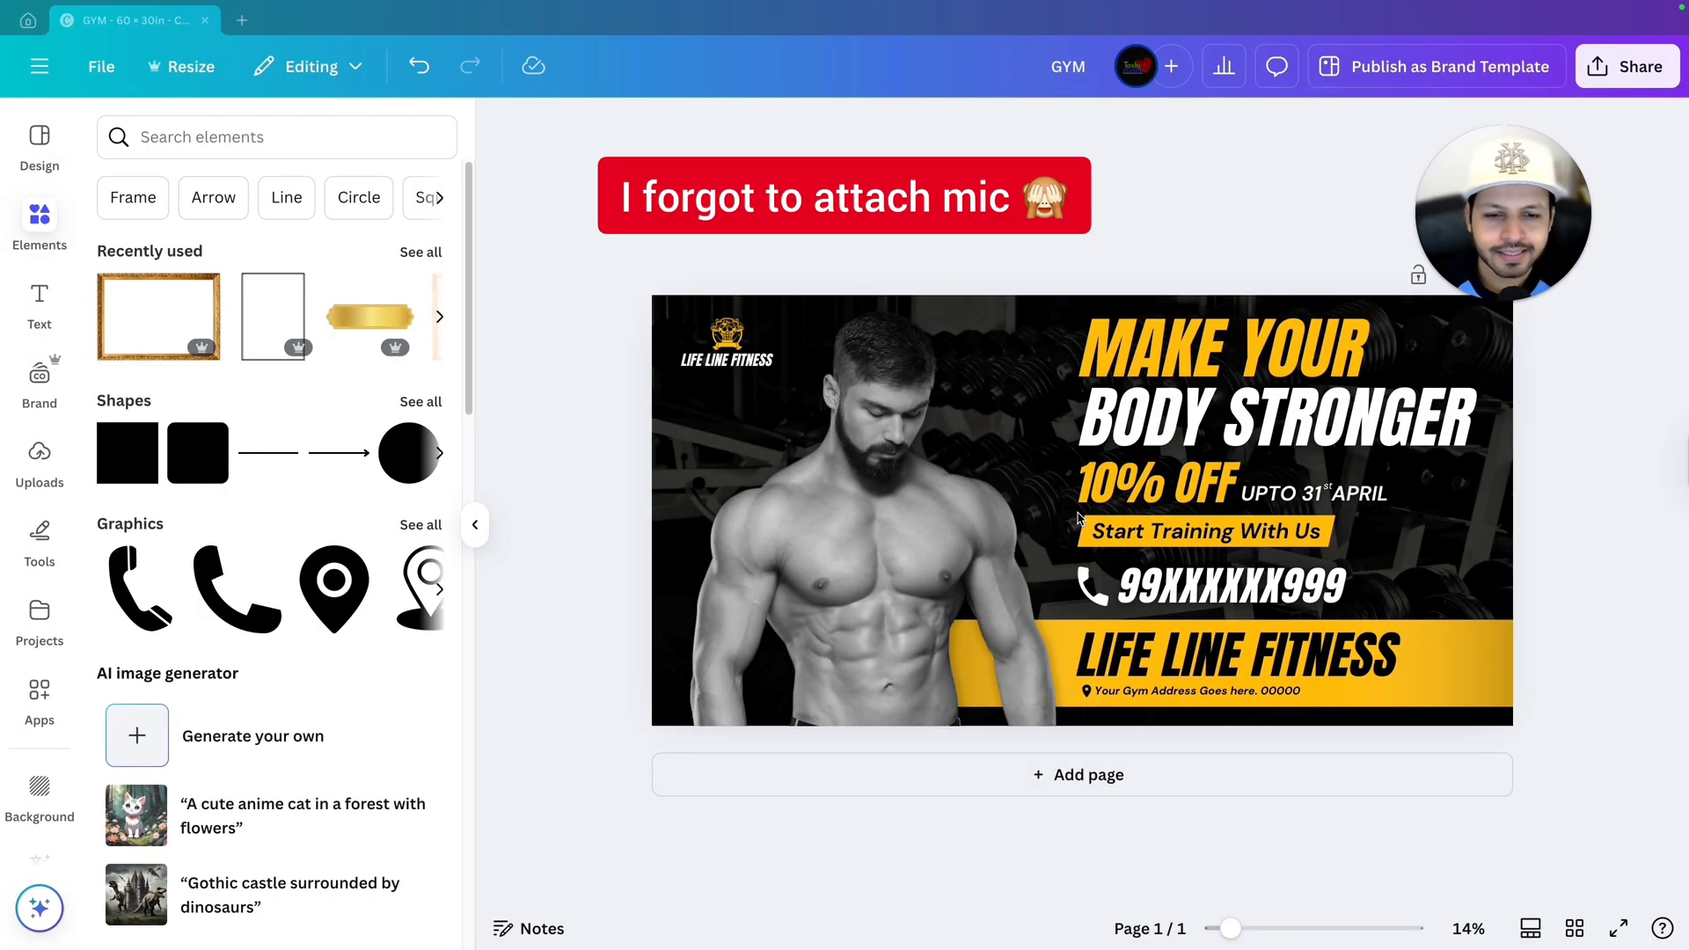
# Step: Lower the banner photo's transparency setting to 20
pyautogui.scroll(3, 1082, 580)
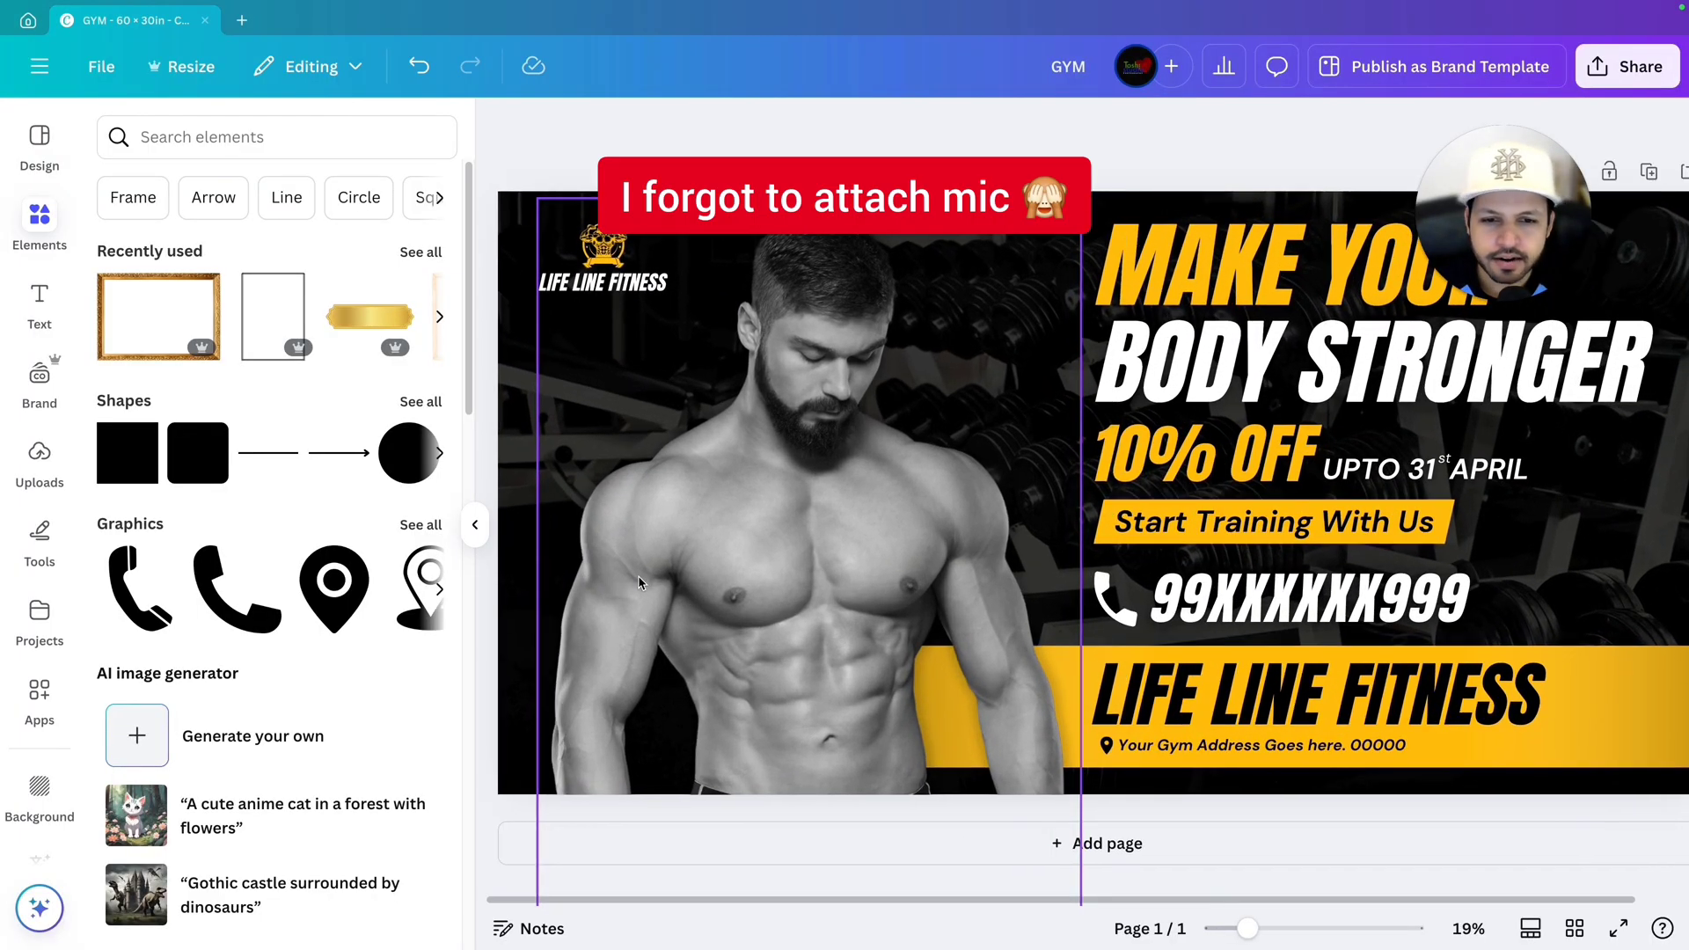
pyautogui.scroll(-4, 639, 584)
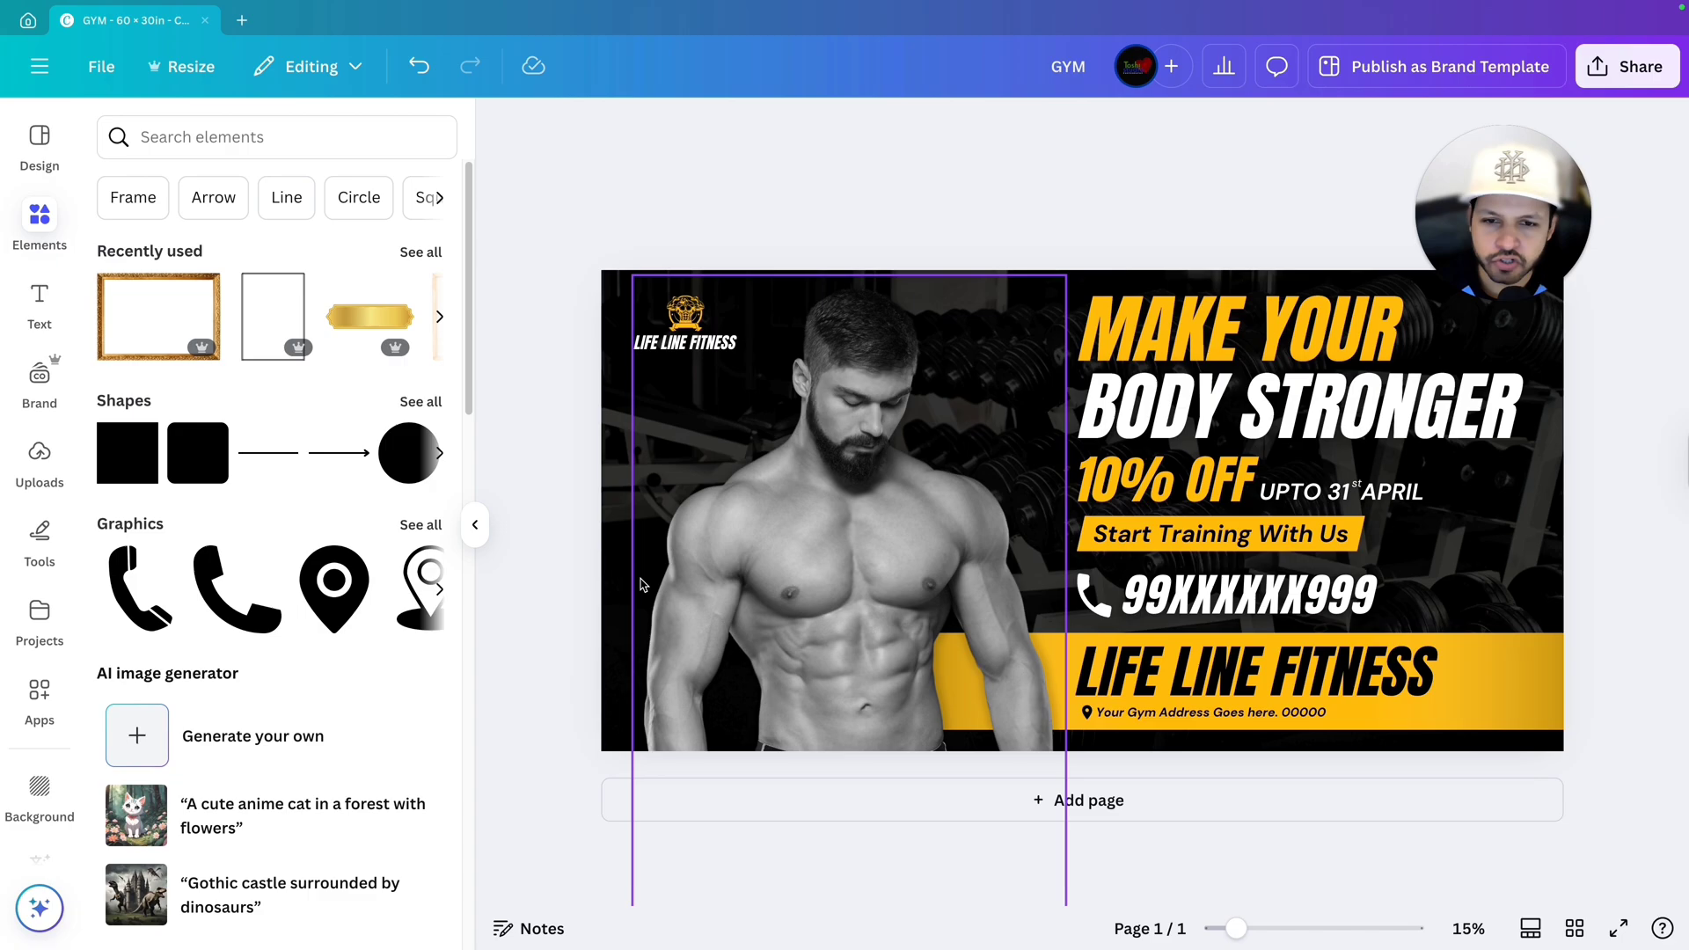
pyautogui.scroll(2, 639, 584)
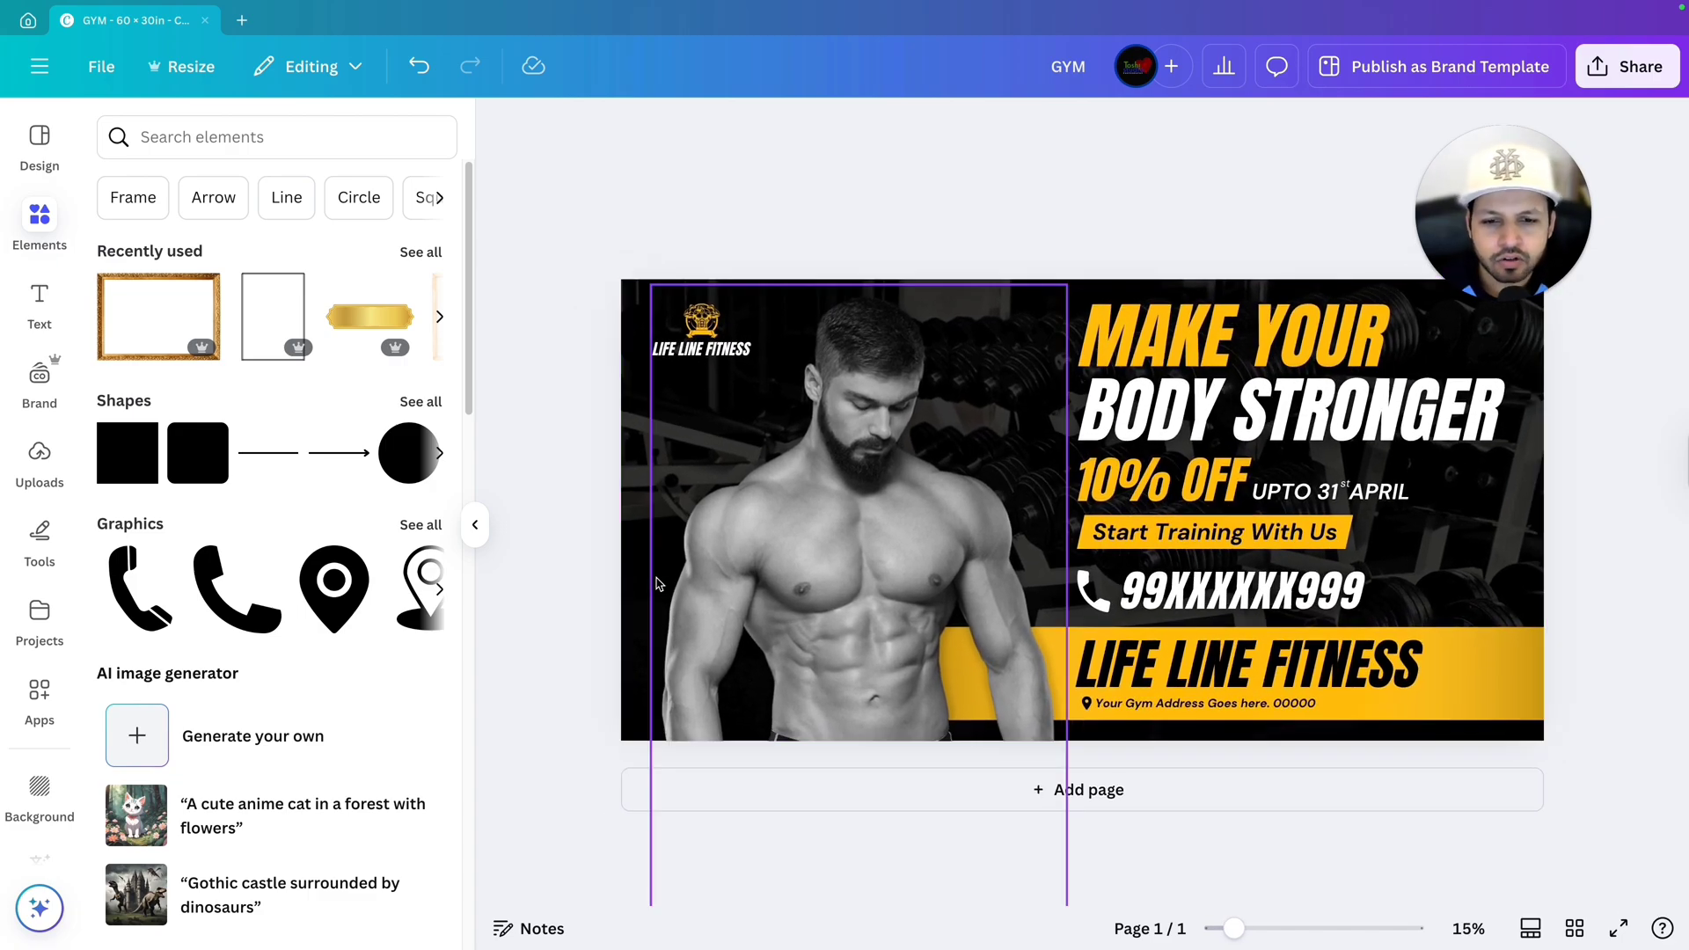
pyautogui.click(658, 582)
pyautogui.click(1149, 132)
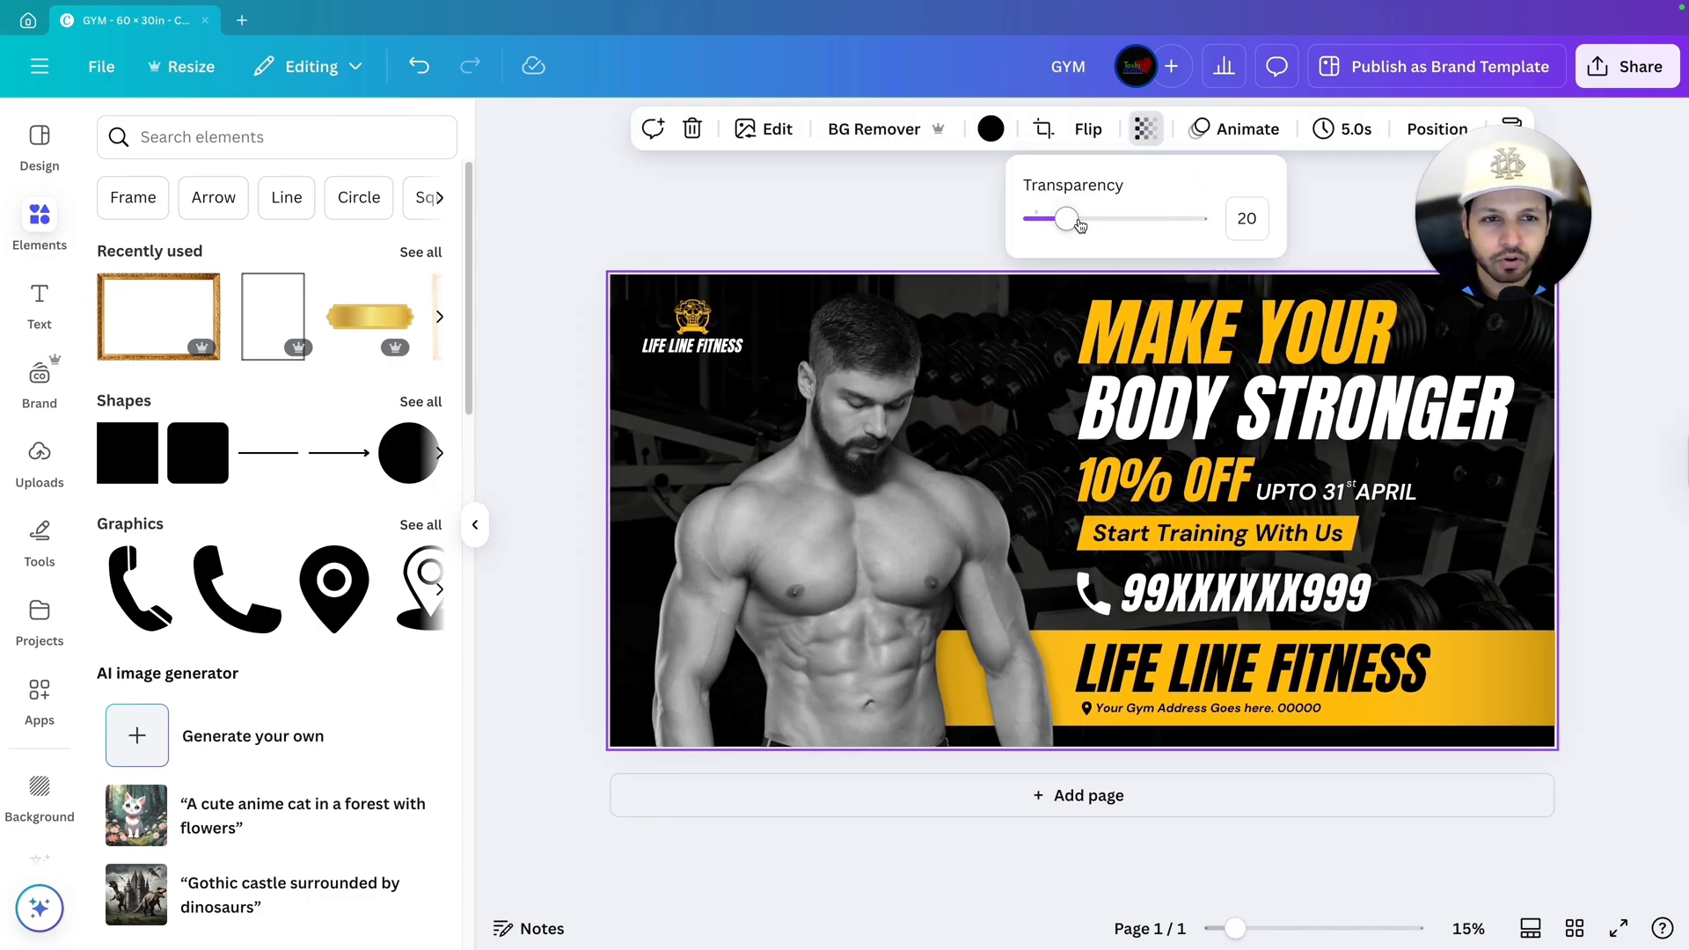
pyautogui.moveTo(1074, 223); pyautogui.dragTo(1059, 231)
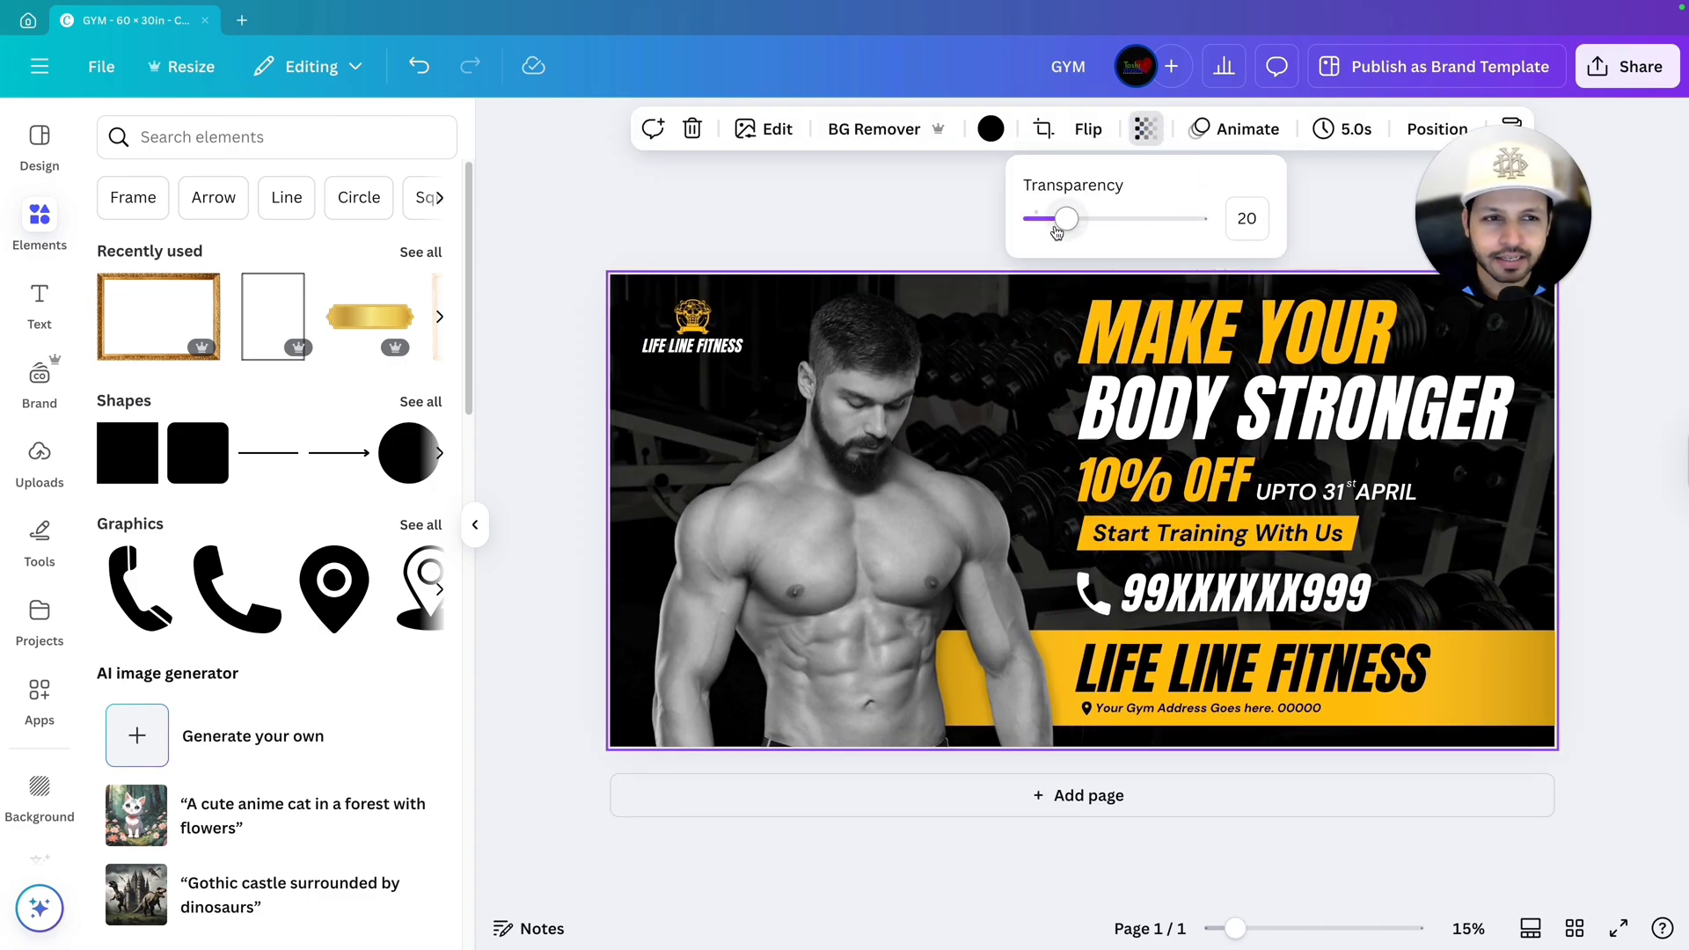
pyautogui.click(1586, 538)
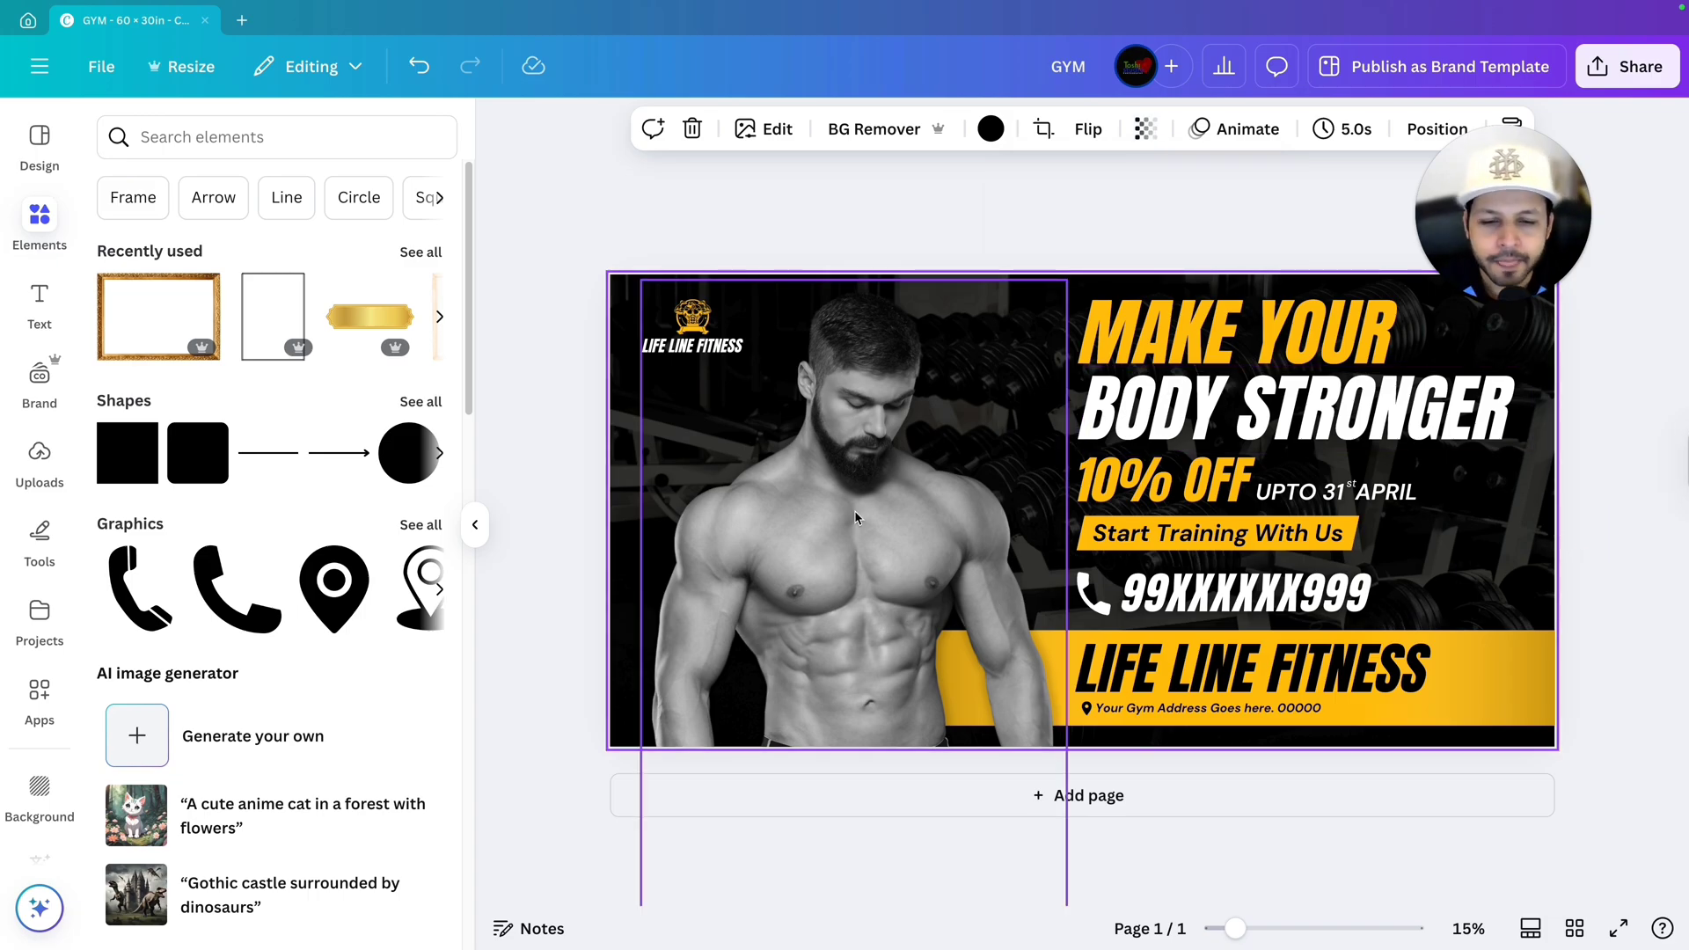
pyautogui.click(1566, 543)
pyautogui.scroll(-2, 1570, 547)
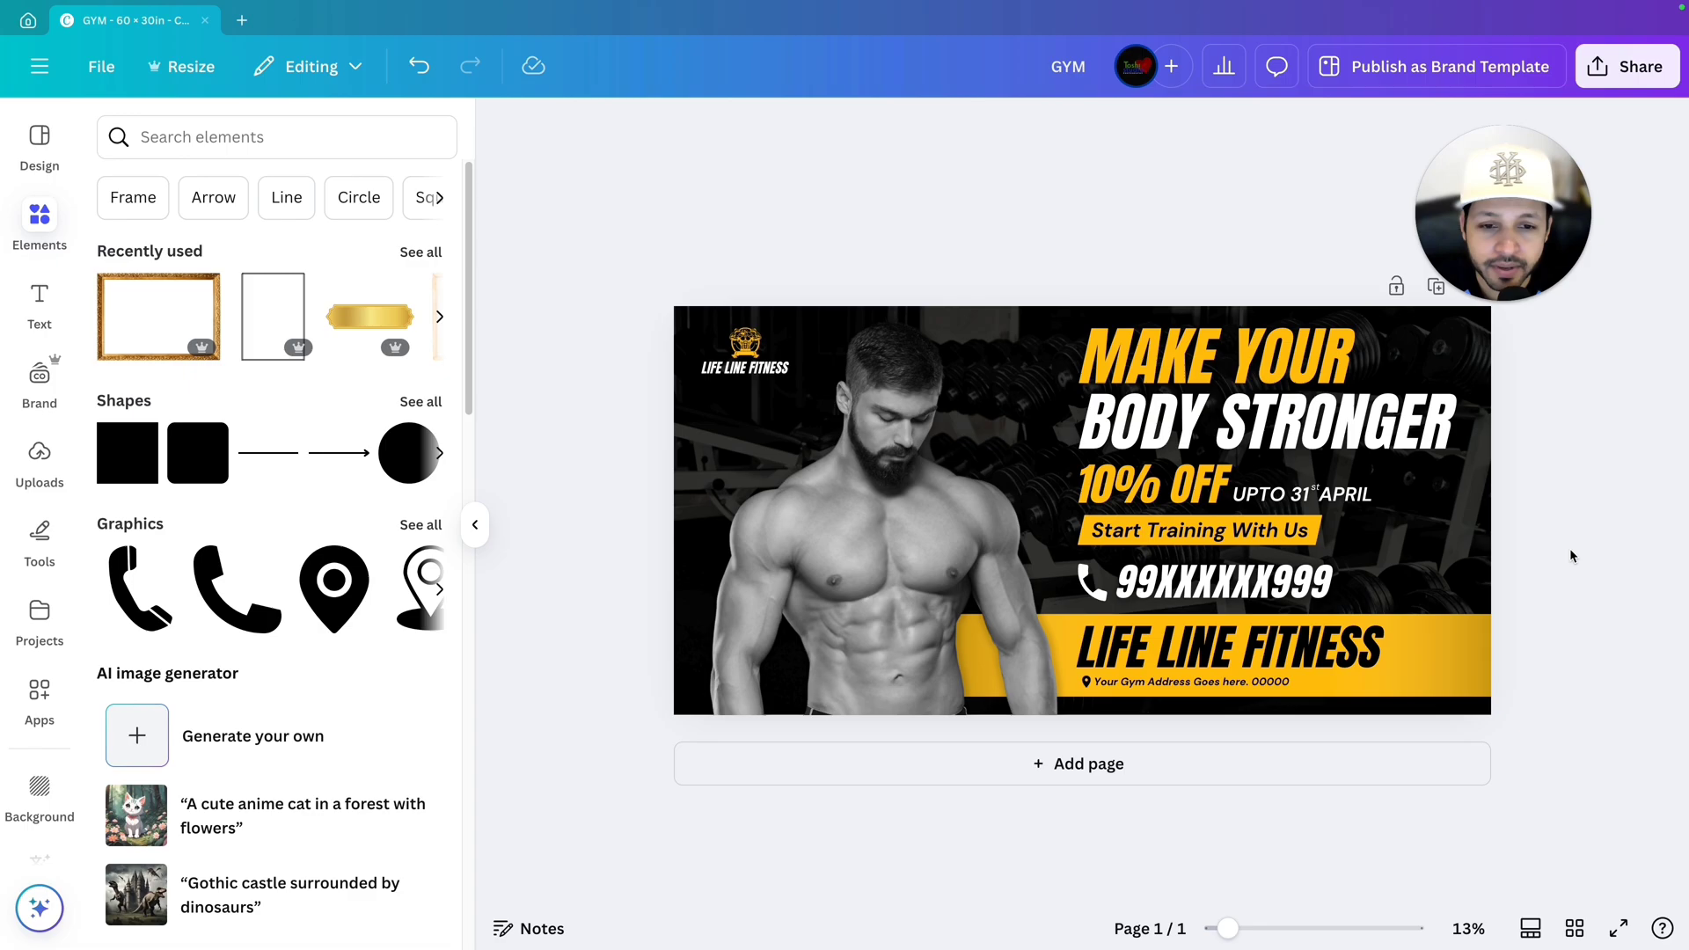
pyautogui.click(1437, 287)
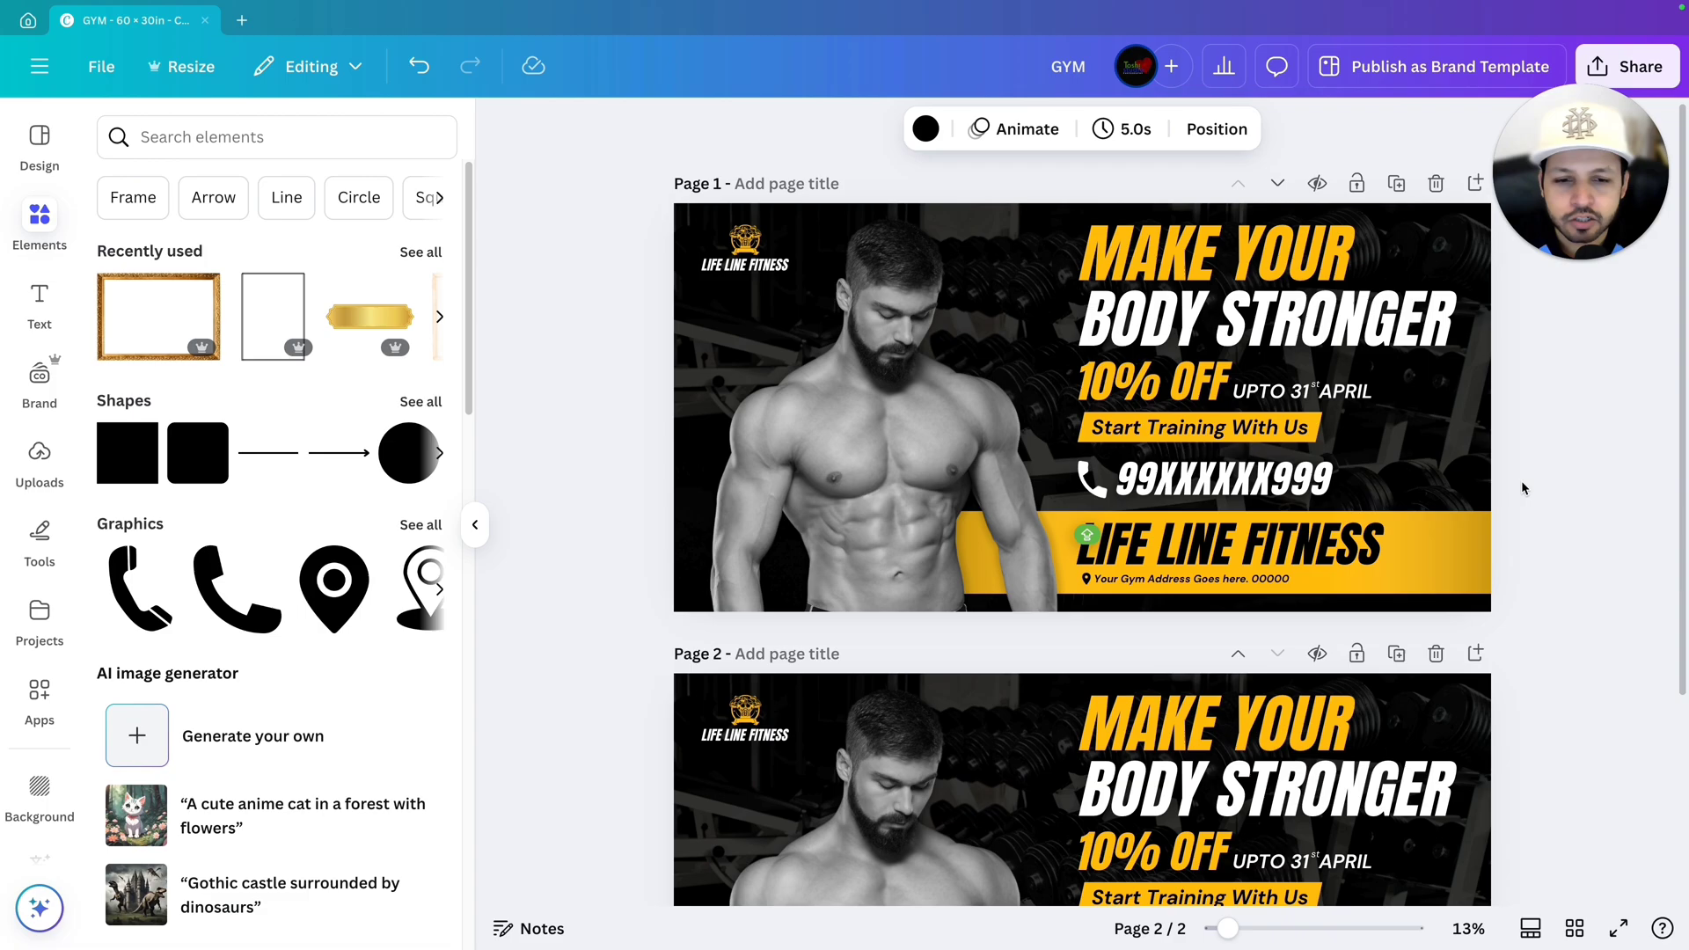
pyautogui.scroll(-1, 1522, 483)
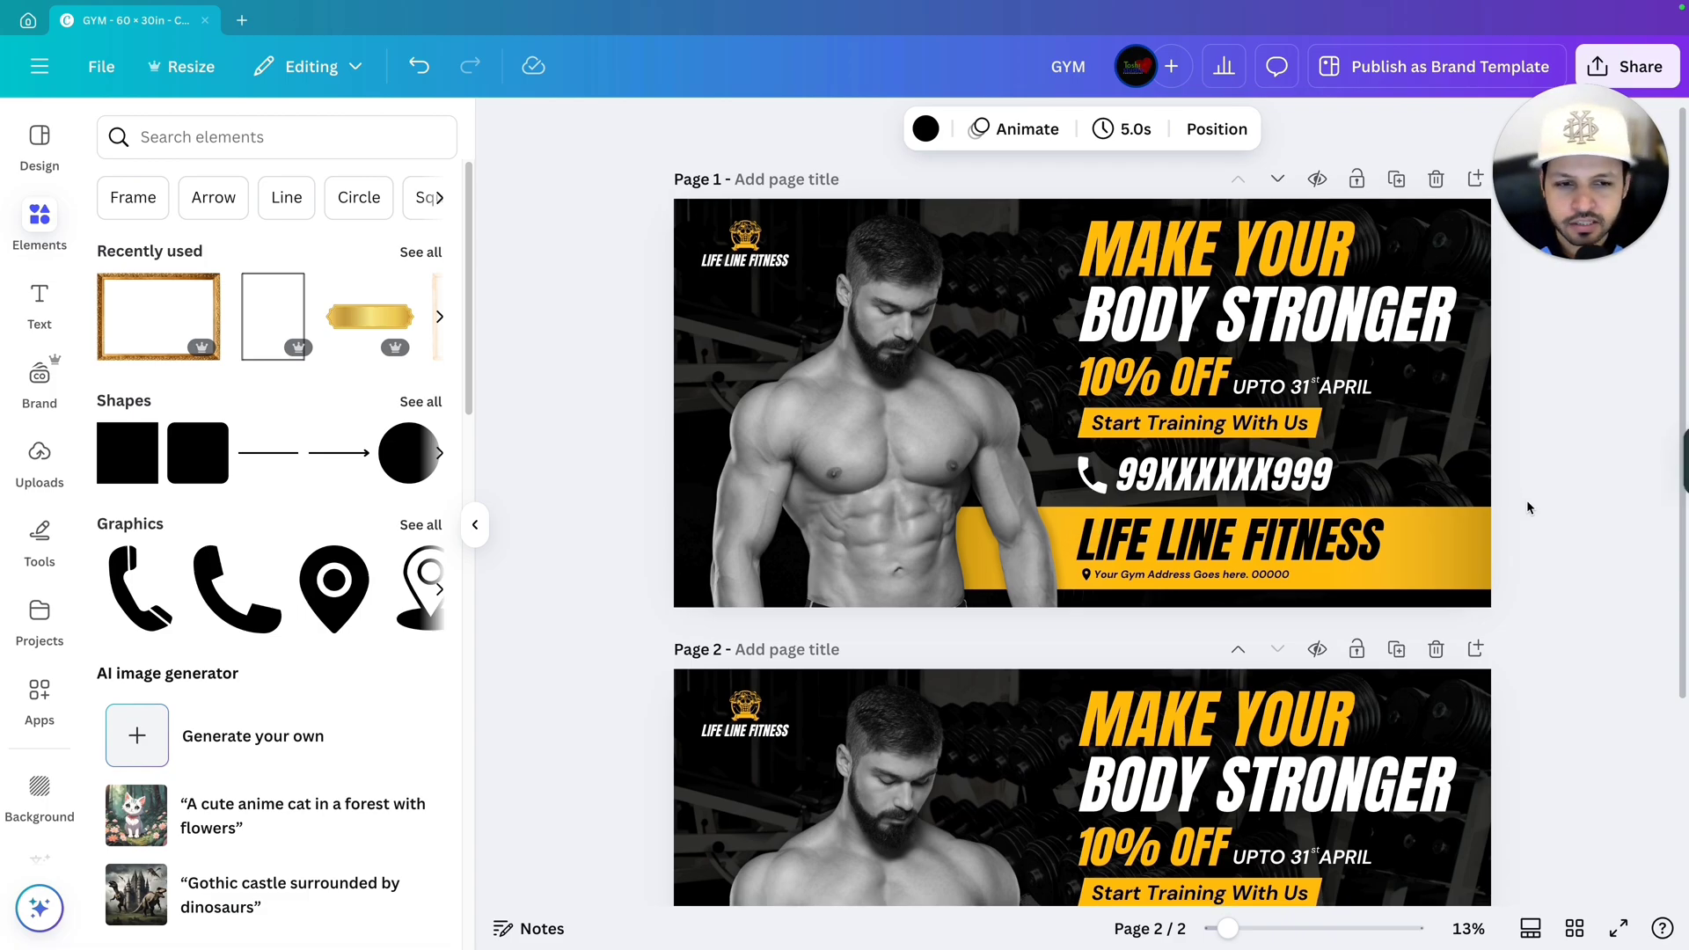
pyautogui.scroll(-3, 1525, 502)
pyautogui.scroll(3, 1524, 499)
pyautogui.scroll(-3, 1524, 499)
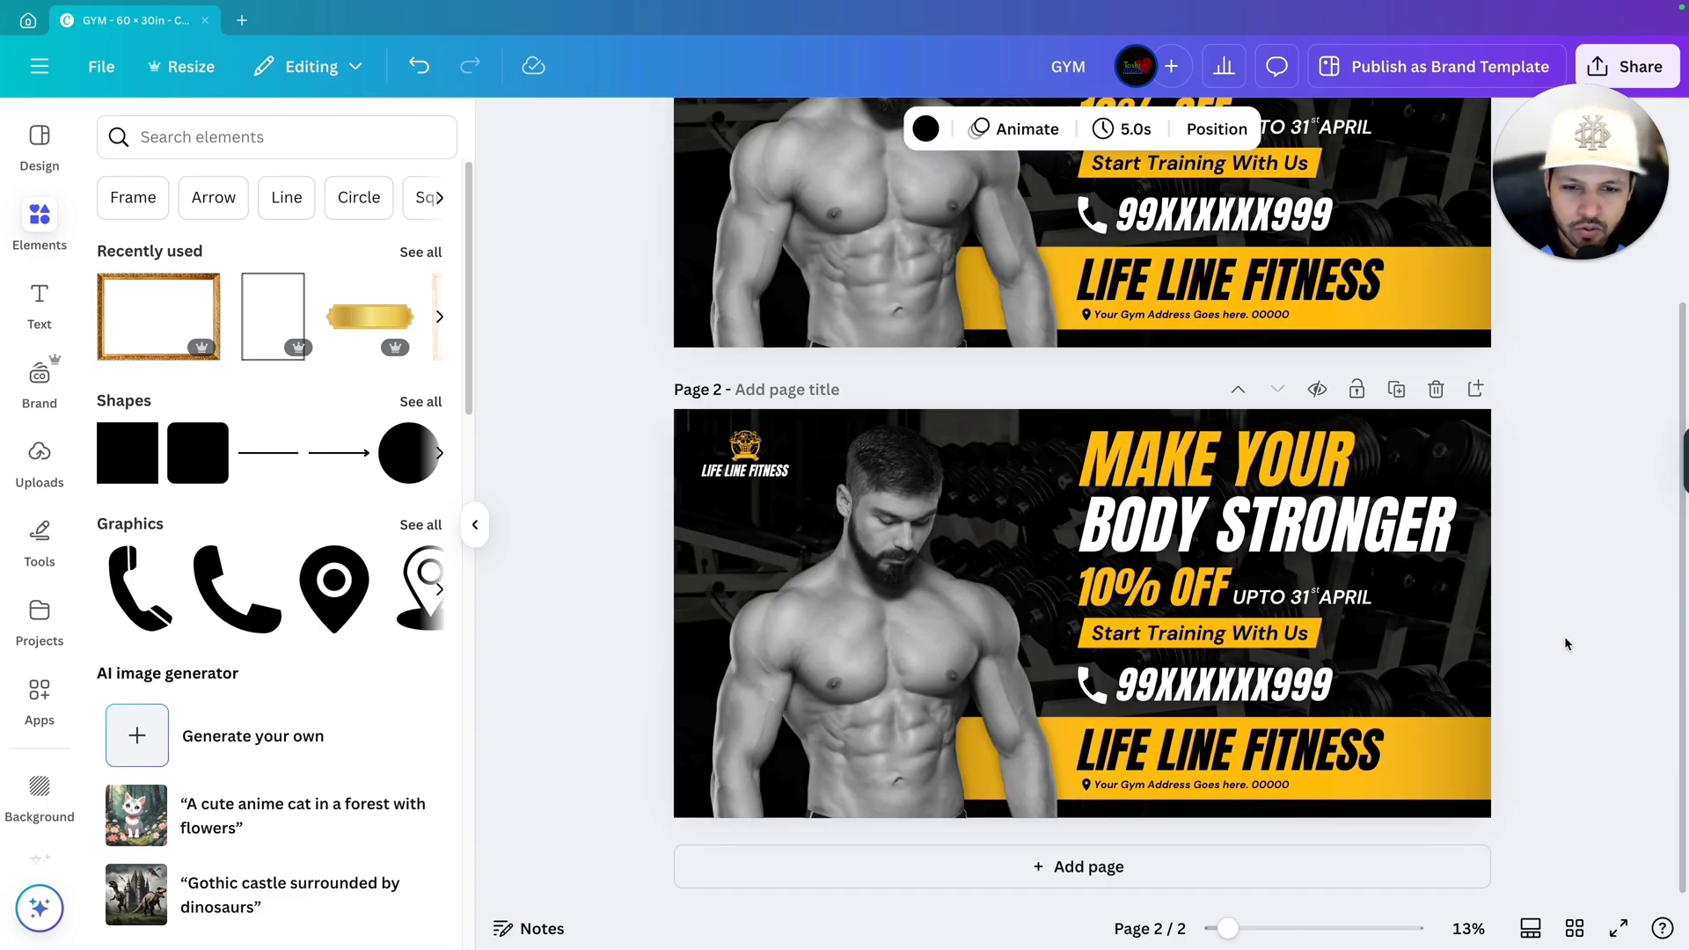
pyautogui.scroll(3, 1563, 644)
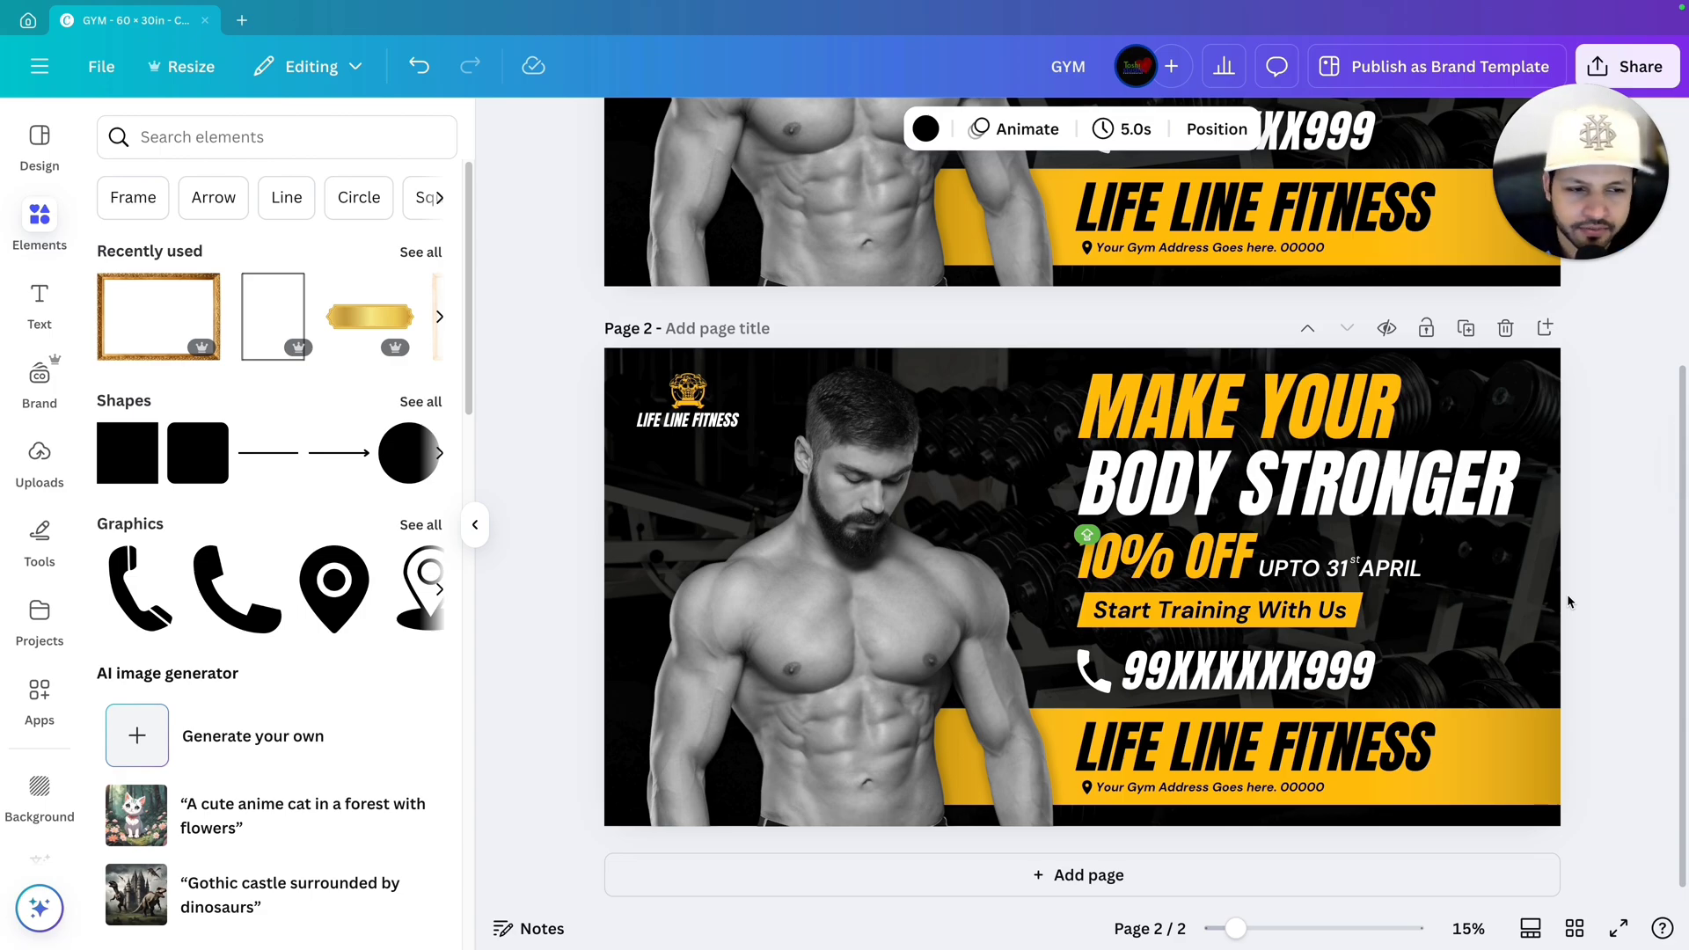
pyautogui.click(1566, 597)
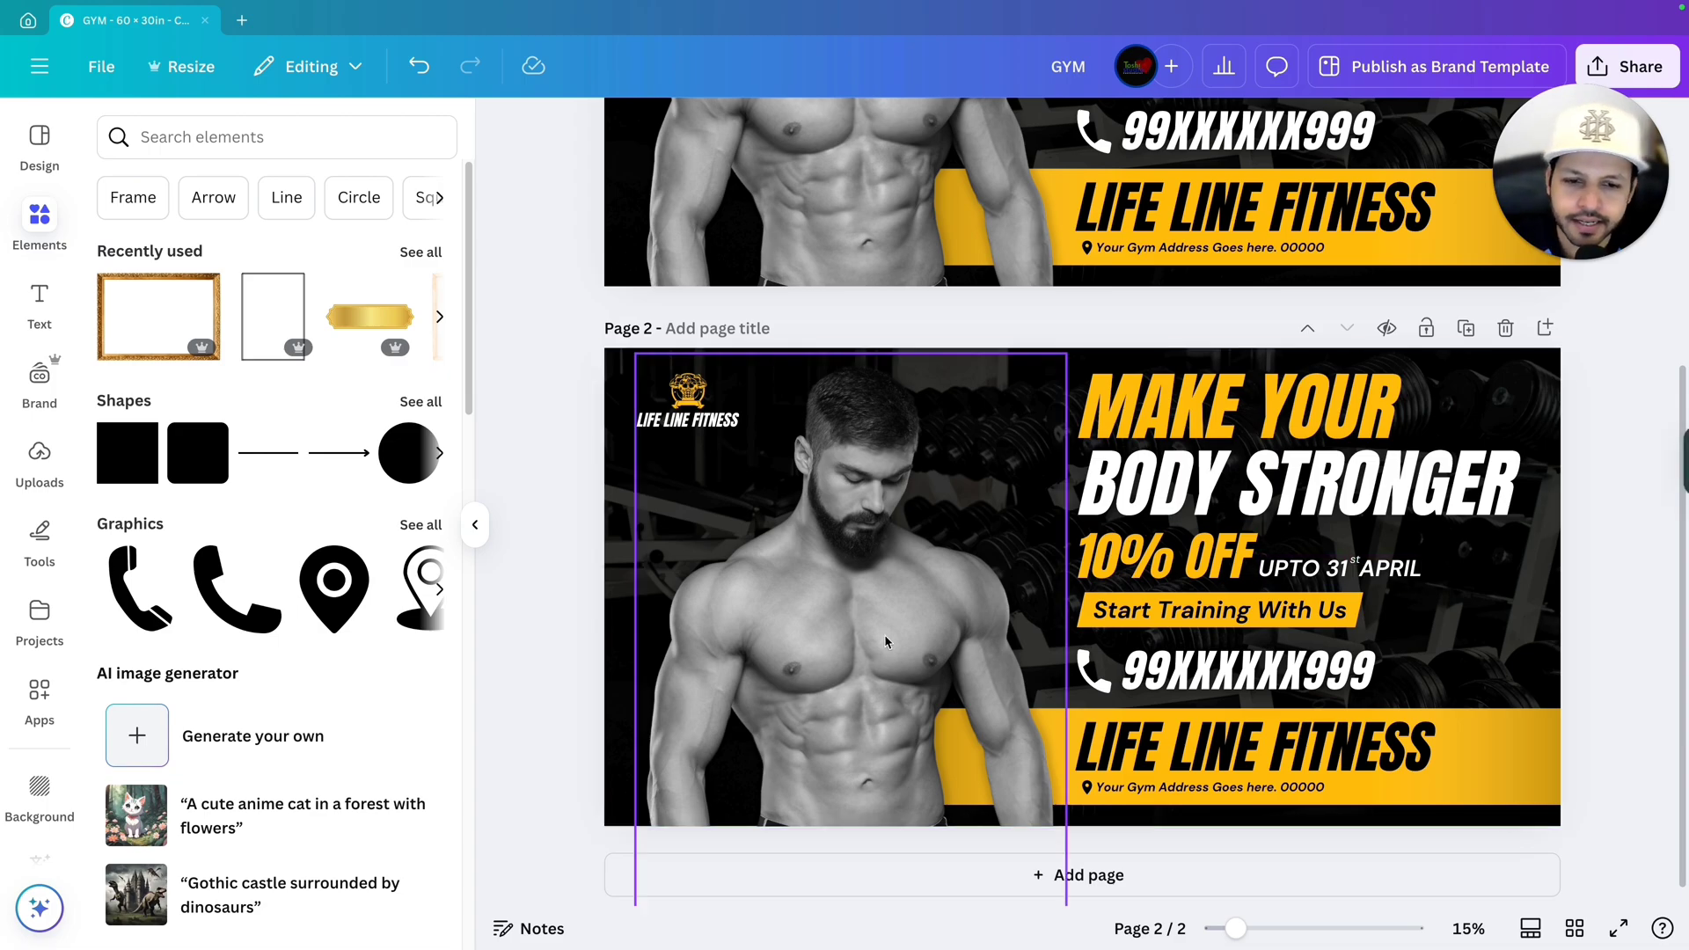
# Step: Apply a Whole image blur at intensity 20 to page 2's gym background photo
pyautogui.click(1546, 532)
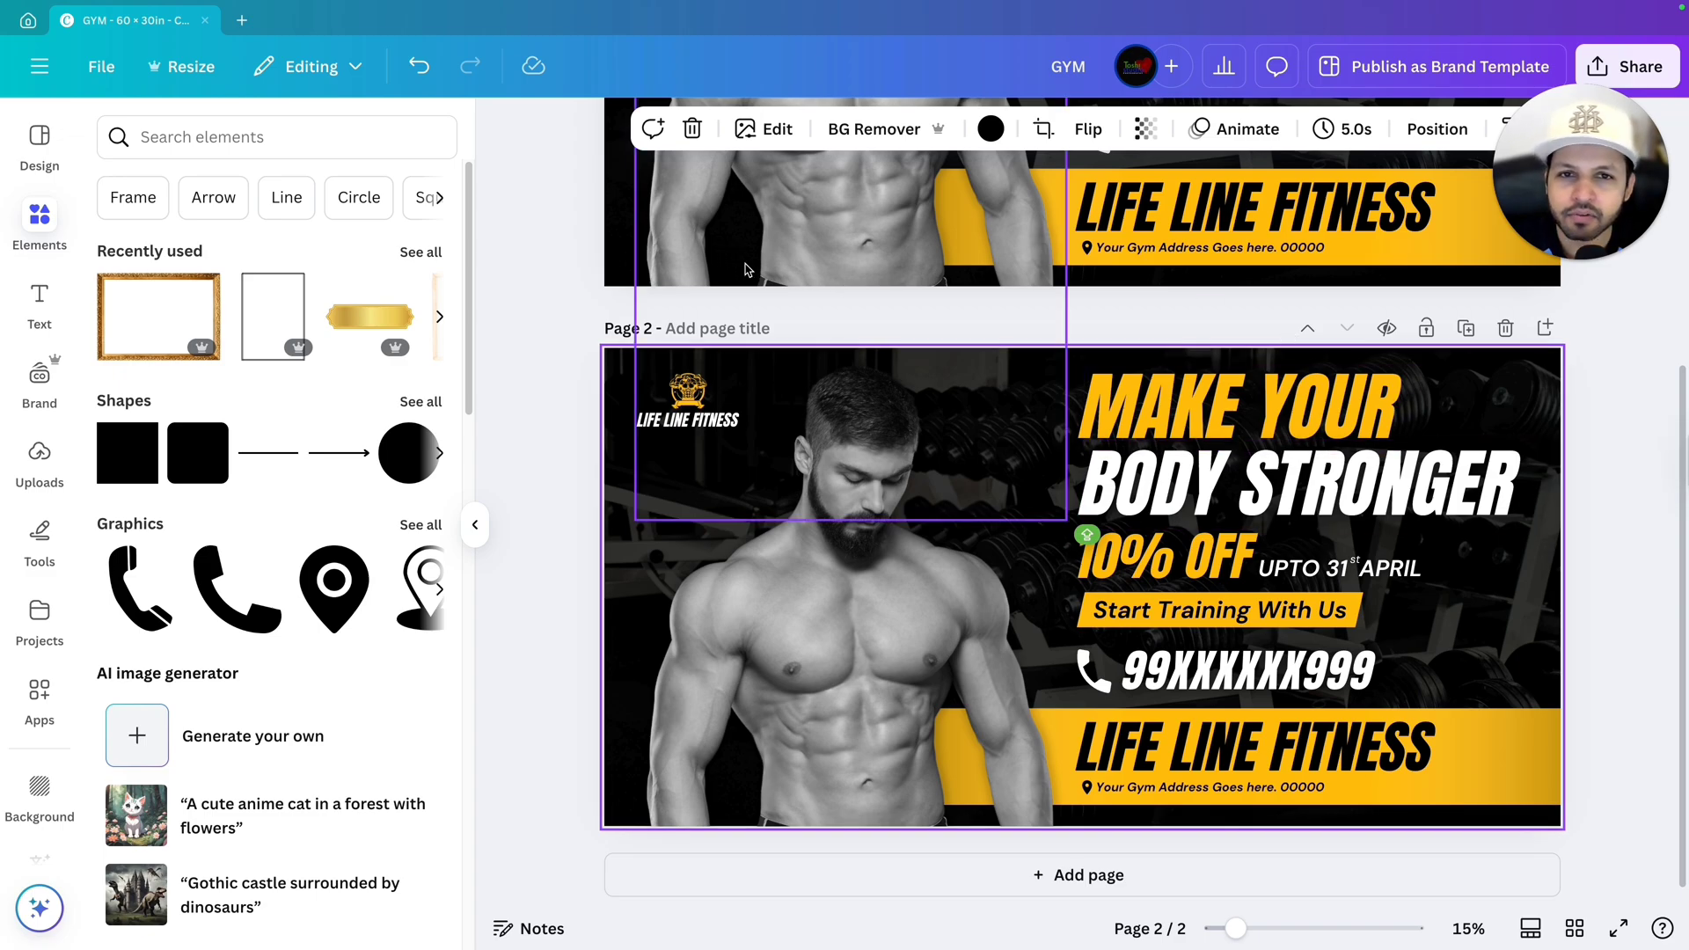
pyautogui.click(777, 141)
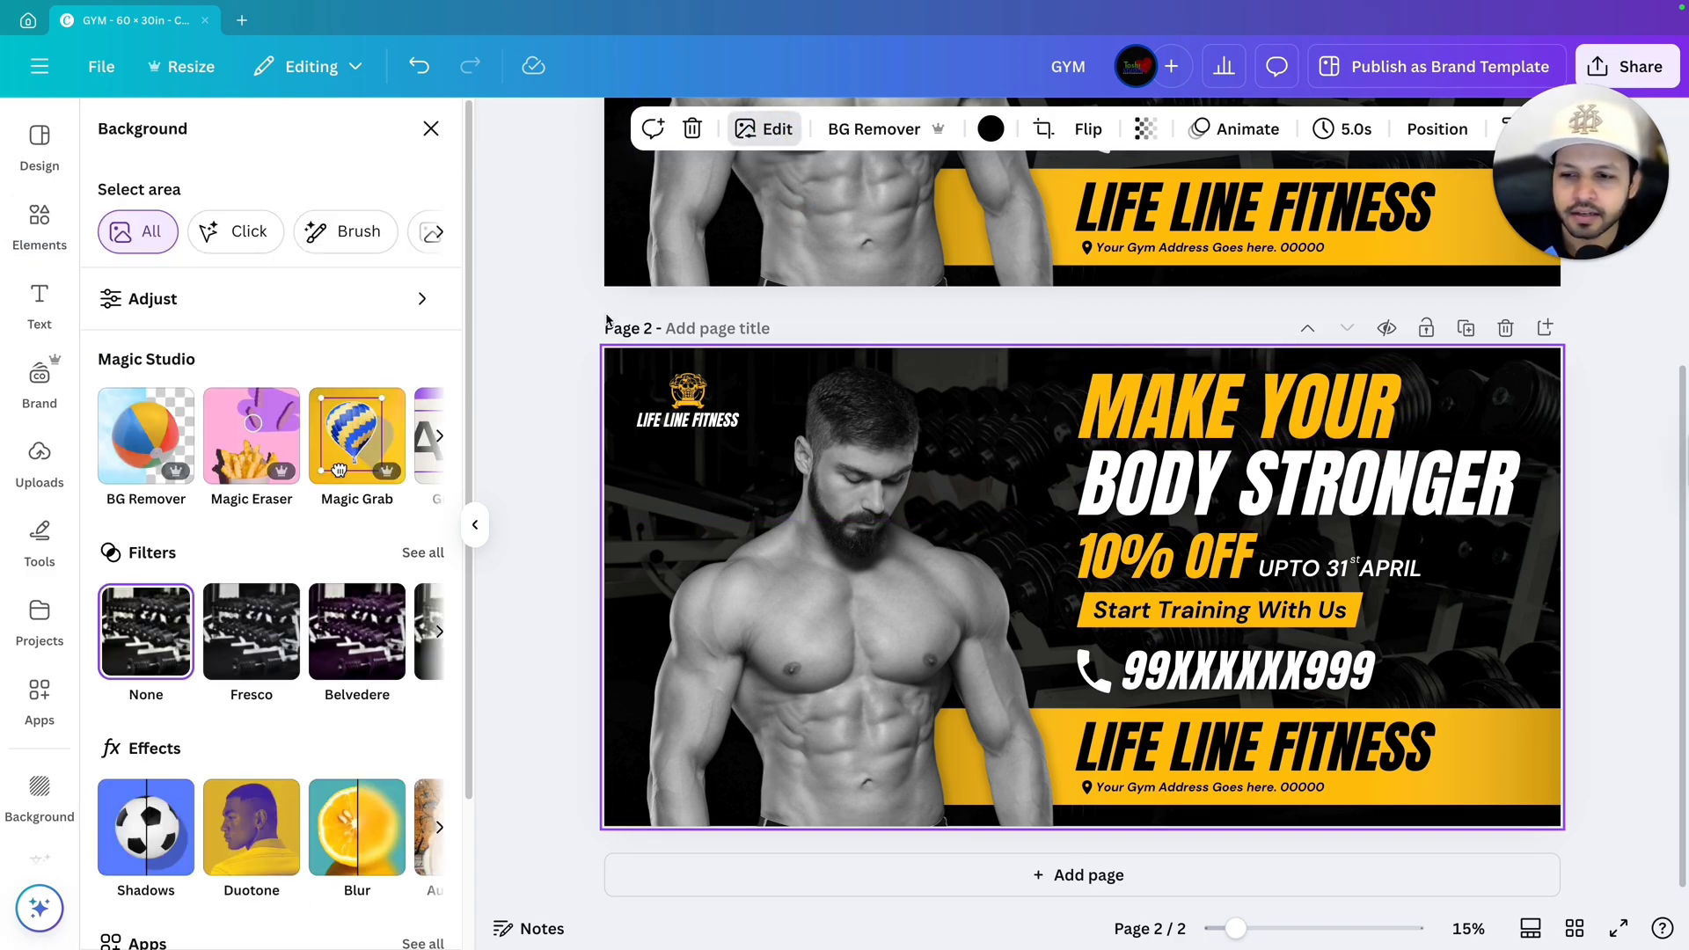
pyautogui.scroll(-2, 368, 376)
pyautogui.scroll(-2, 368, 377)
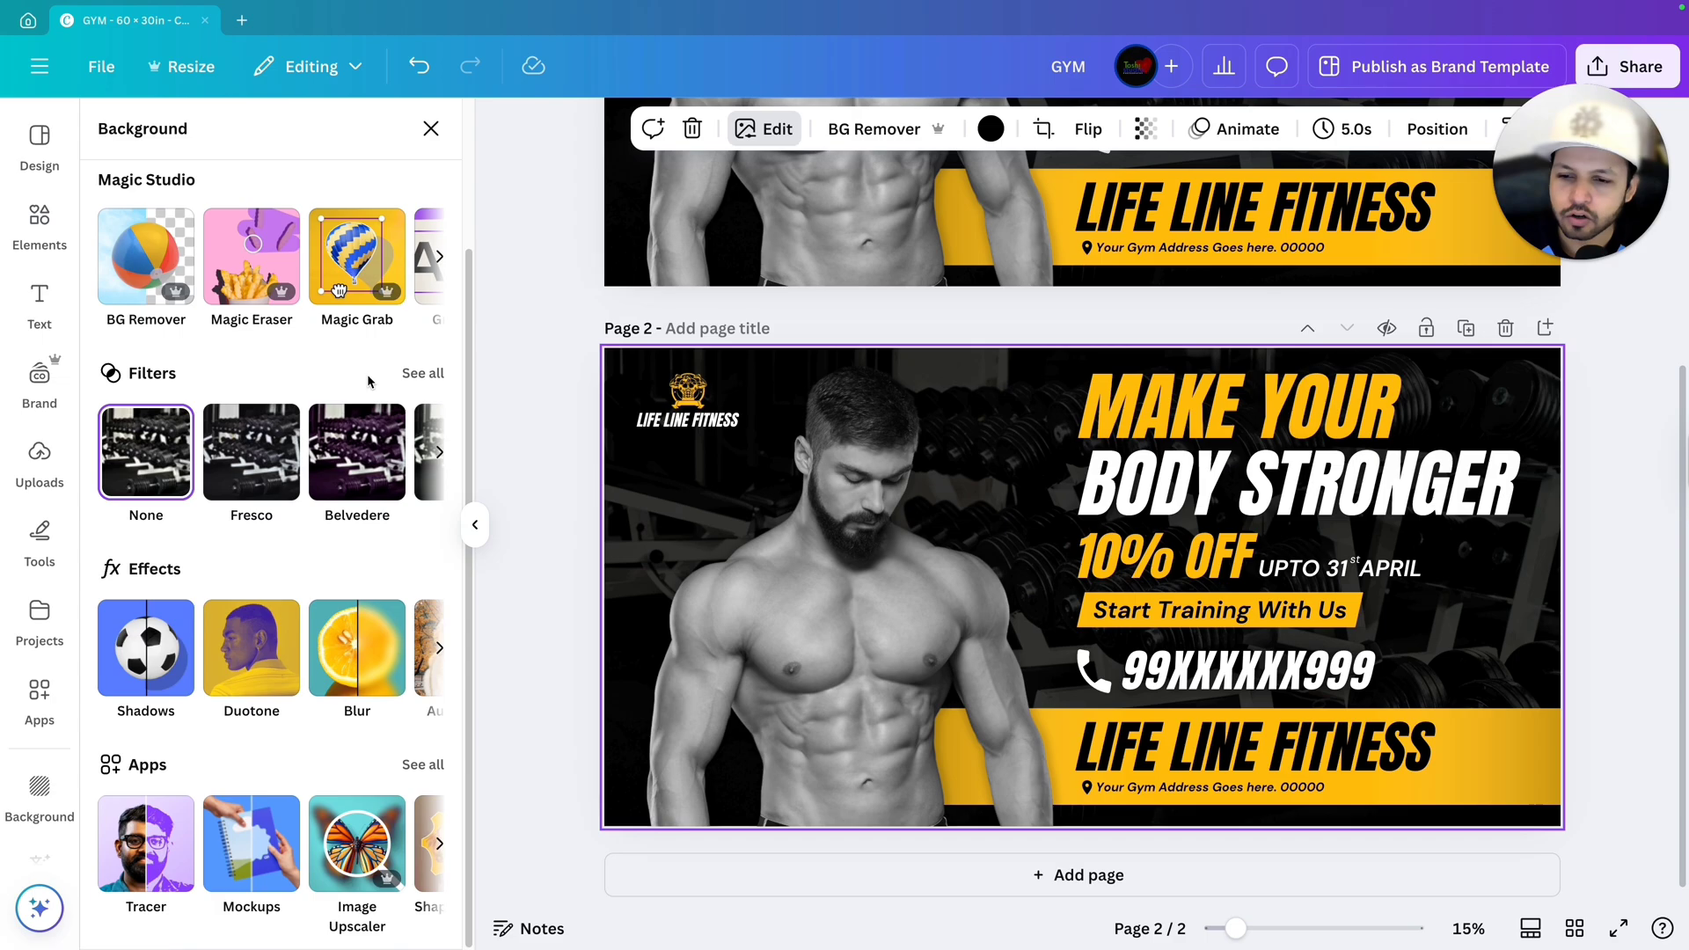
pyautogui.click(377, 657)
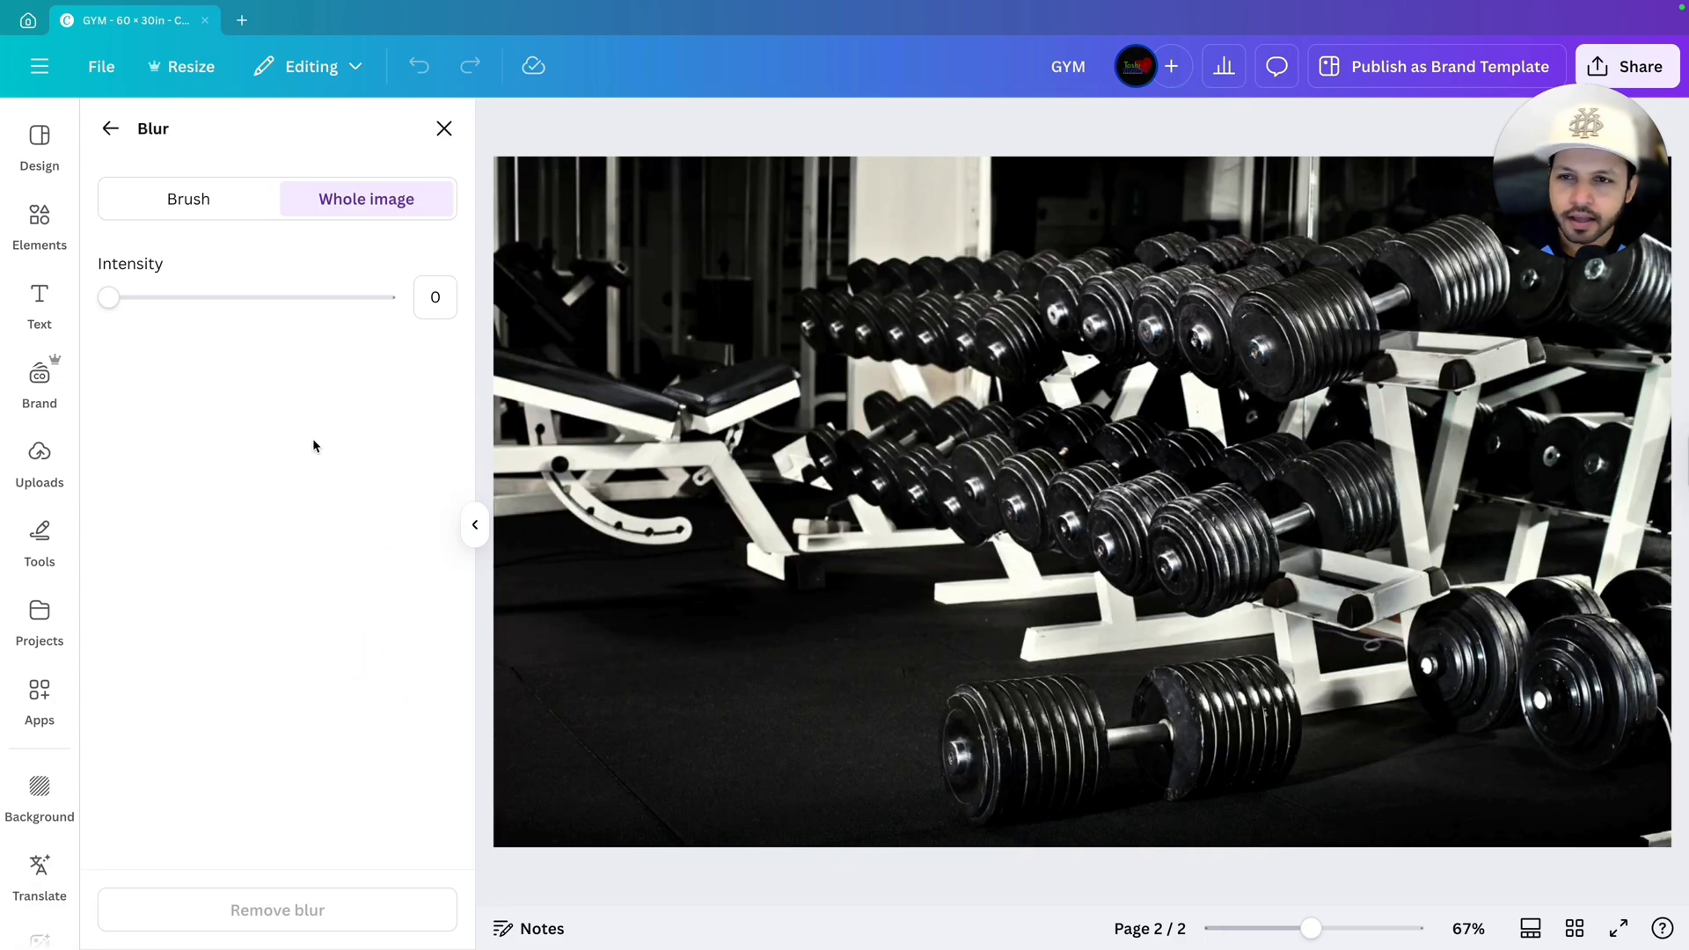
pyautogui.click(167, 201)
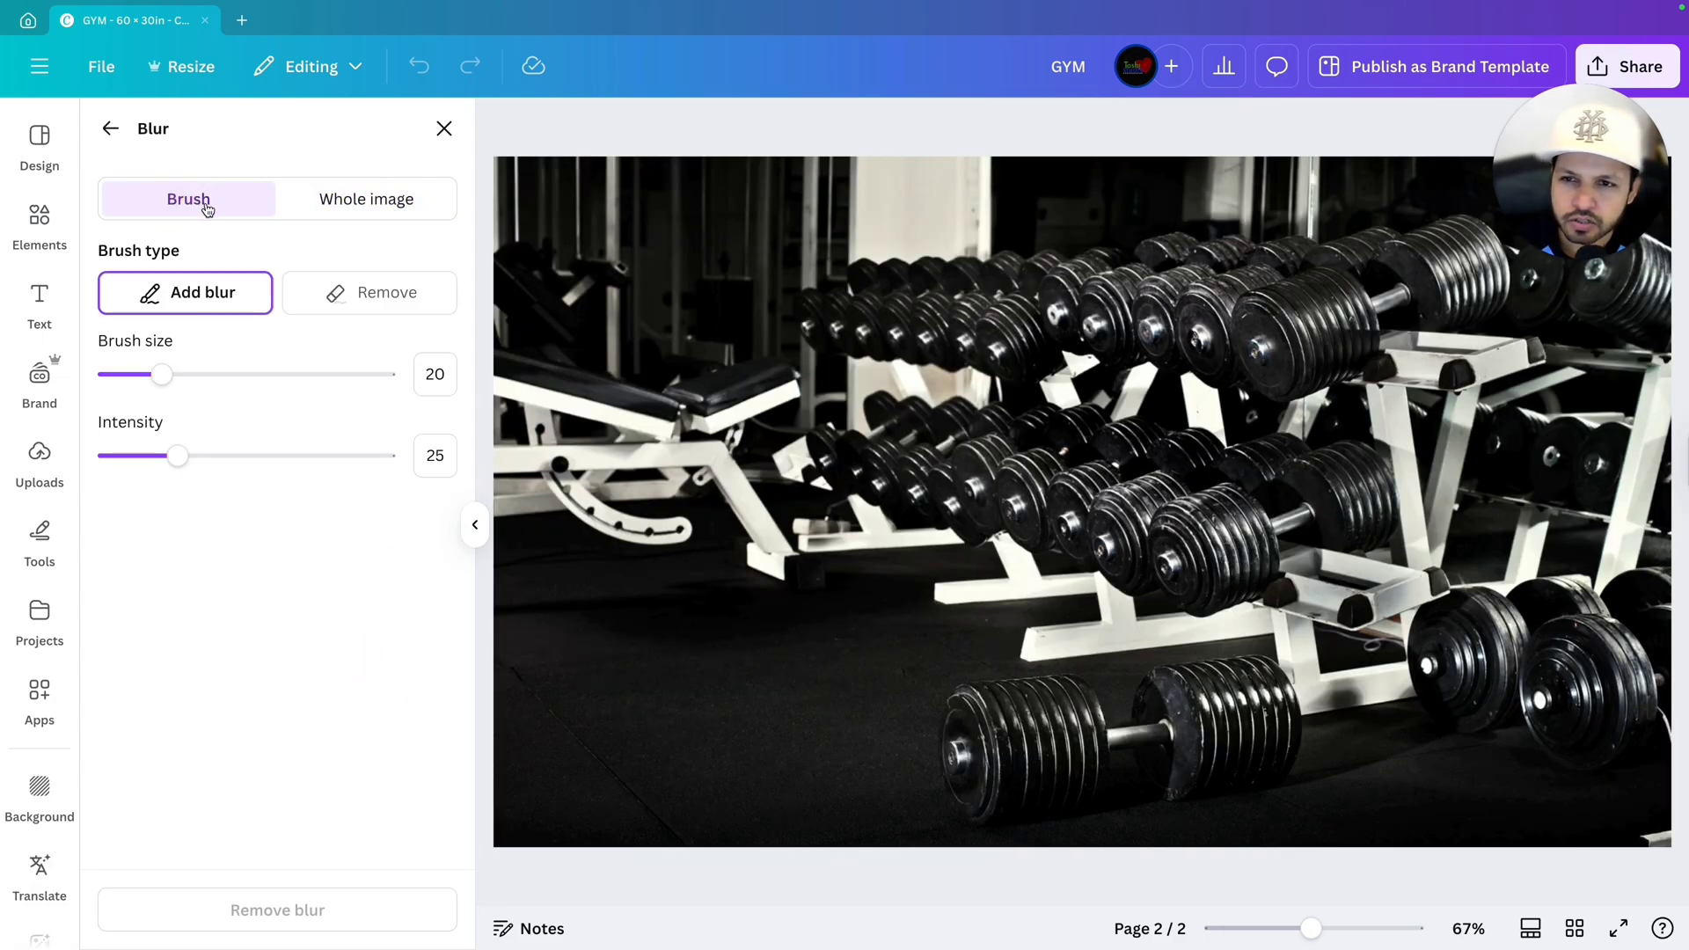
pyautogui.click(333, 204)
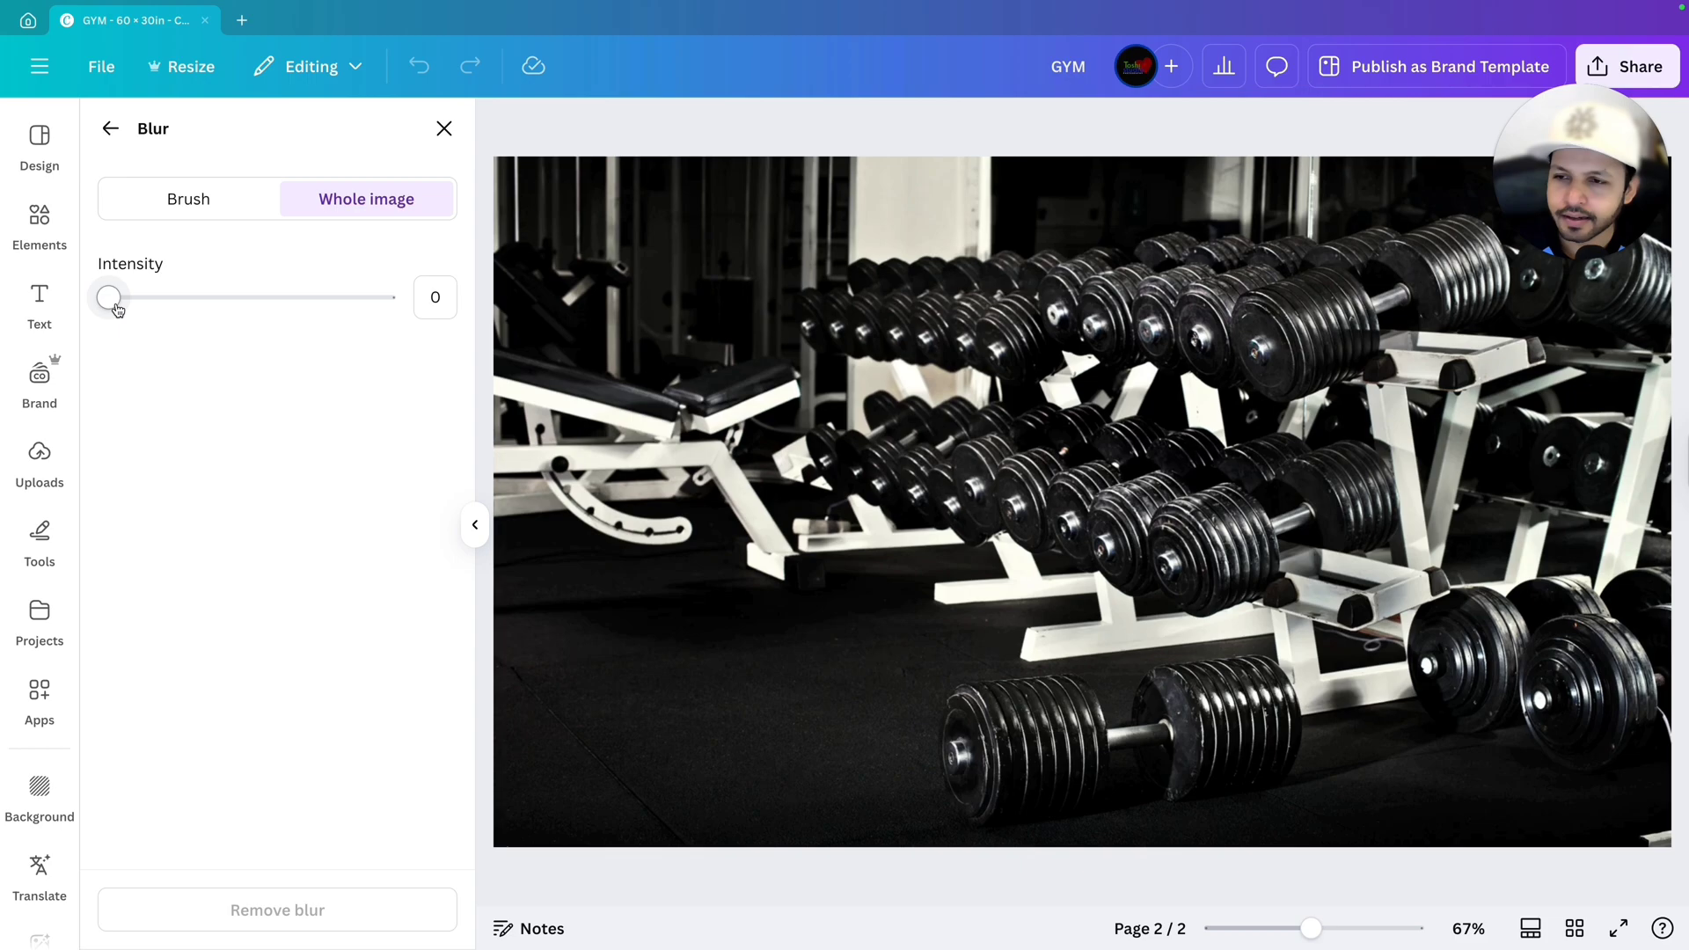
pyautogui.moveTo(114, 304); pyautogui.dragTo(163, 324)
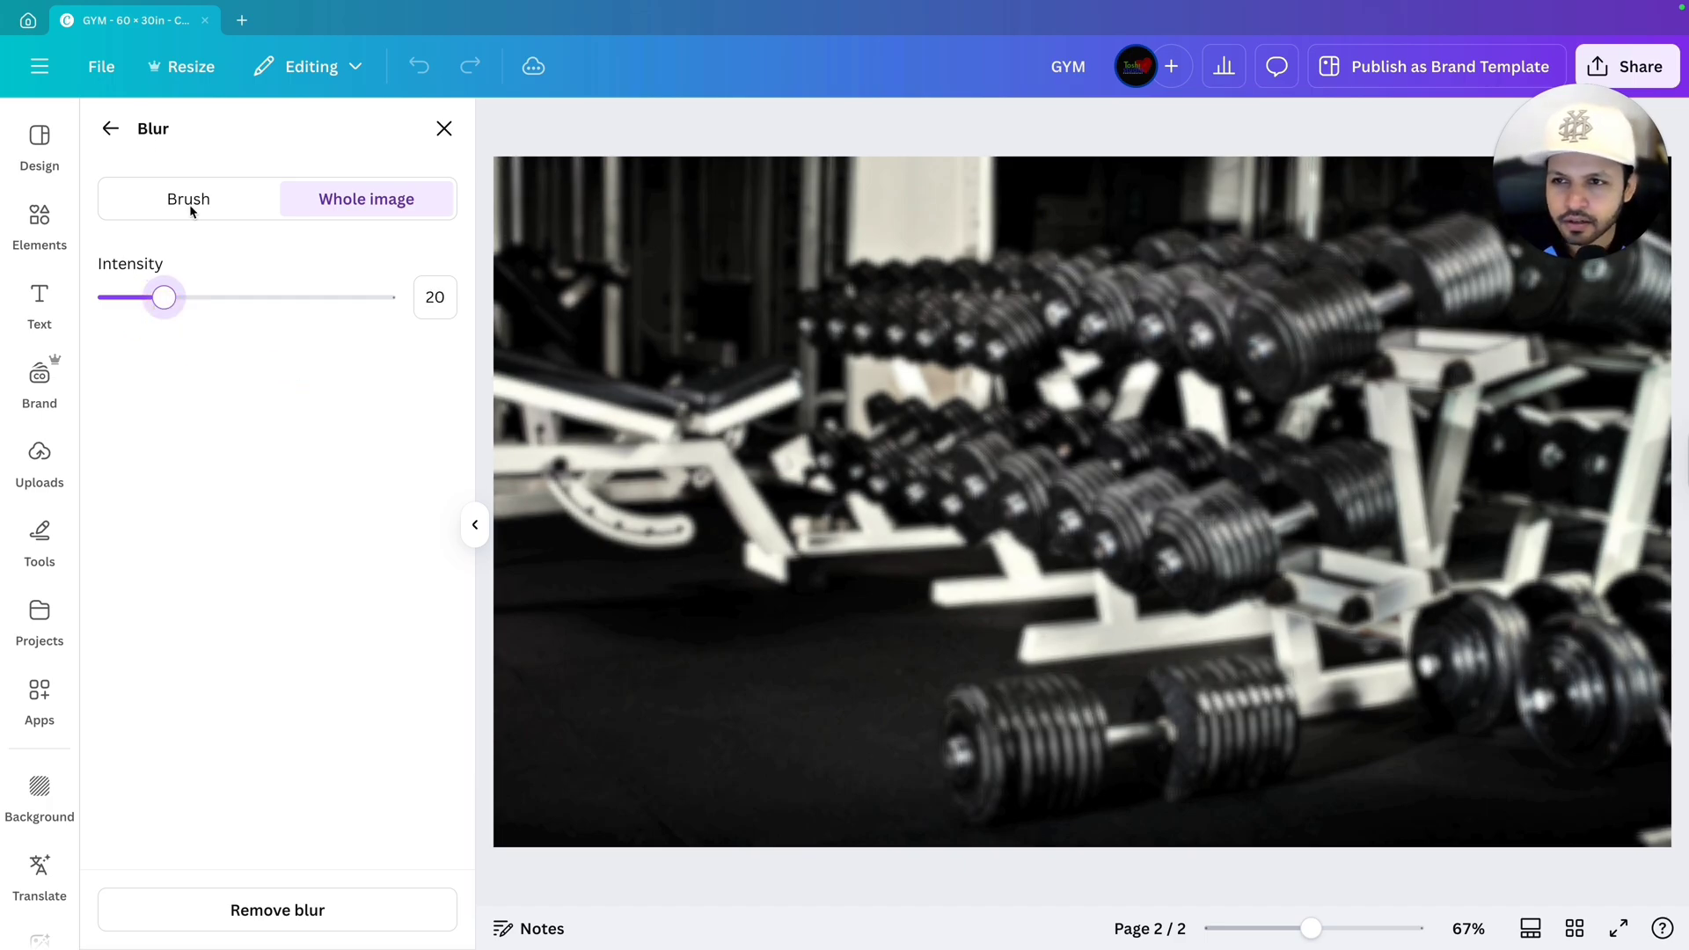
pyautogui.click(110, 128)
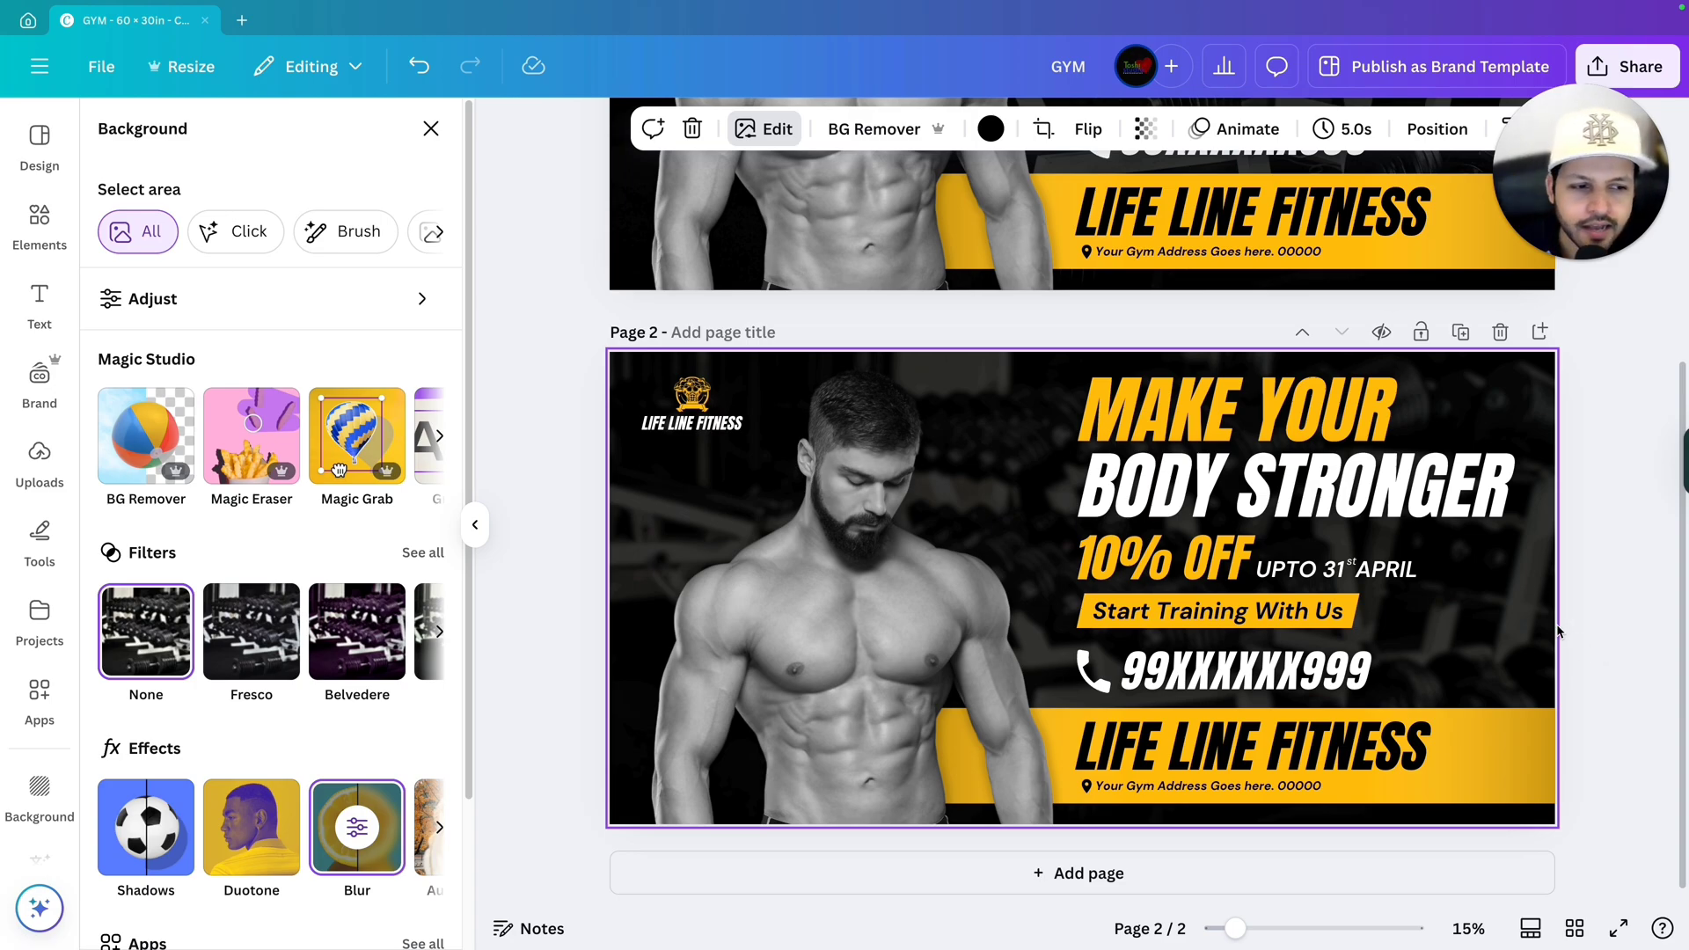
# Step: Search elements for 'DUST' and add the yellow dust graphic to page 2
pyautogui.click(31, 227)
pyautogui.click(279, 143)
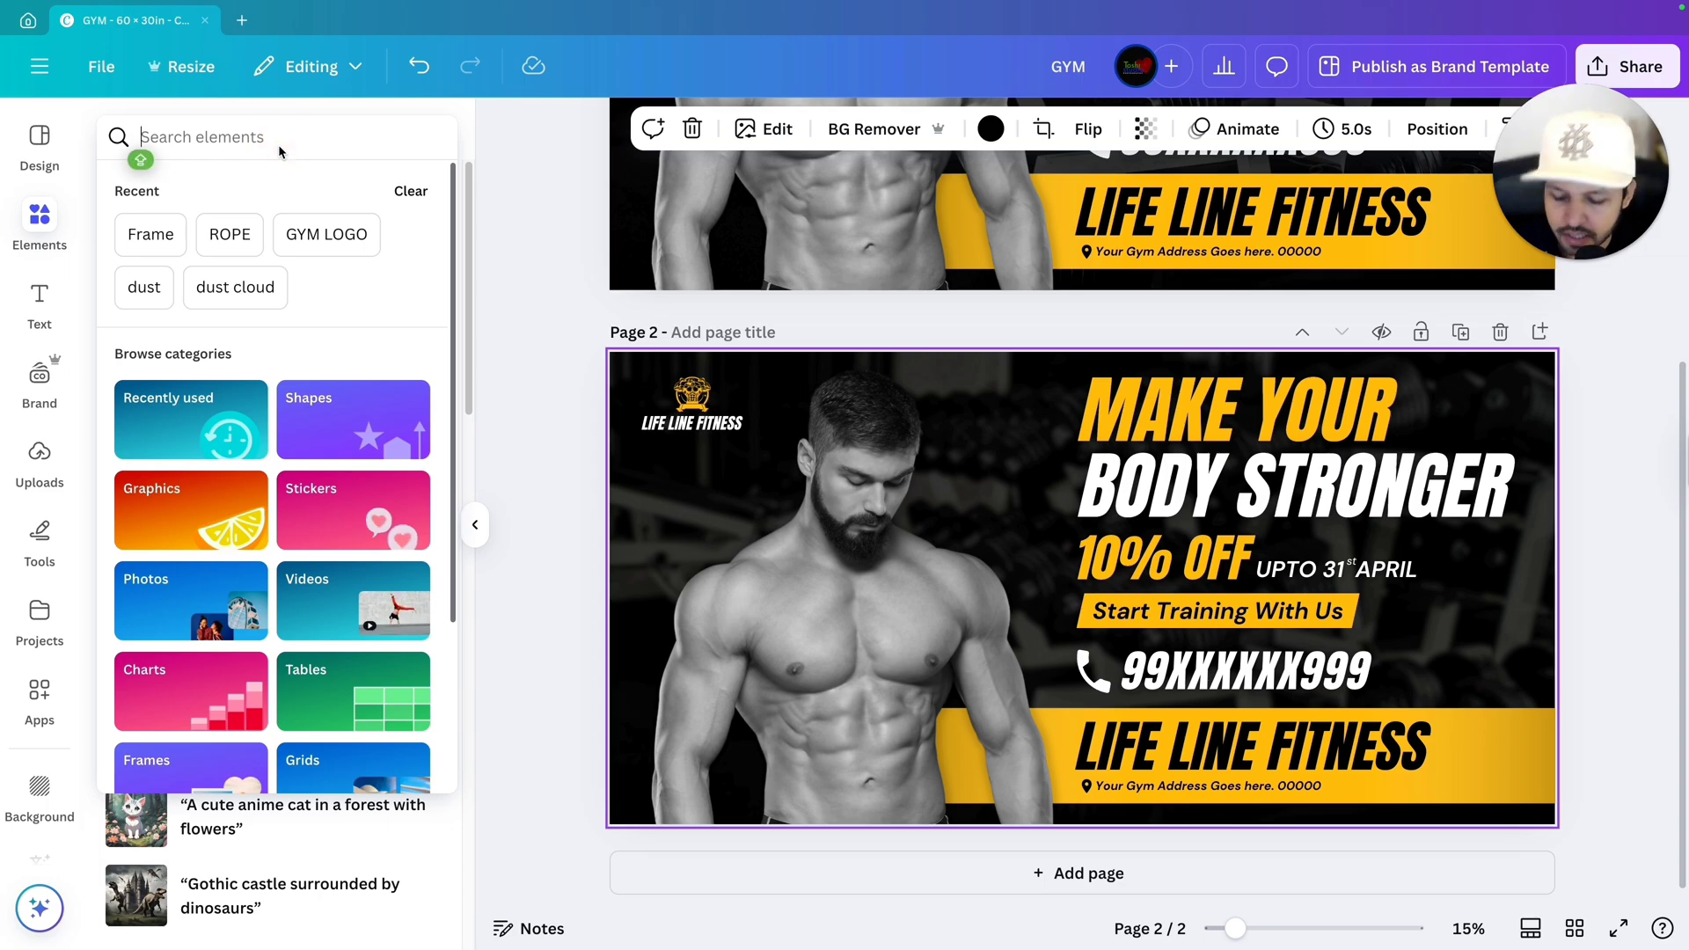
pyautogui.write('DUST')
pyautogui.press('Return')
pyautogui.click(420, 308)
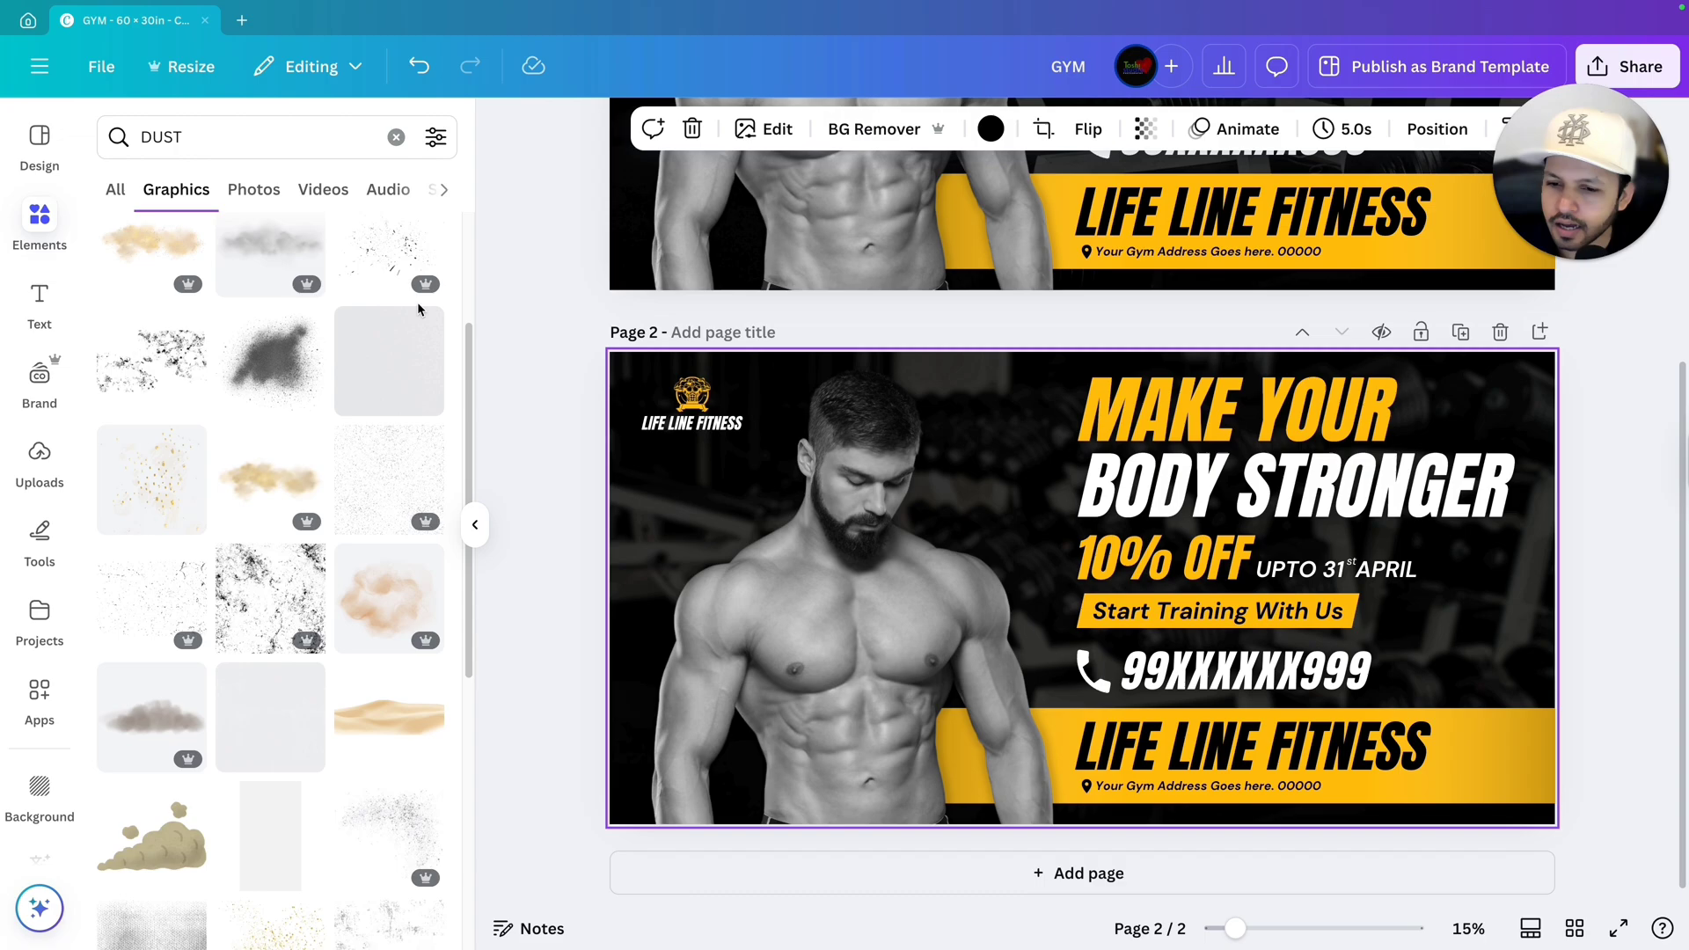
pyautogui.scroll(-5, 420, 308)
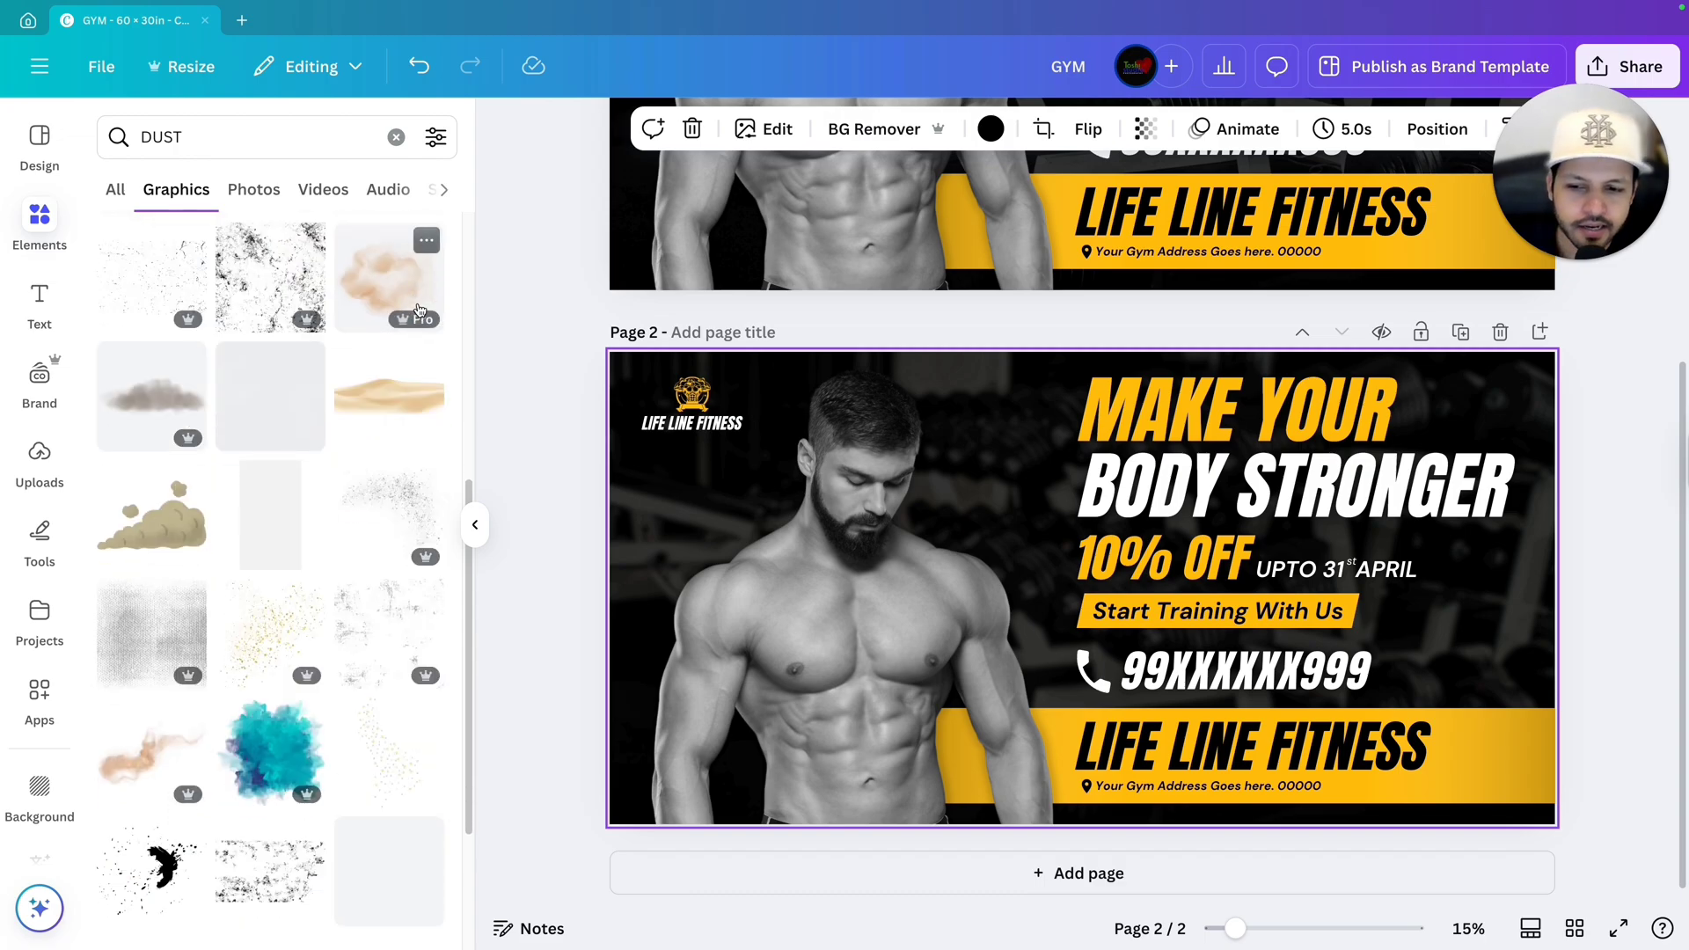
pyautogui.scroll(5, 417, 308)
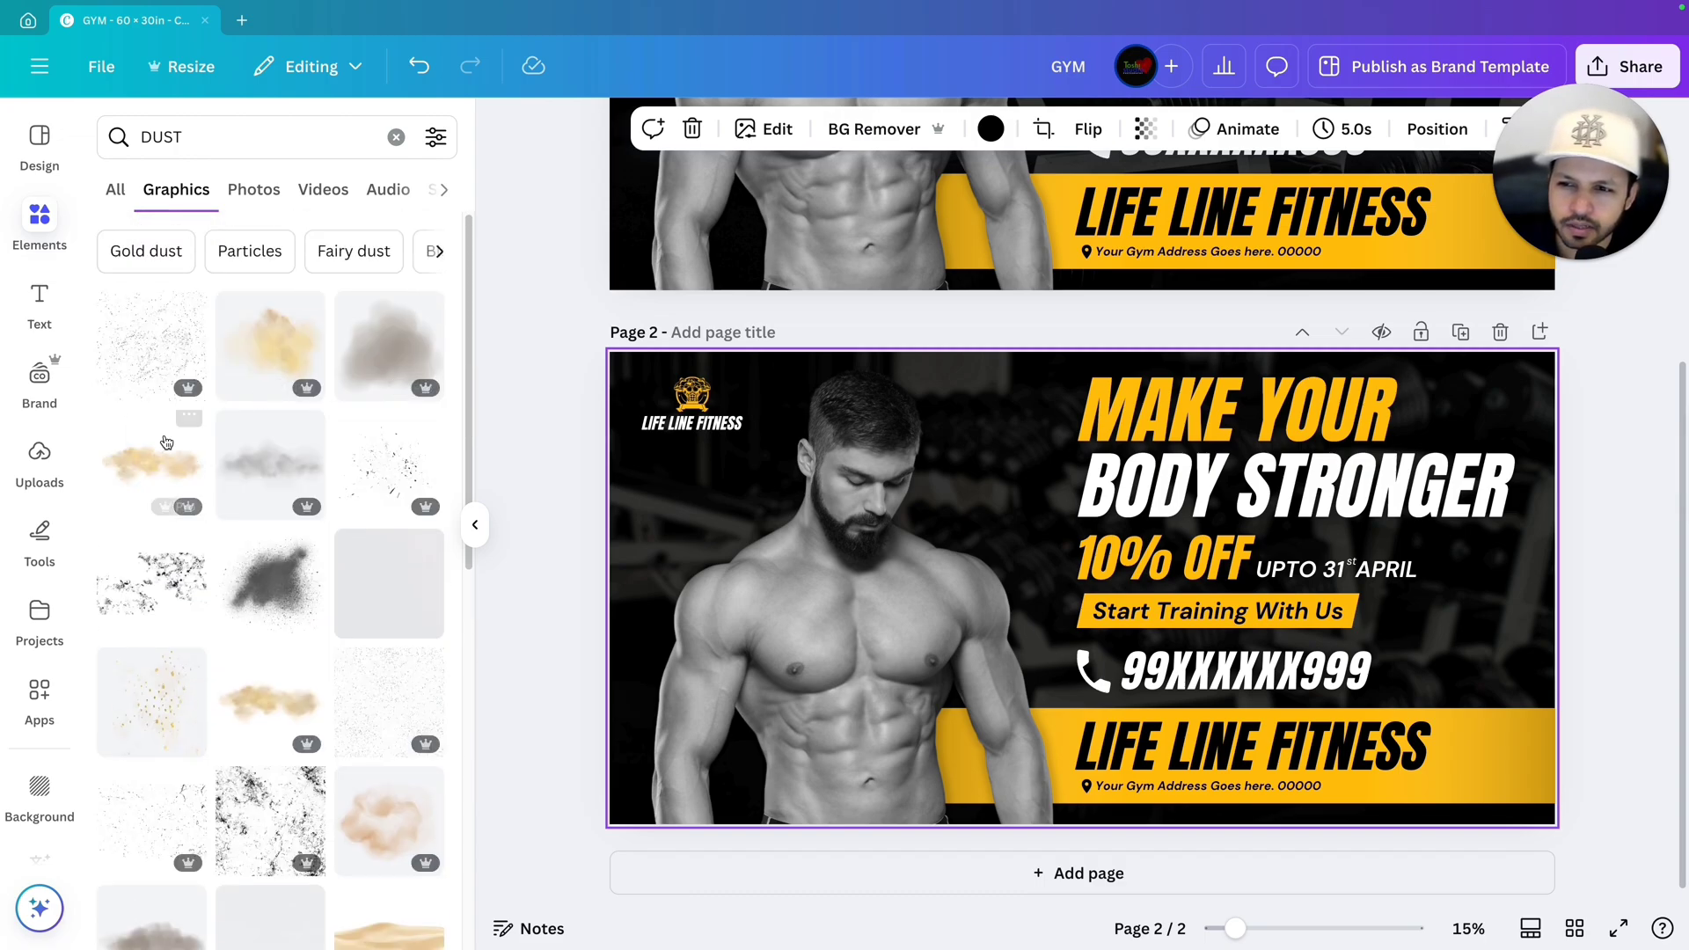
pyautogui.click(150, 467)
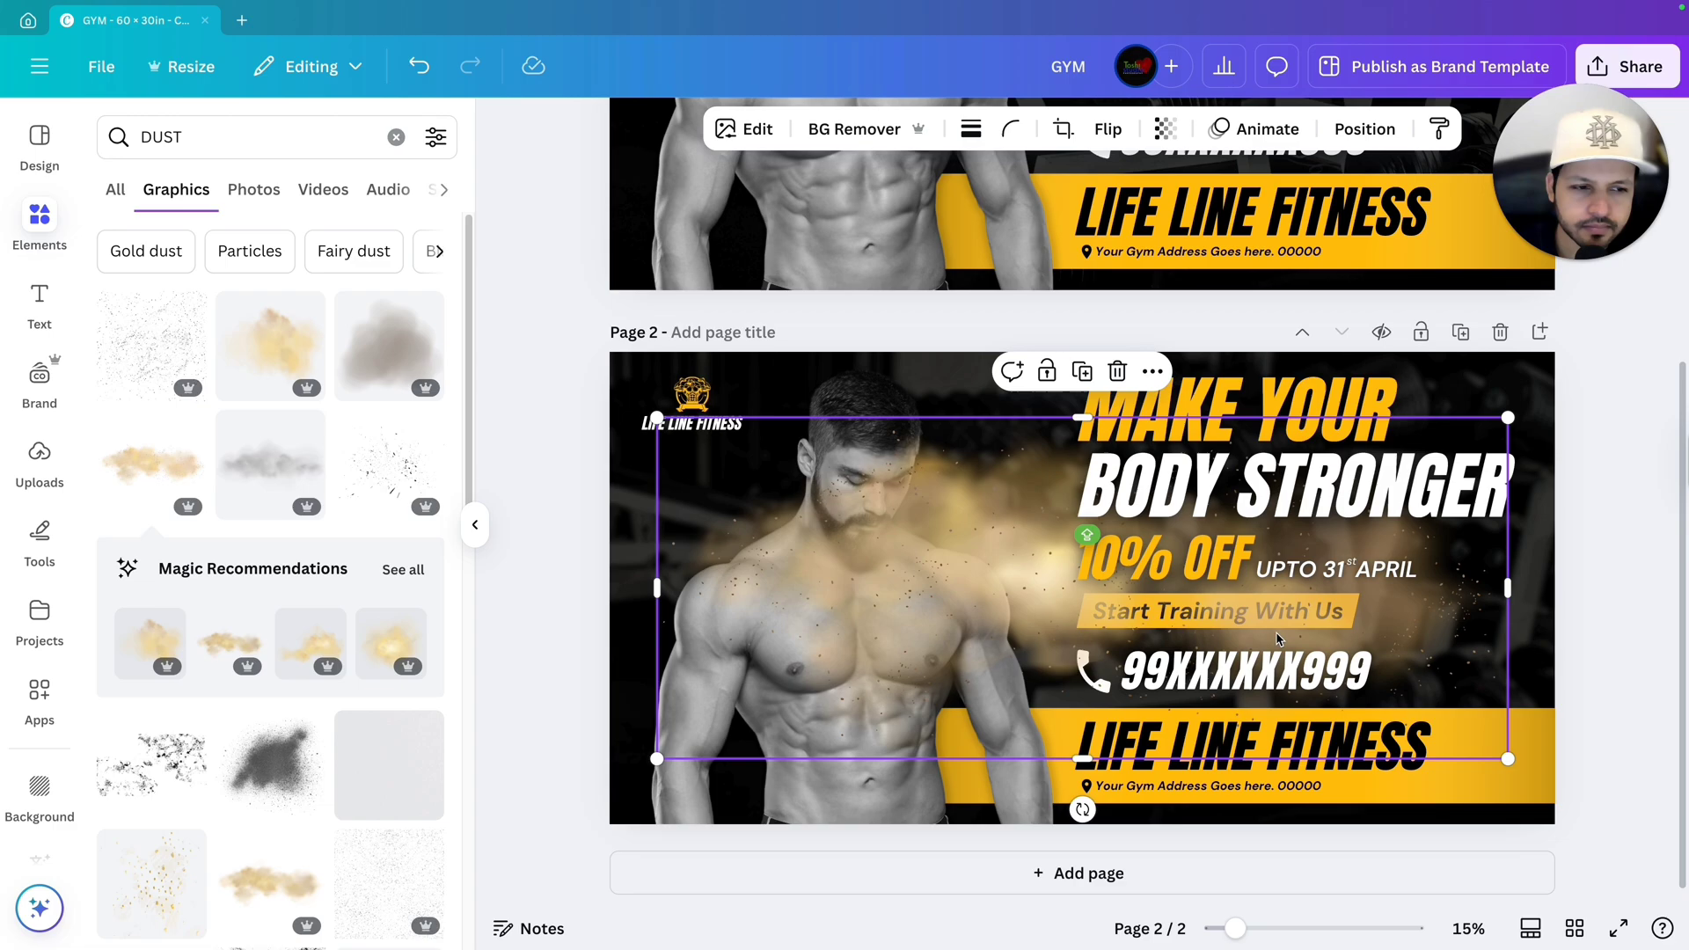
# Step: Flip the dust graphic horizontally, tilt it -2°, and enlarge it across the man and banner
pyautogui.moveTo(980, 678); pyautogui.dragTo(936, 677)
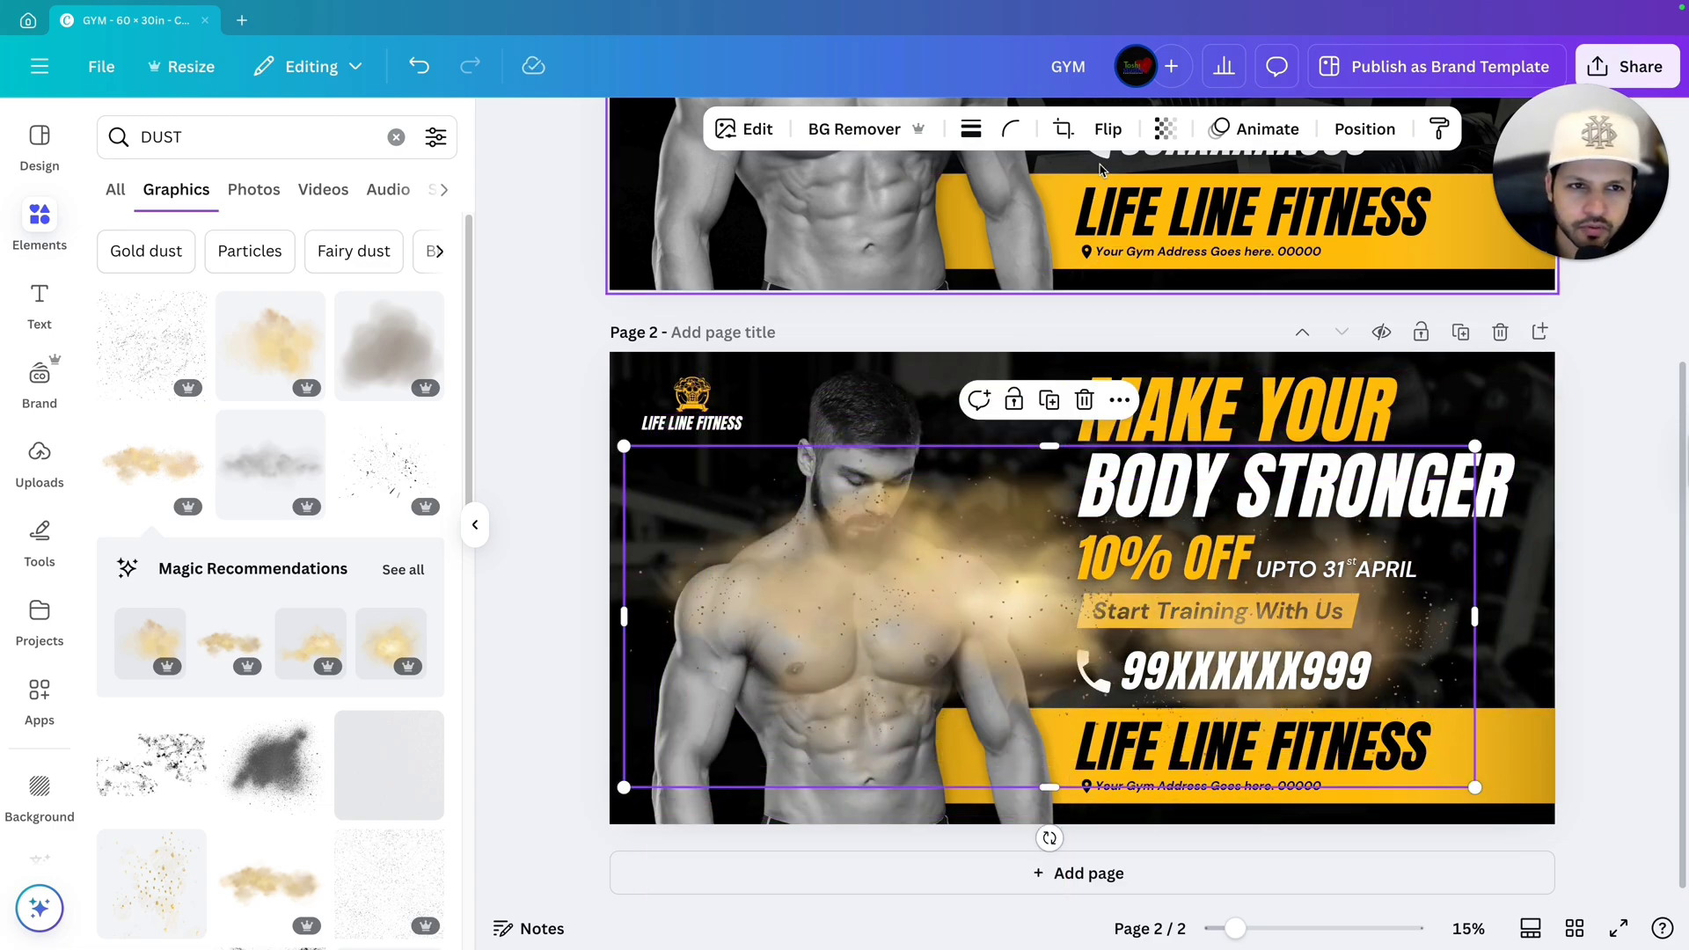
pyautogui.click(1108, 129)
pyautogui.click(1117, 186)
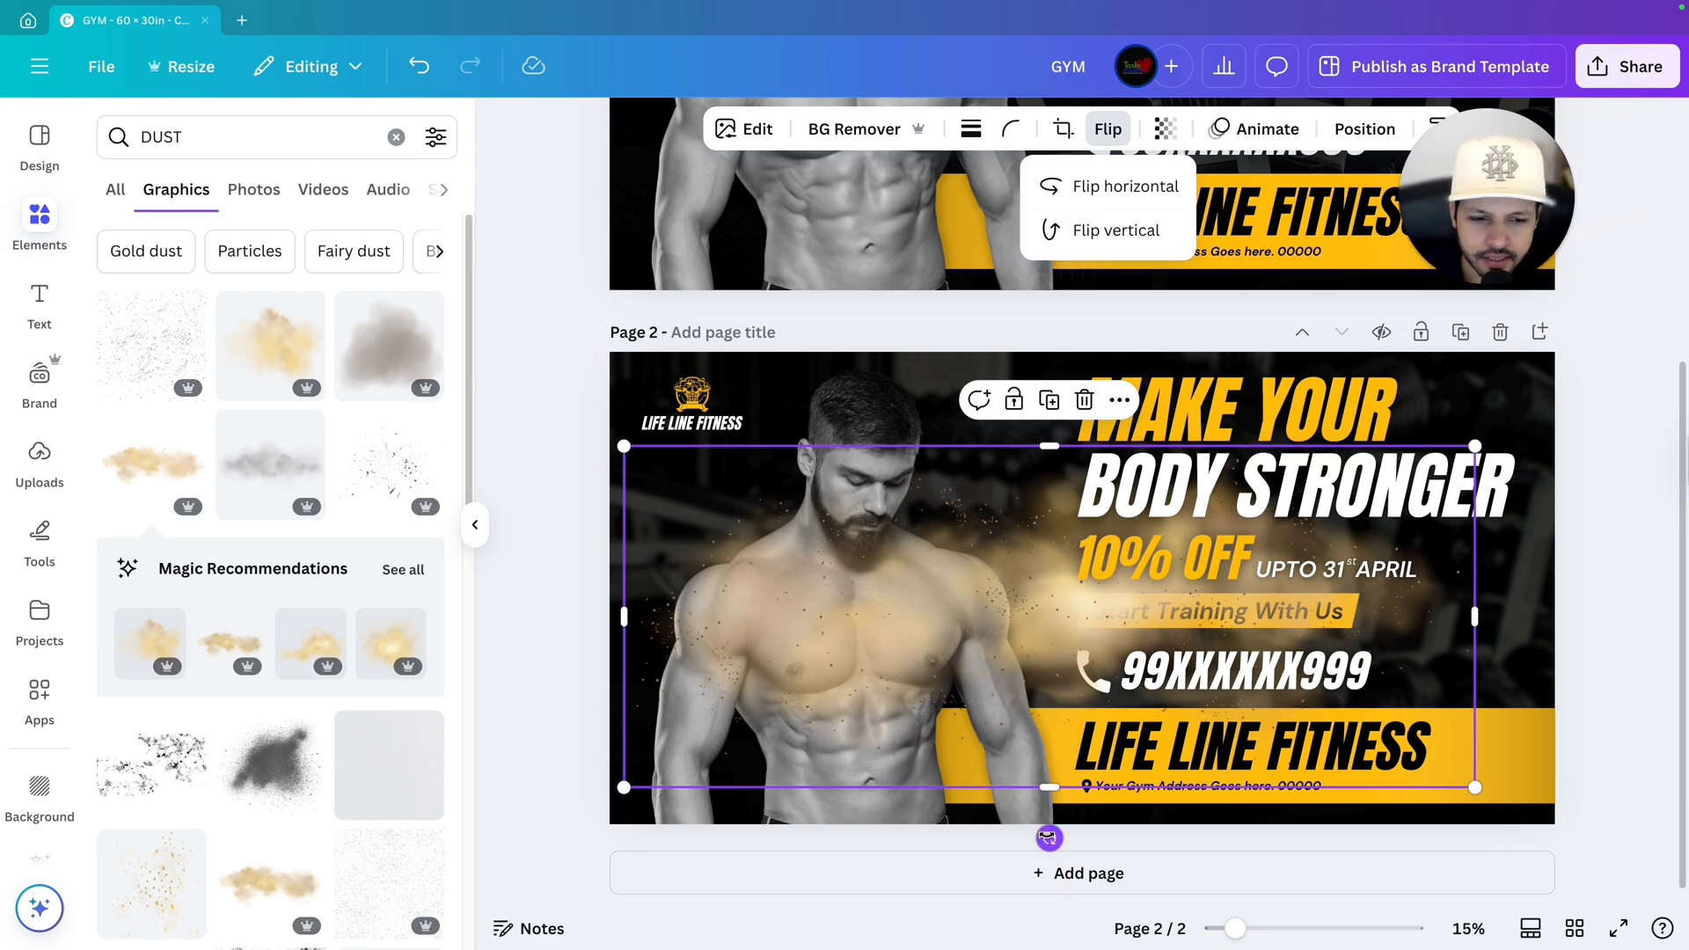
pyautogui.moveTo(1050, 837); pyautogui.dragTo(1068, 837)
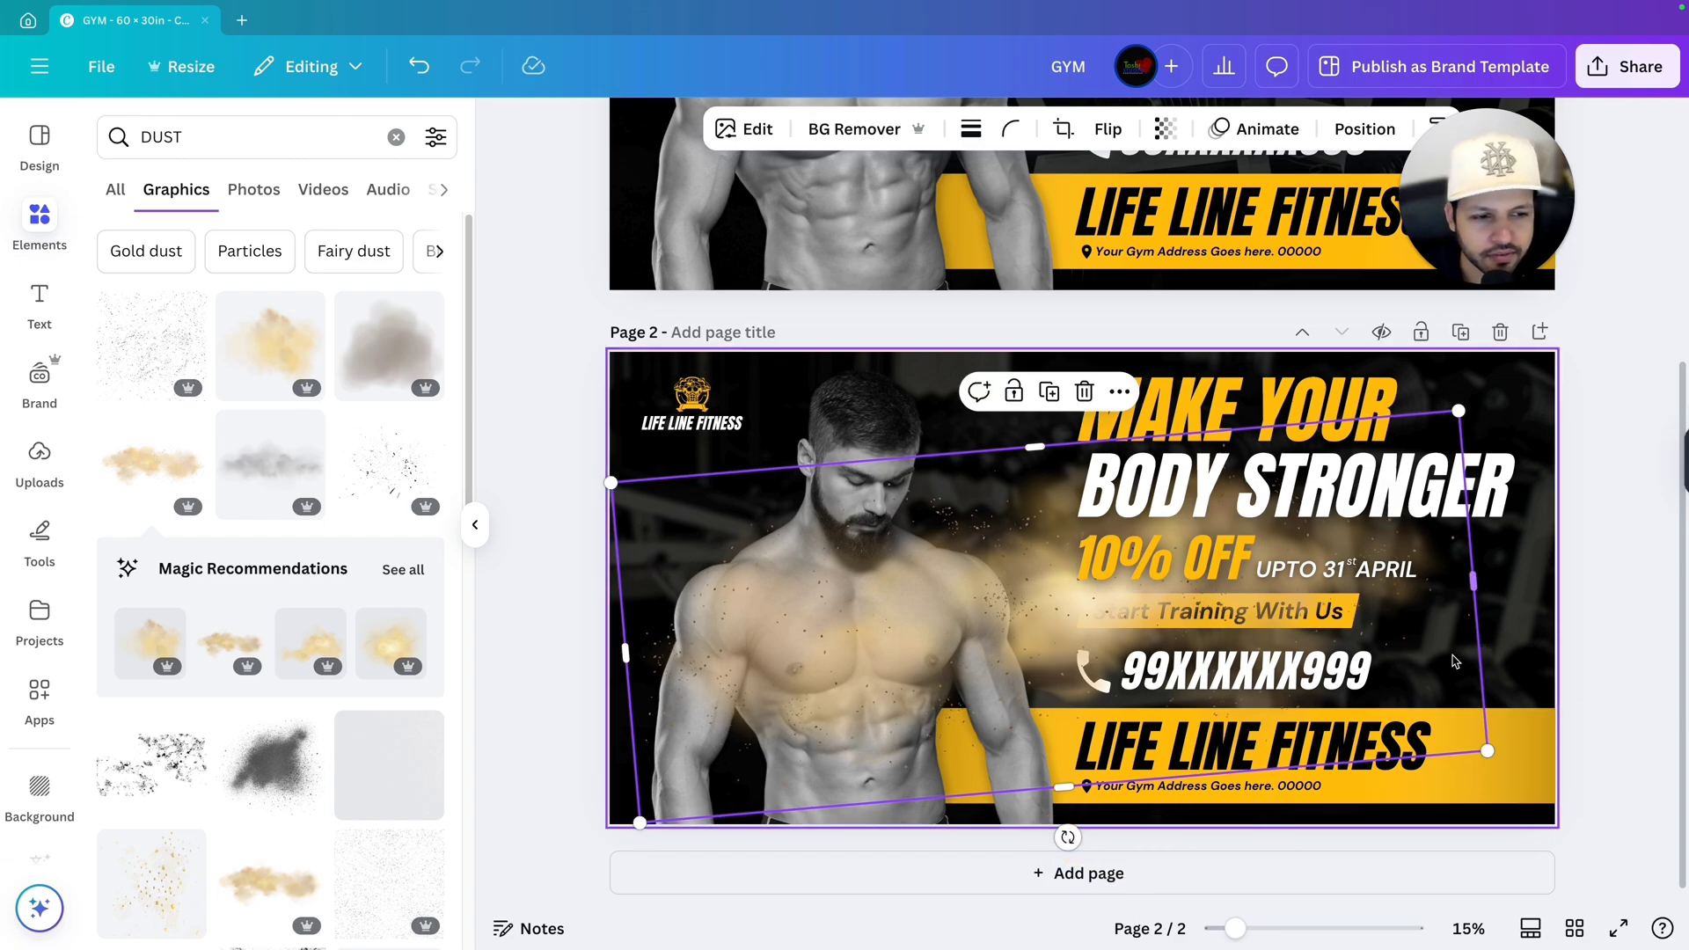
pyautogui.moveTo(1481, 747); pyautogui.dragTo(1599, 827)
pyautogui.moveTo(1568, 739); pyautogui.dragTo(1514, 820)
pyautogui.moveTo(1533, 496); pyautogui.dragTo(1592, 453)
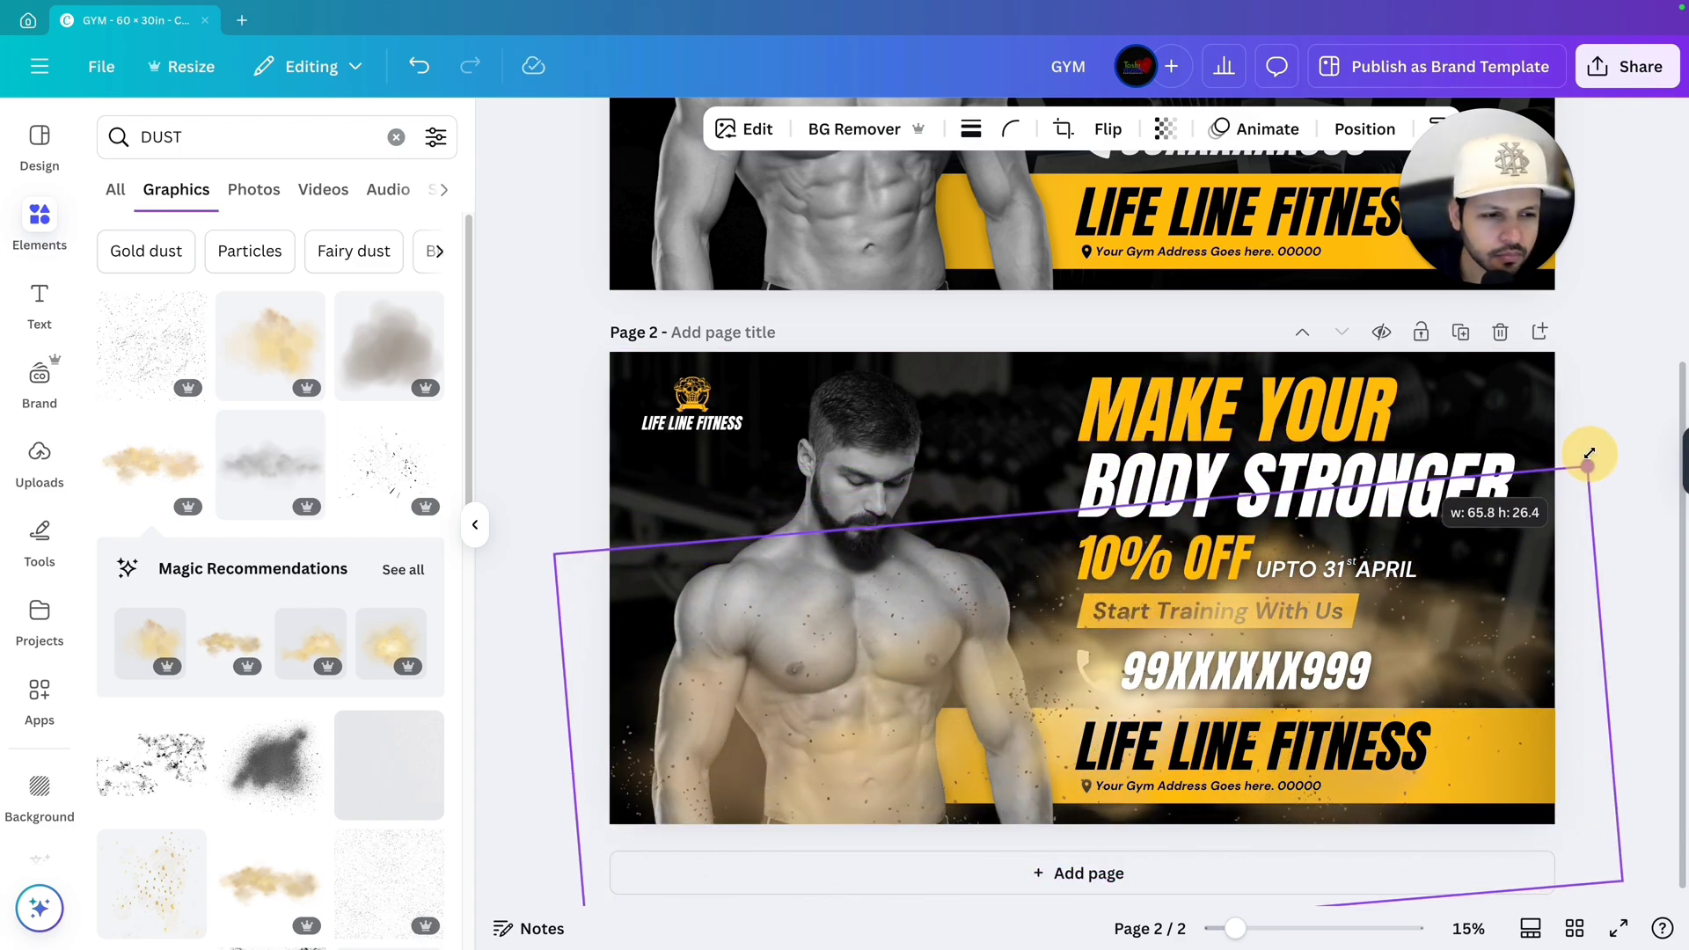
pyautogui.moveTo(1556, 514); pyautogui.dragTo(1583, 570)
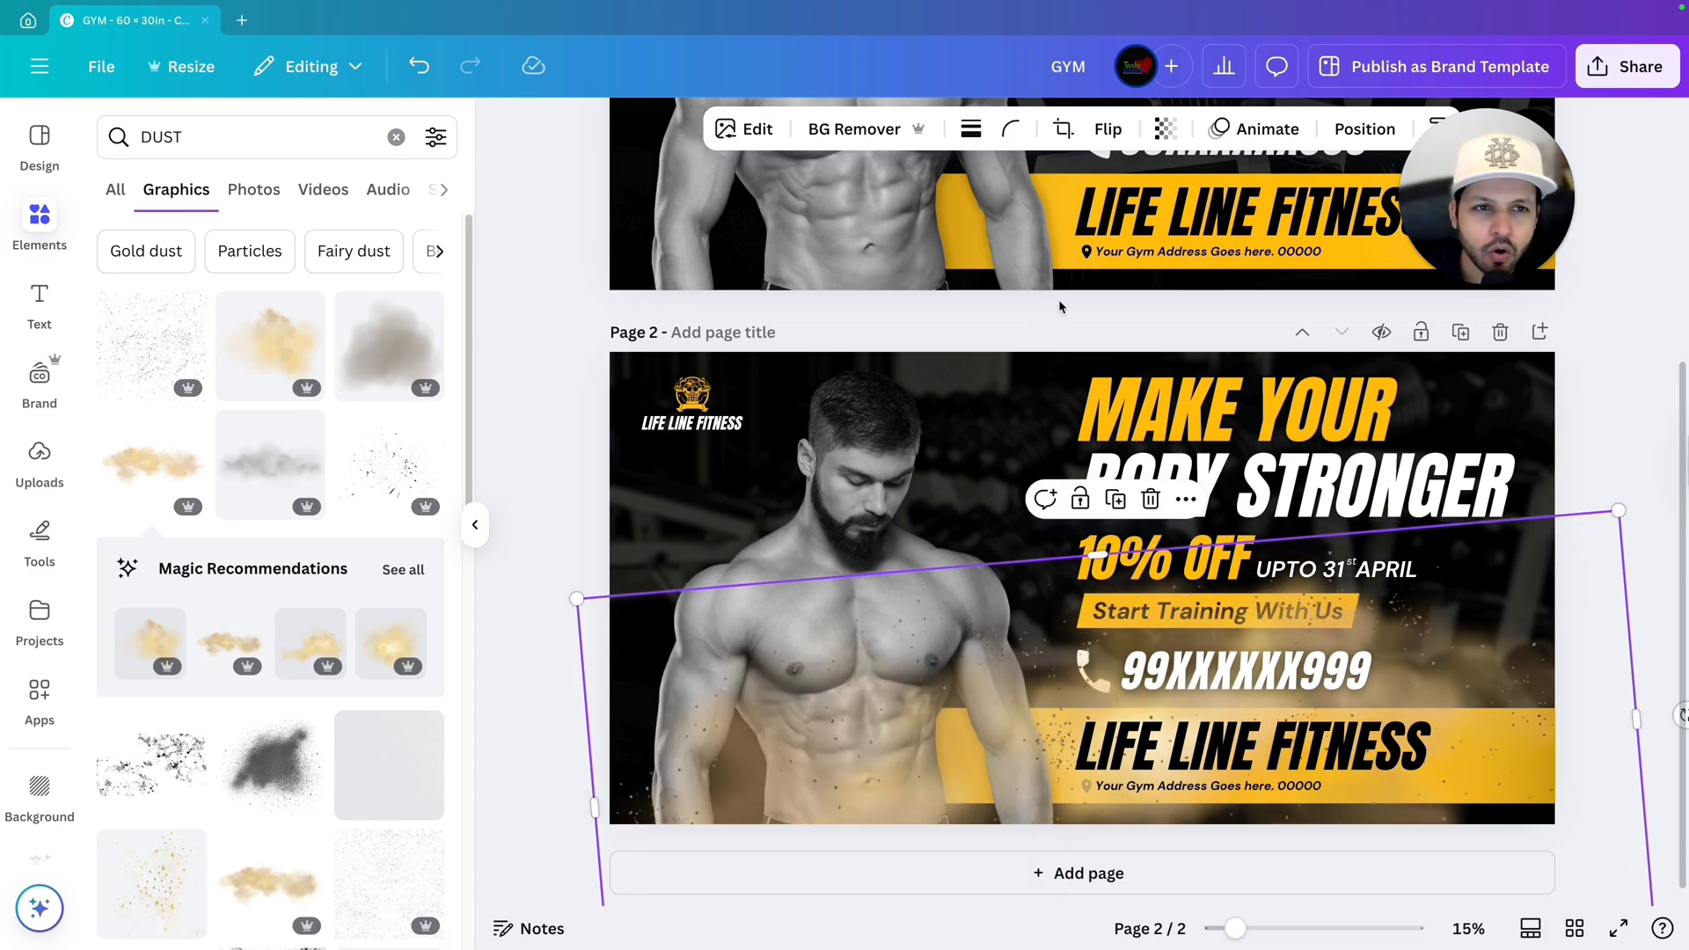
# Step: Send the dust graphic backward until it sits behind the man and all text
pyautogui.click(1355, 134)
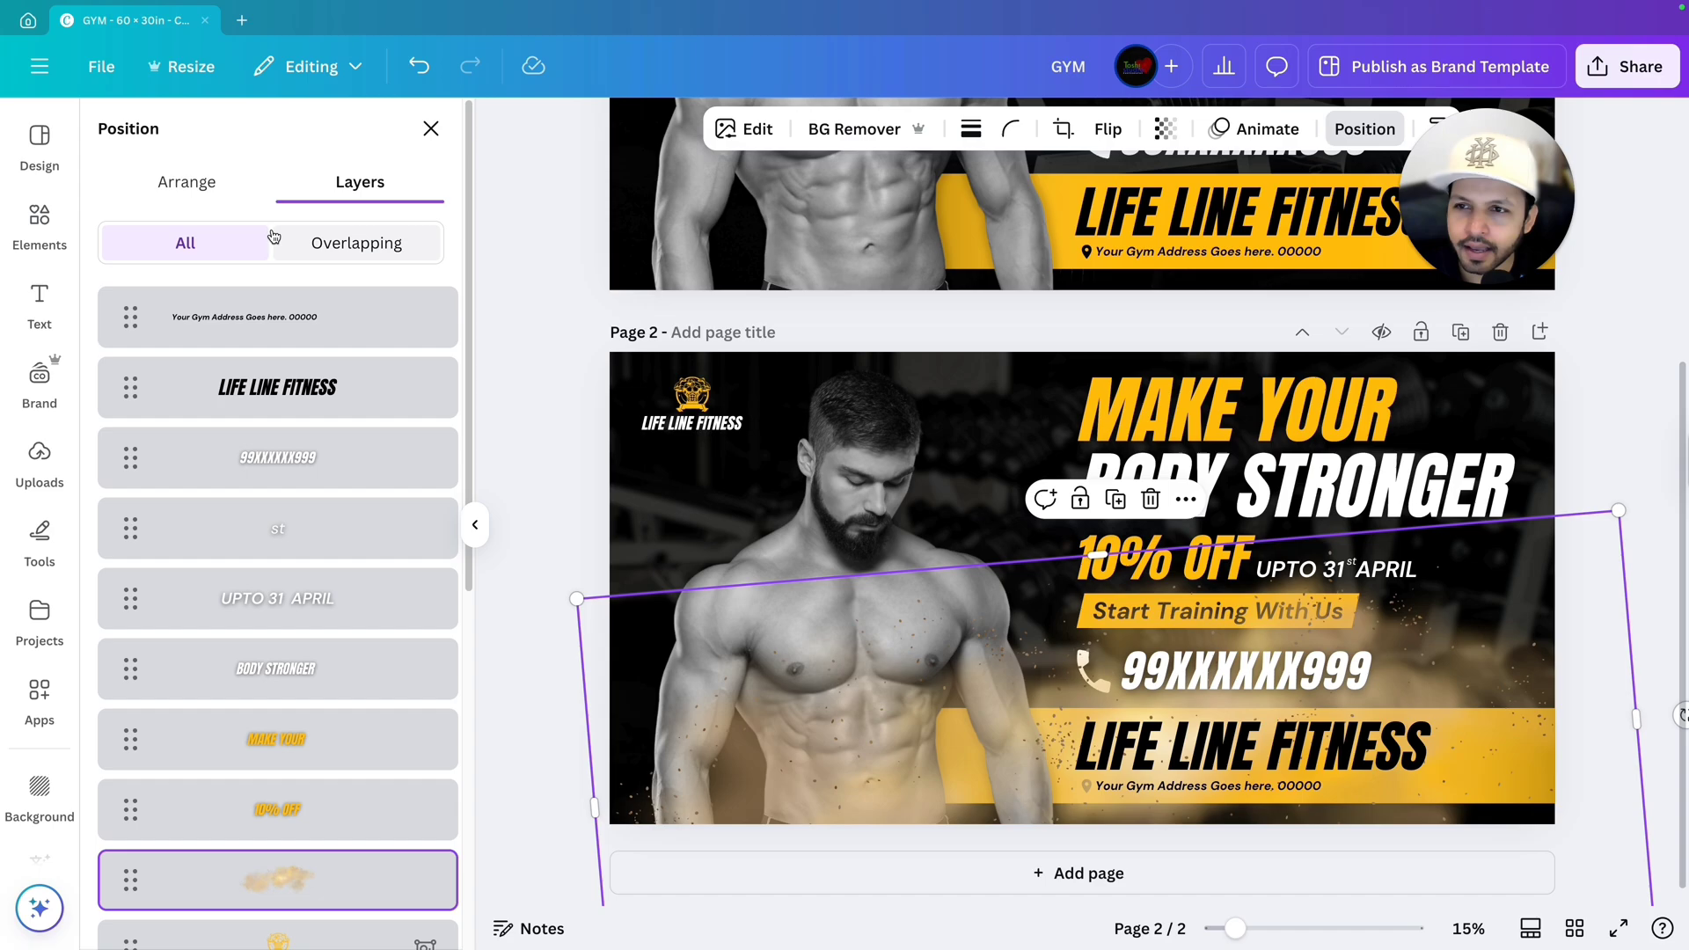
pyautogui.click(227, 185)
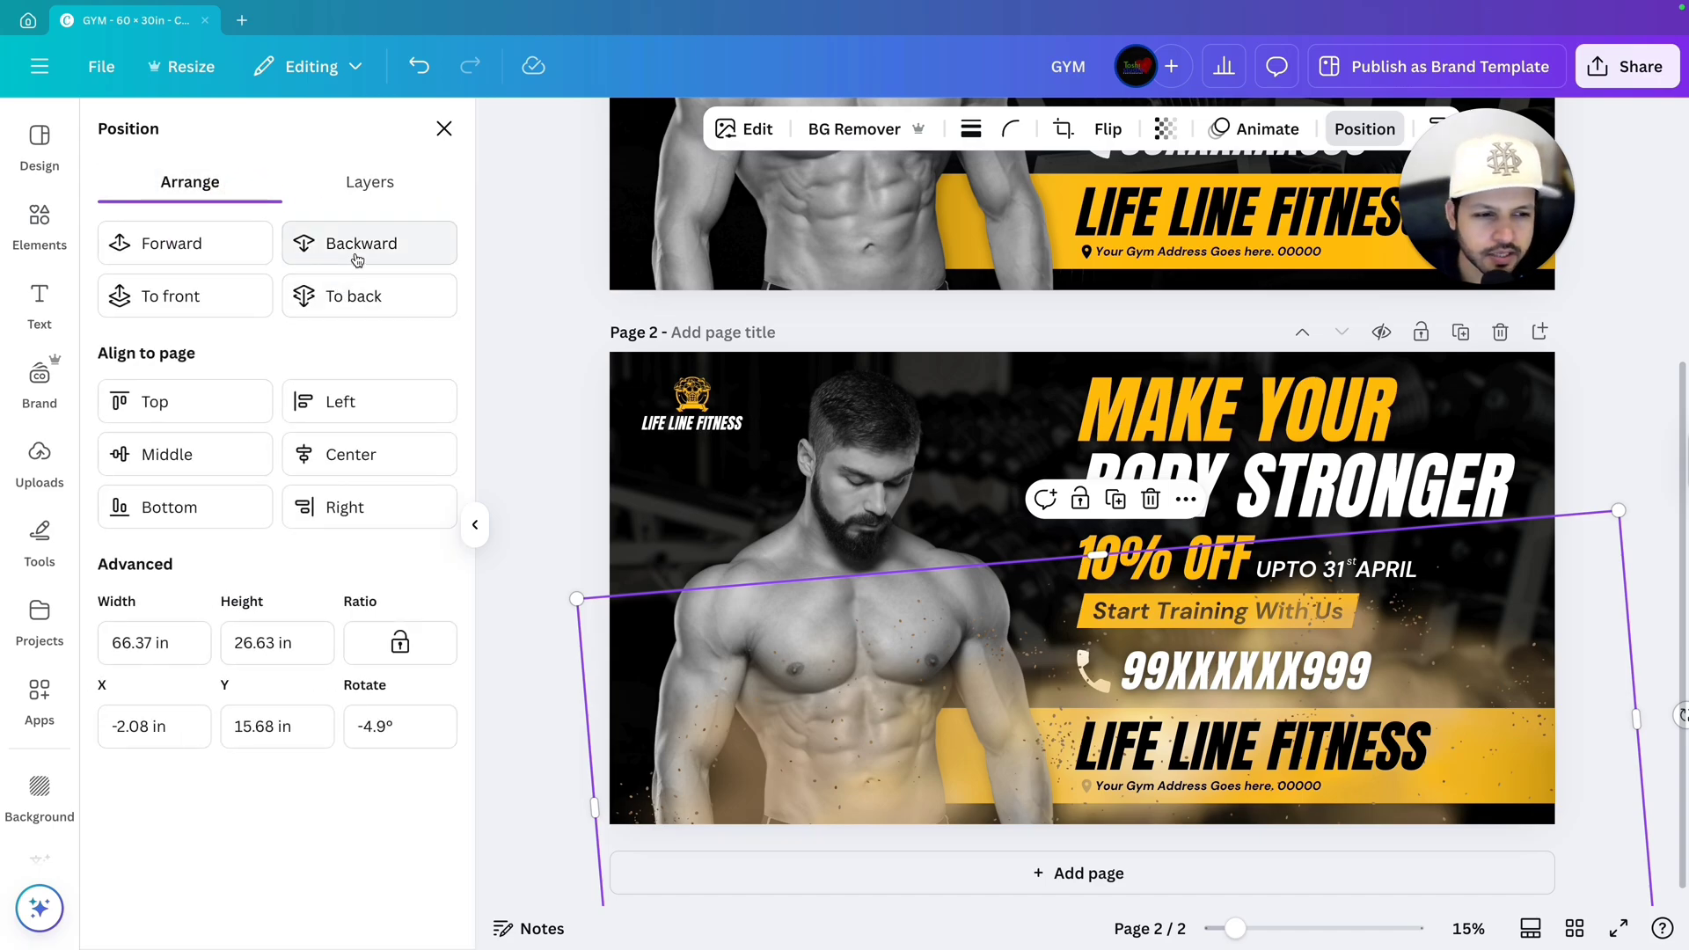
pyautogui.click(357, 259)
pyautogui.click(357, 259)
pyautogui.click(356, 259)
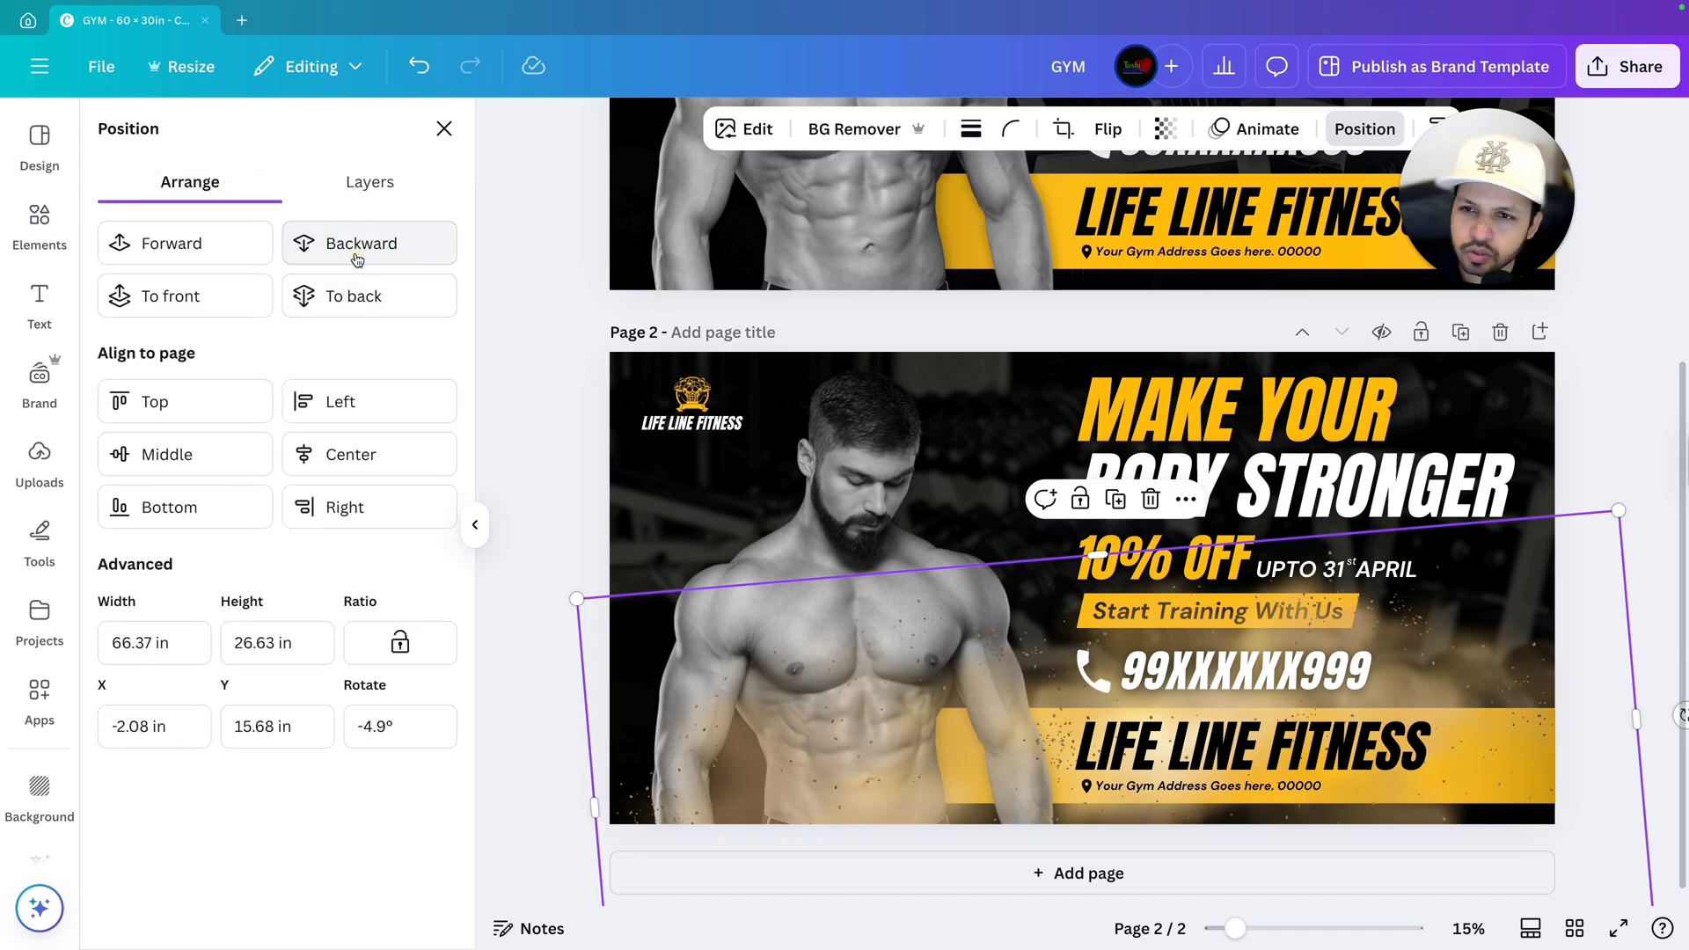
pyautogui.click(356, 260)
pyautogui.click(356, 259)
pyautogui.click(356, 259)
pyautogui.click(355, 257)
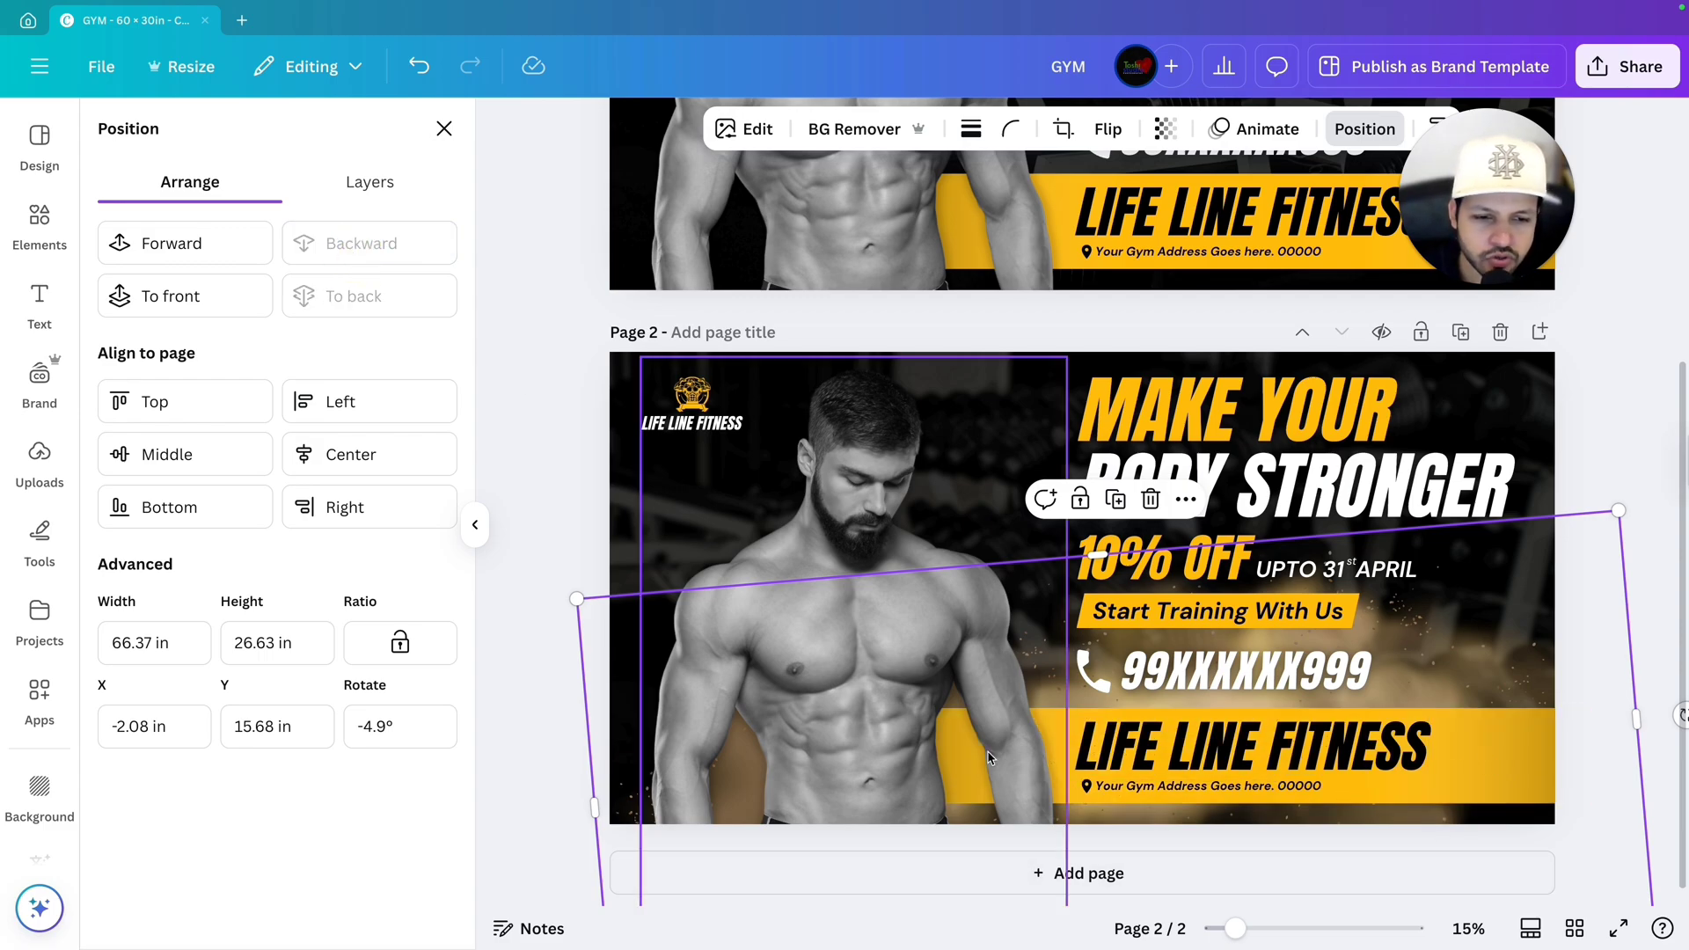
# Step: Fade the dust graphic to a transparency of 35
pyautogui.click(1165, 130)
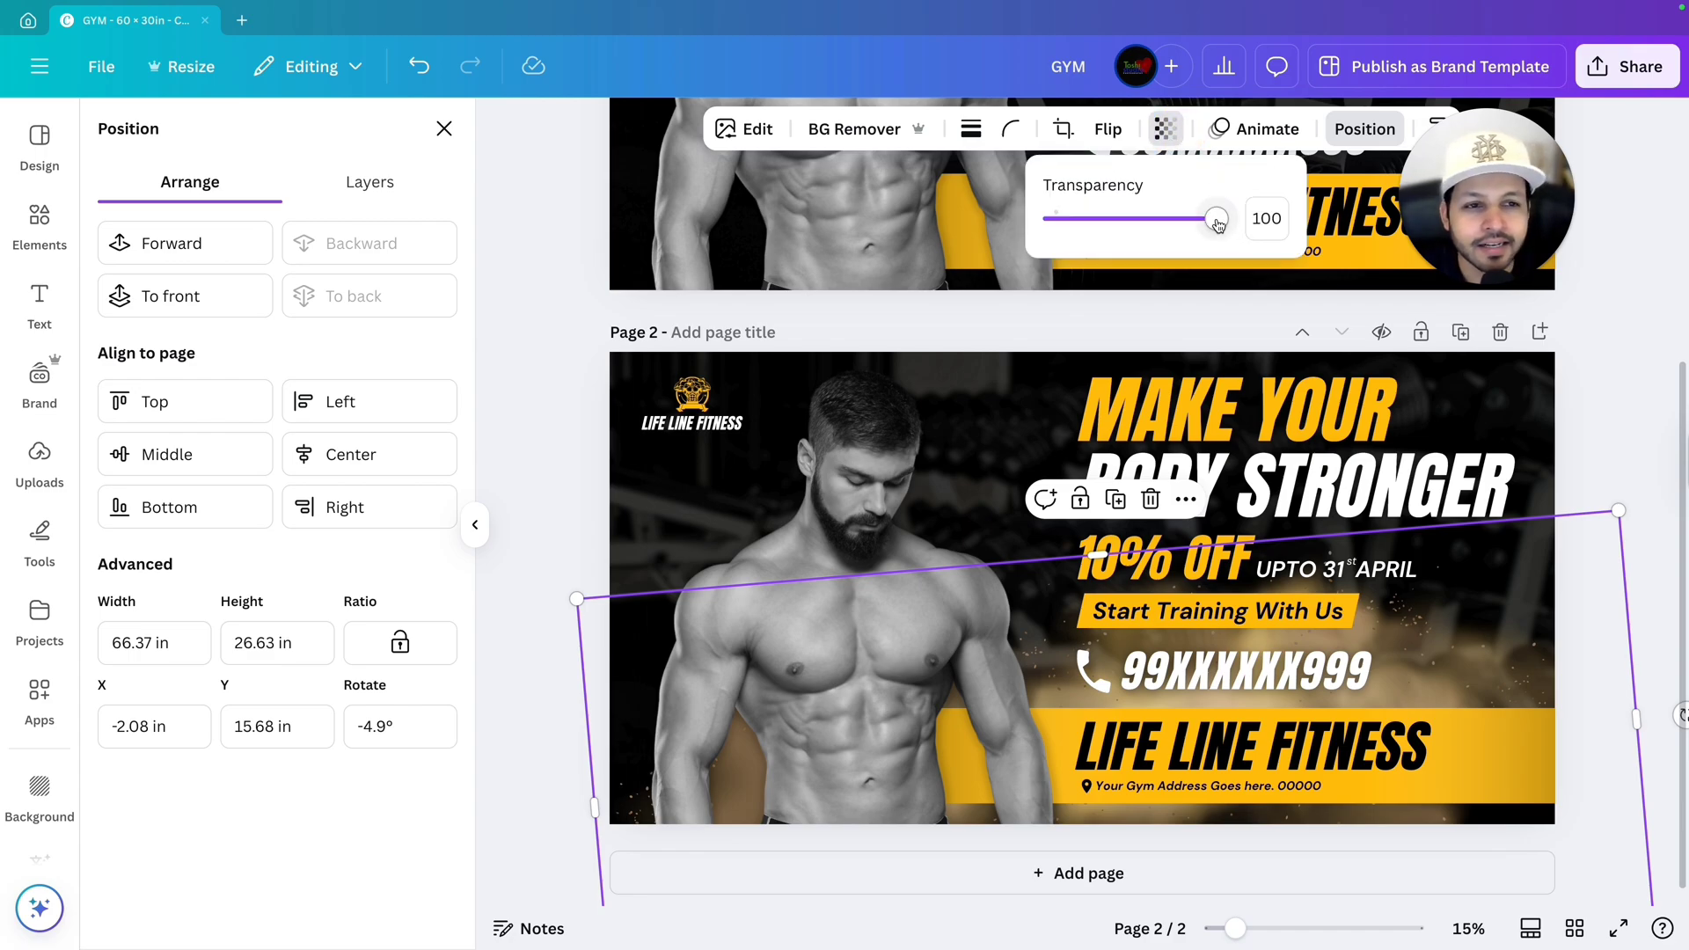
pyautogui.moveTo(1218, 226); pyautogui.dragTo(1236, 224)
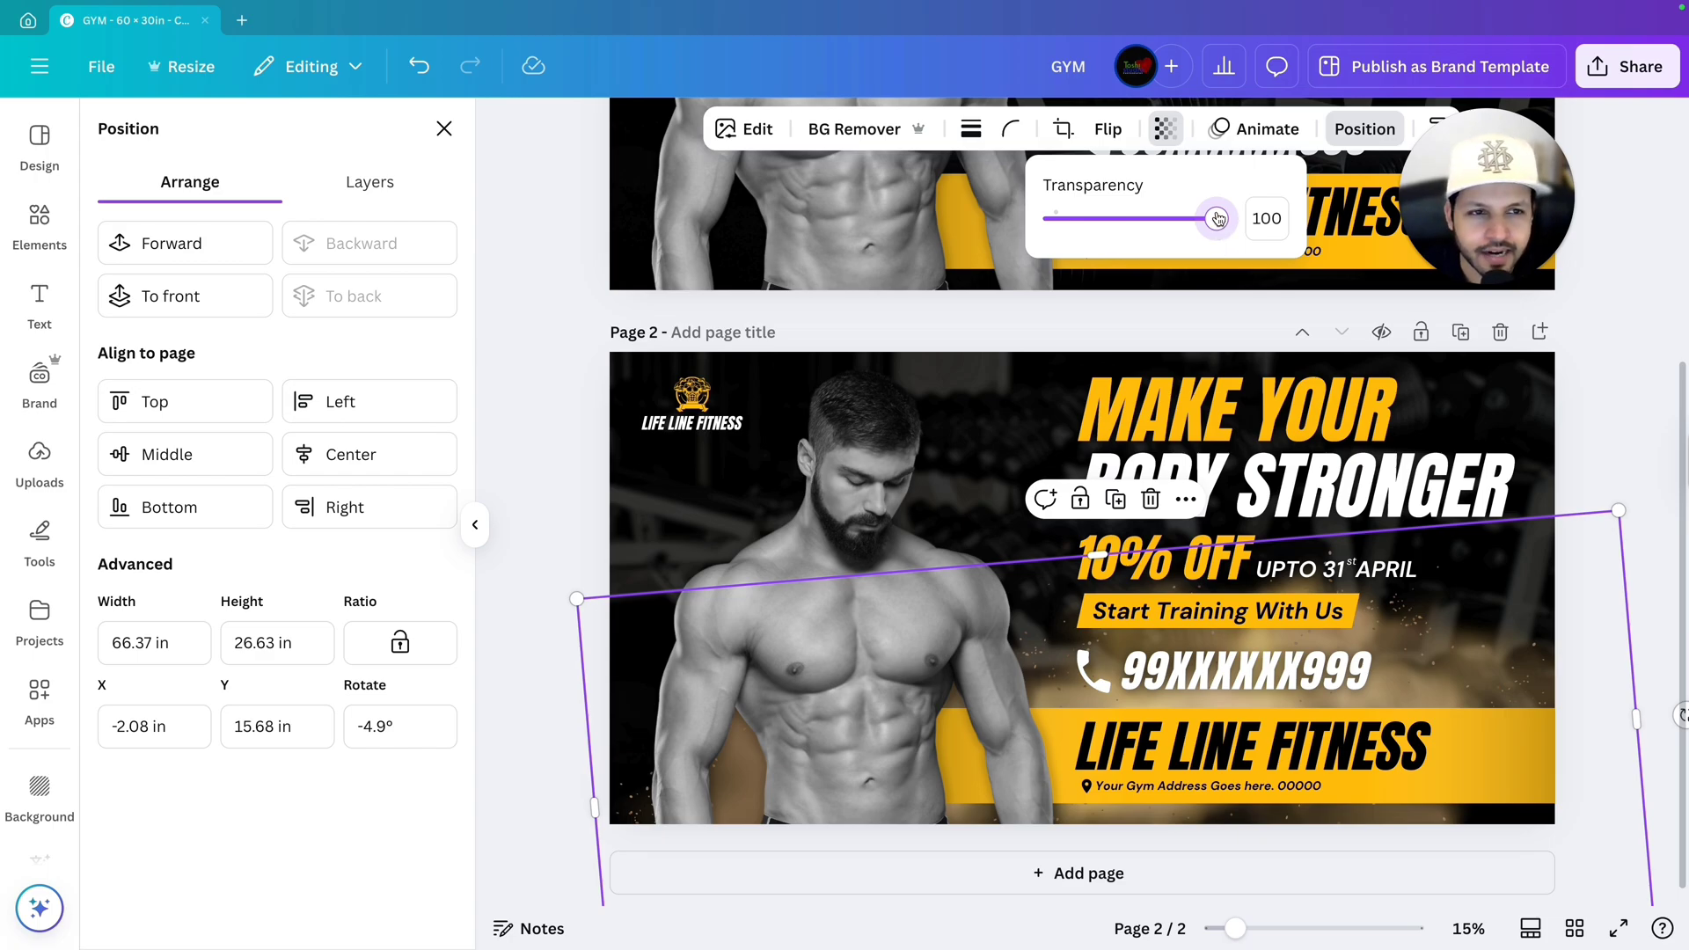
pyautogui.moveTo(1218, 219); pyautogui.dragTo(1100, 282)
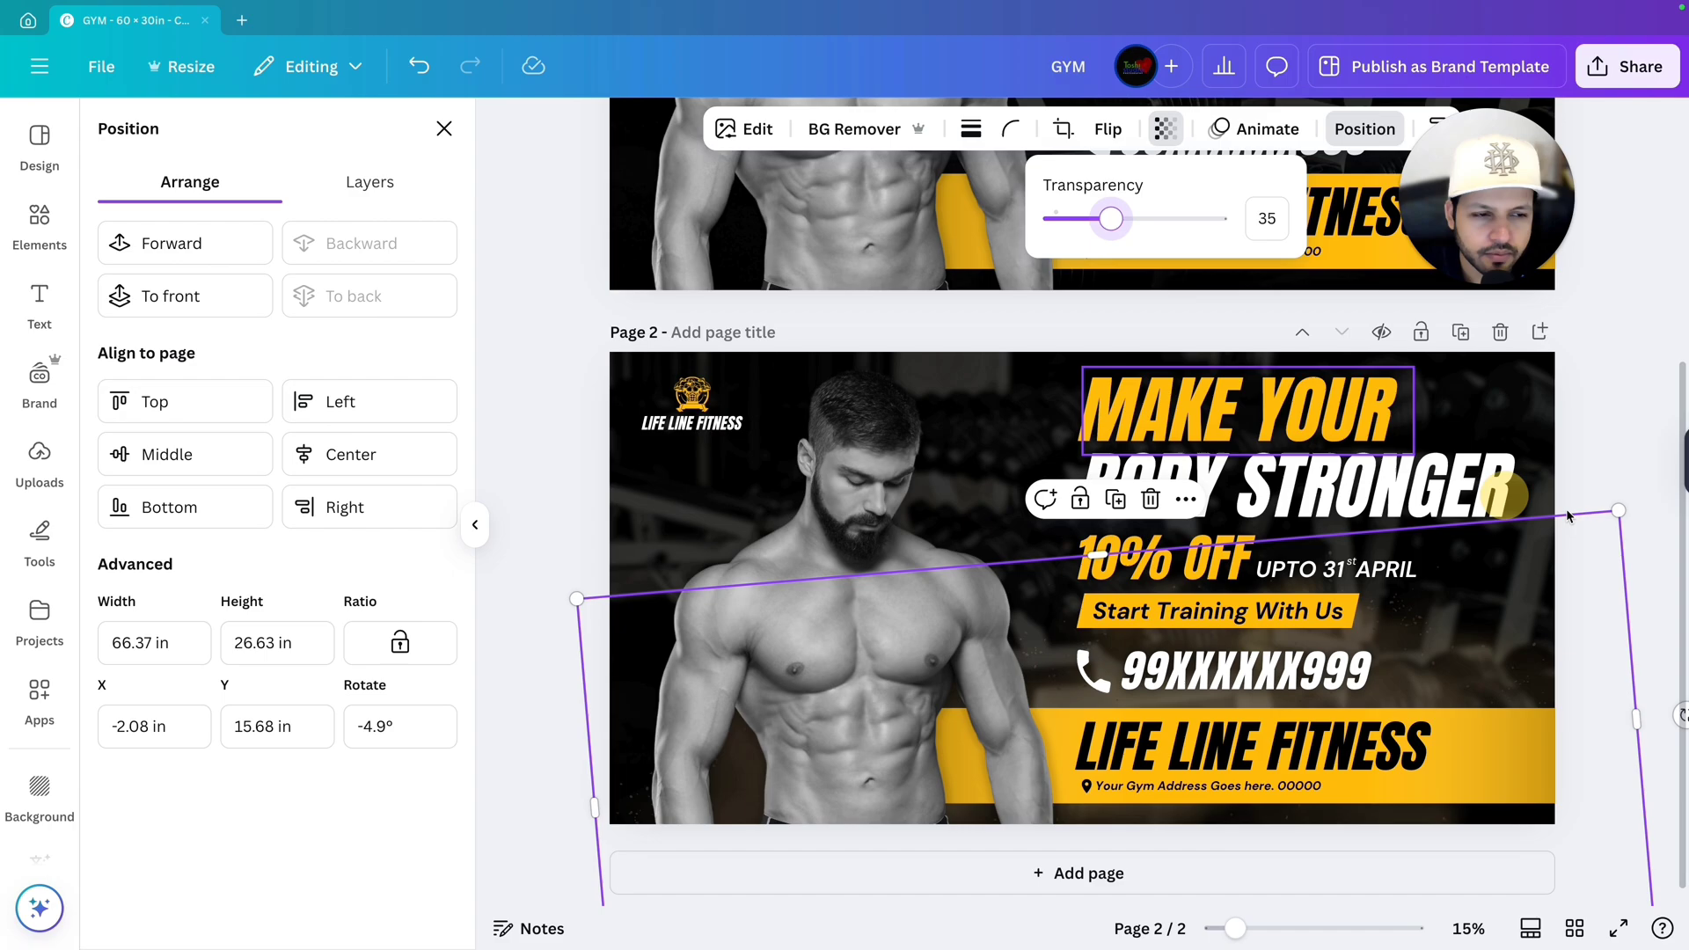
pyautogui.click(1621, 471)
pyautogui.scroll(-5, 1622, 476)
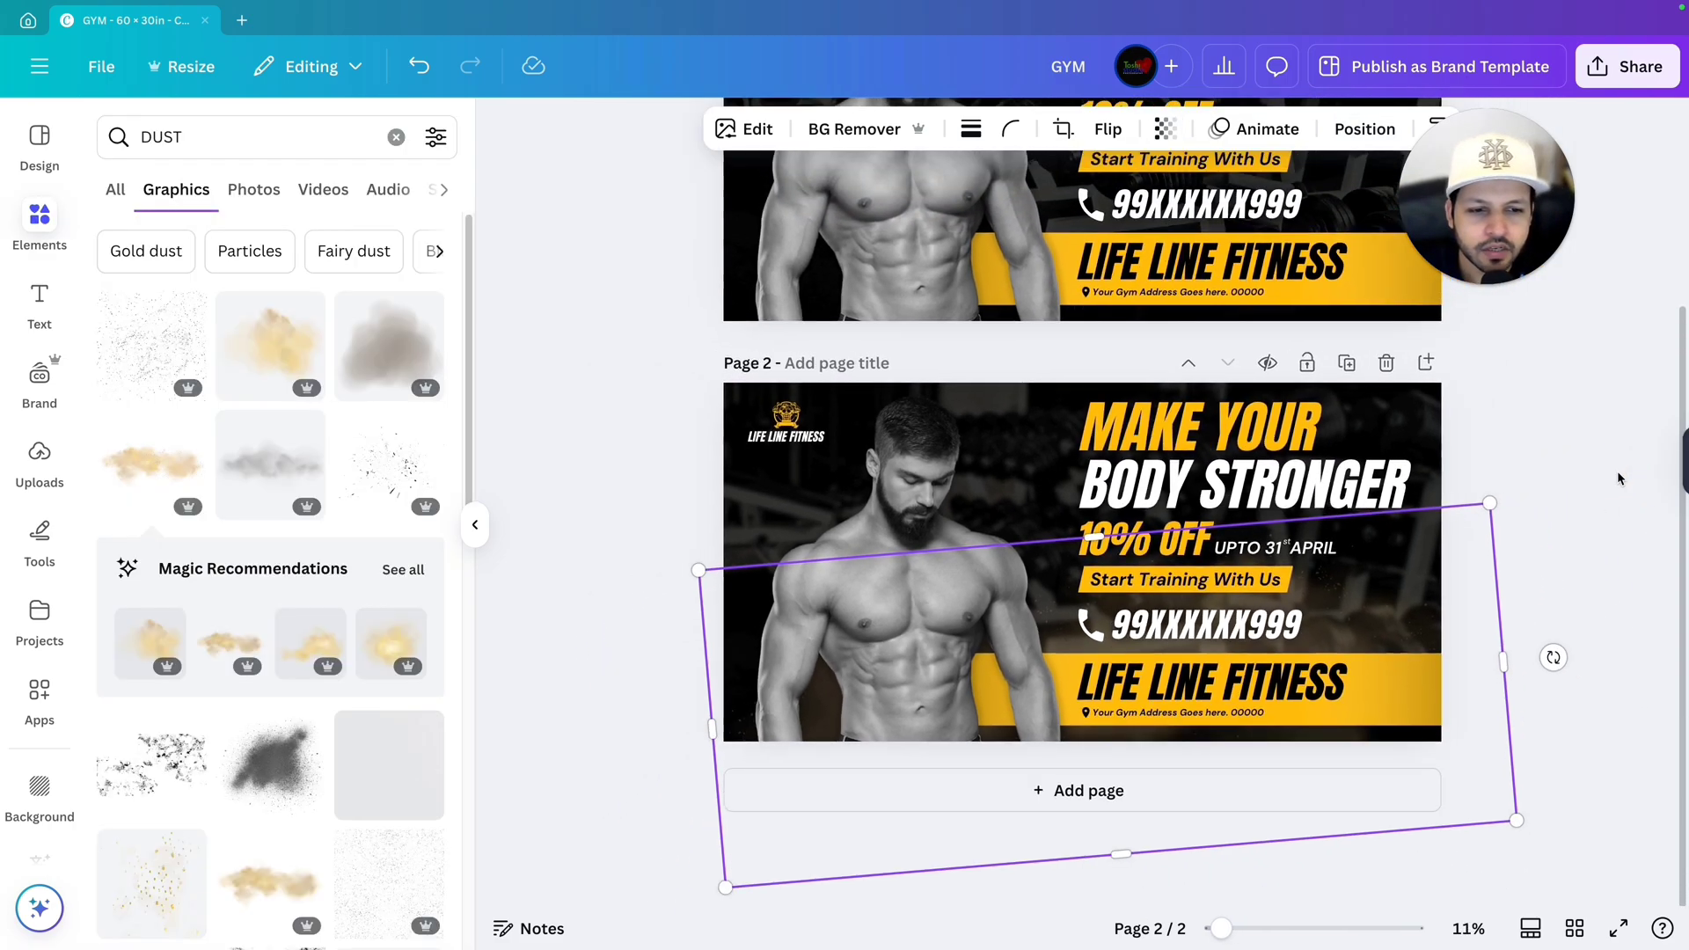
pyautogui.scroll(5, 1518, 555)
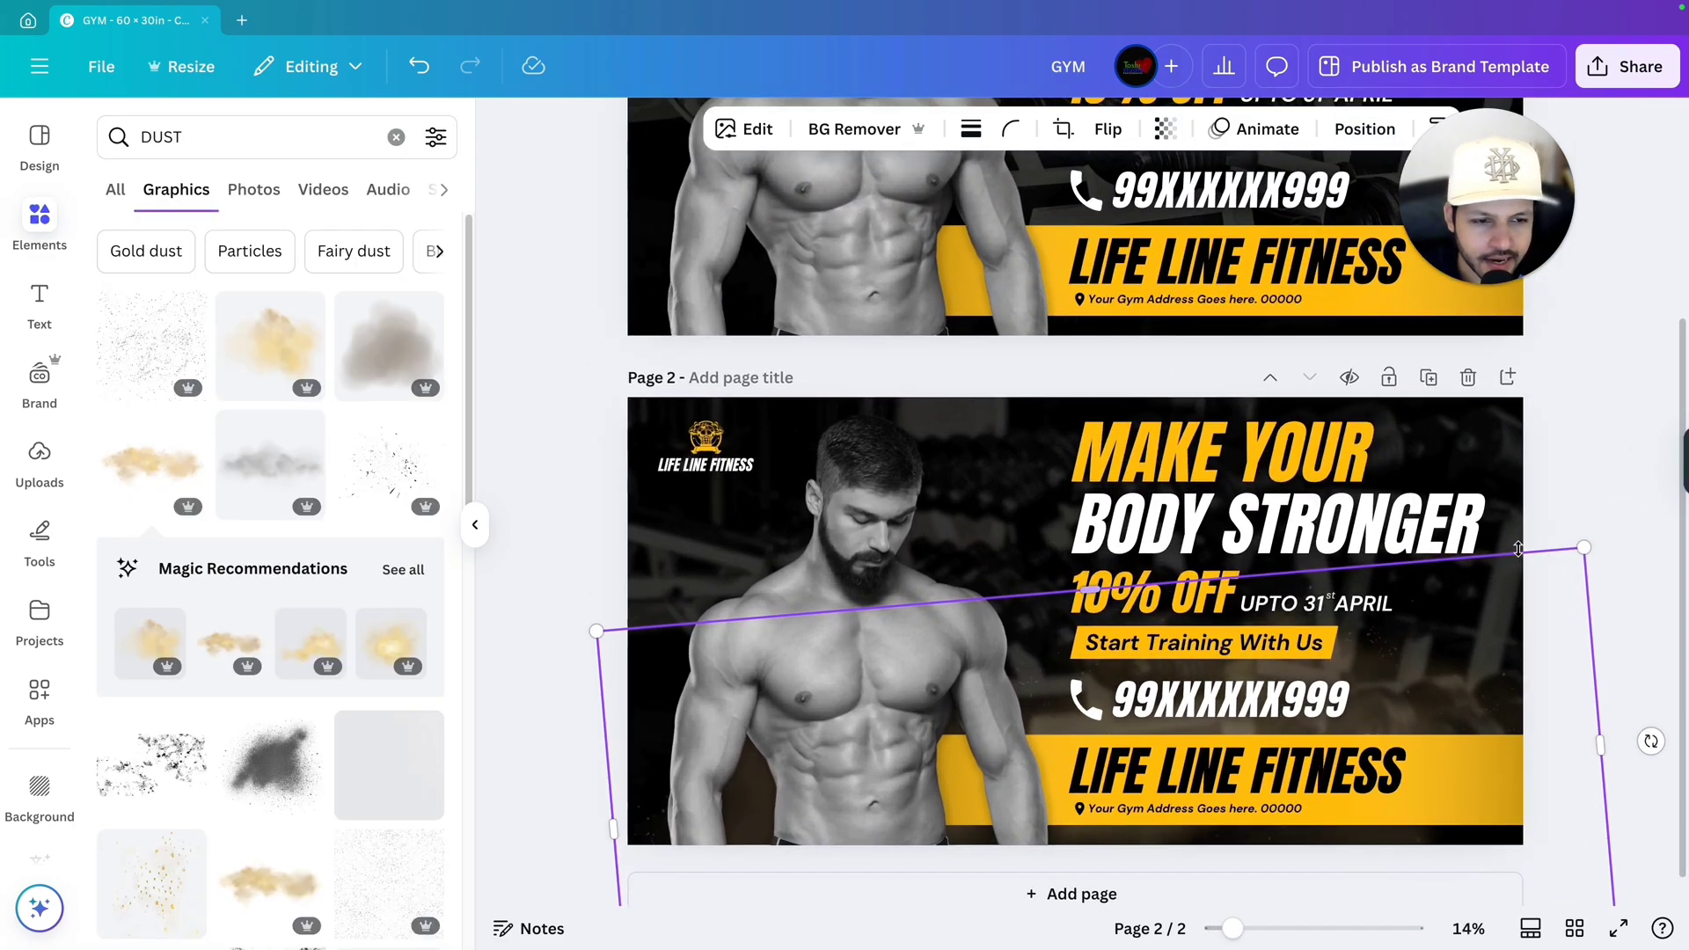
pyautogui.scroll(3, 1518, 554)
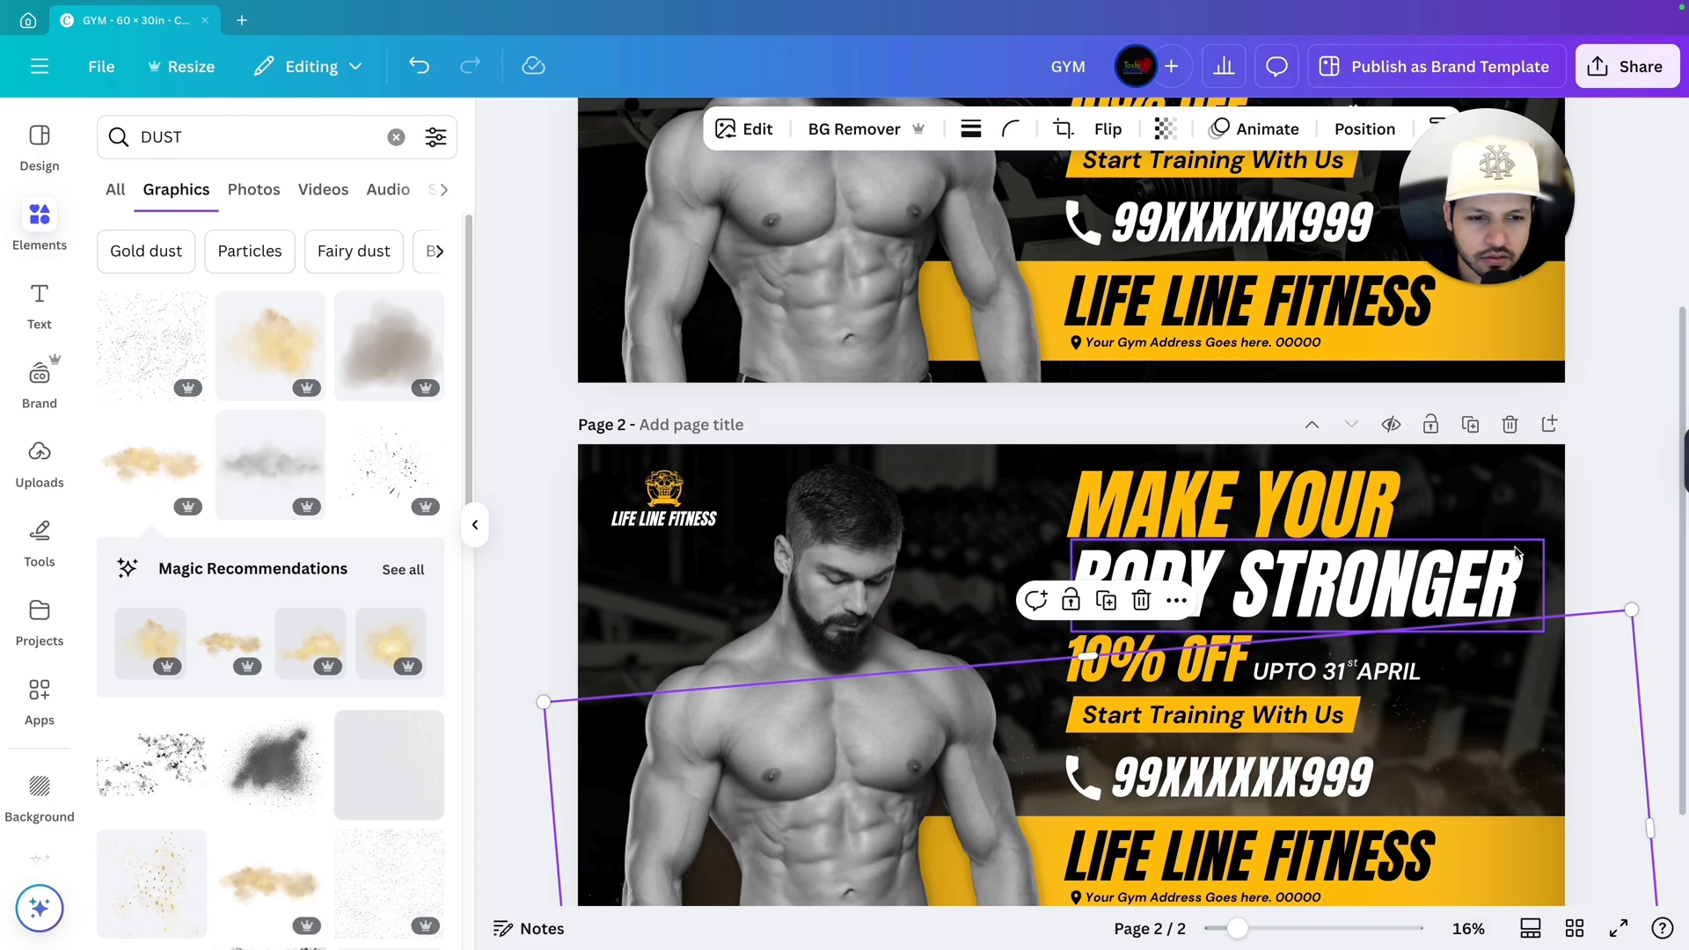
pyautogui.scroll(-2, 1531, 560)
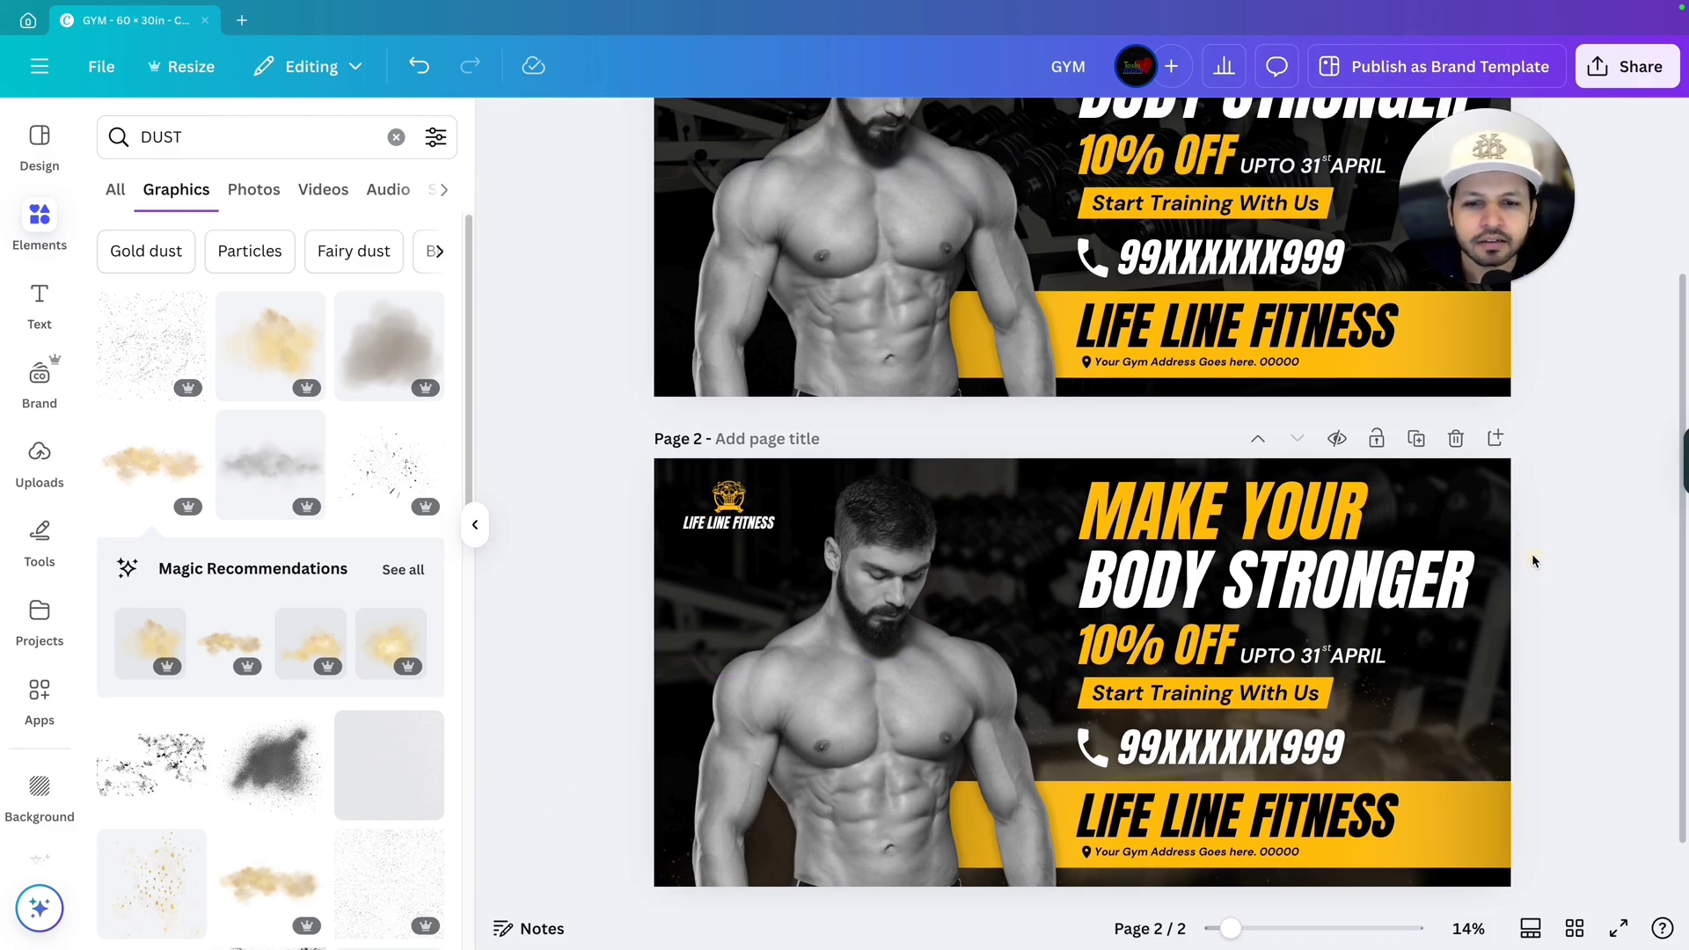
pyautogui.scroll(-1, 1531, 559)
pyautogui.scroll(2, 1529, 556)
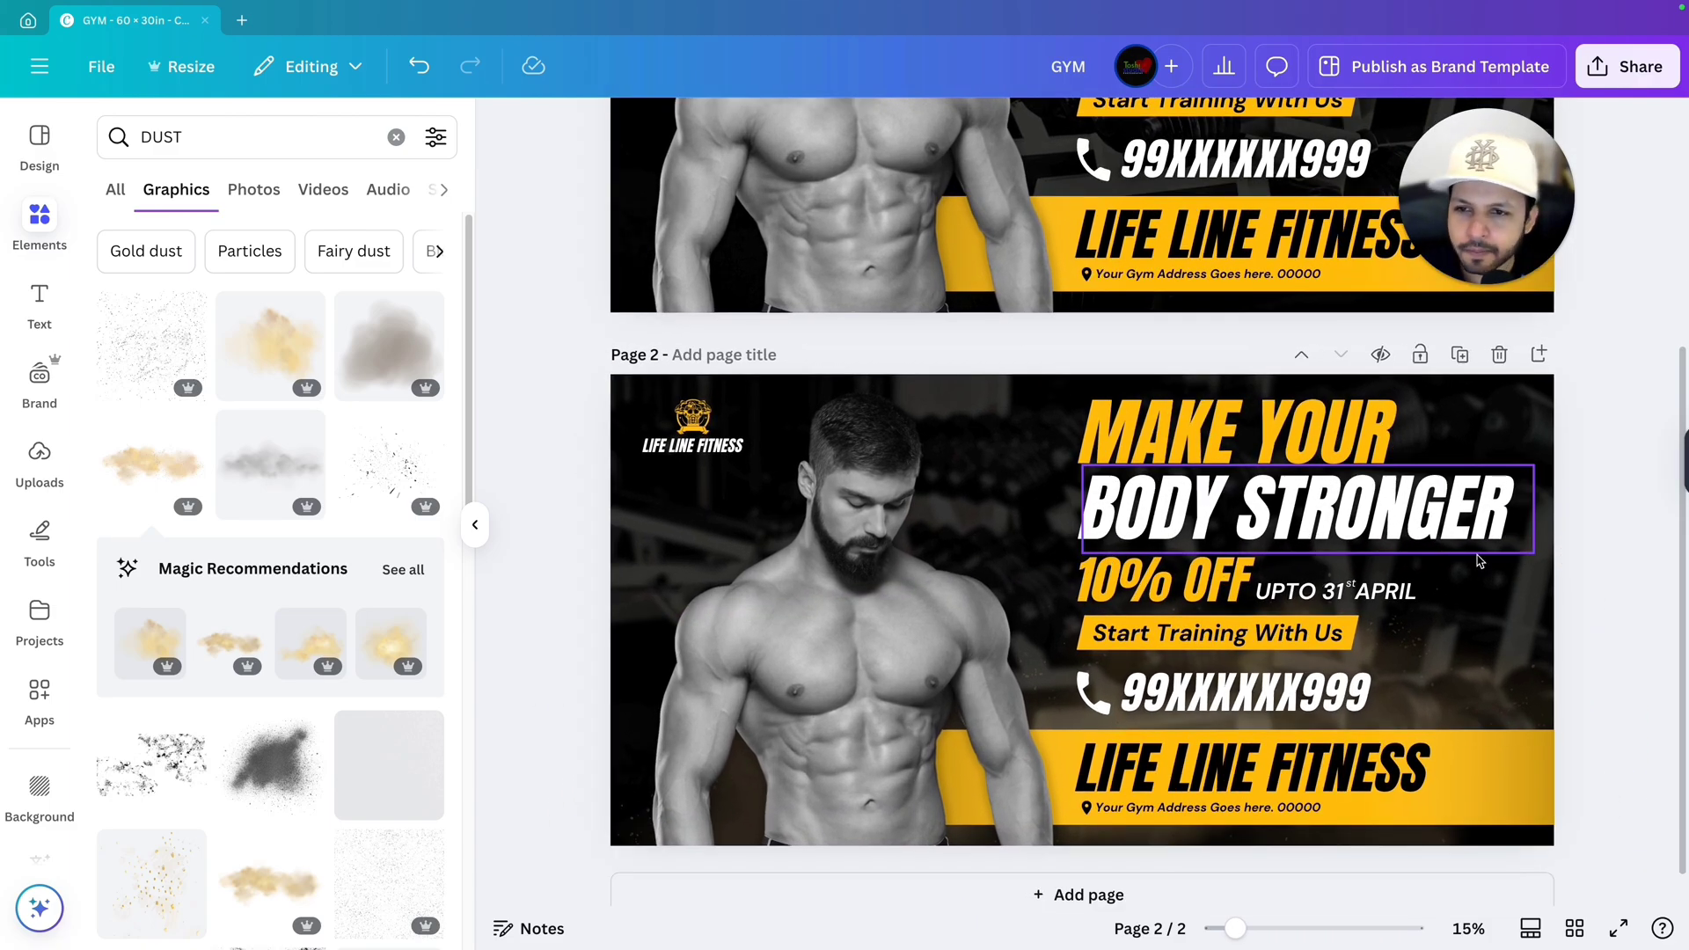
# Step: Search elements for 'gradient circler' and add the orange gradient circle to page 2
pyautogui.click(363, 138)
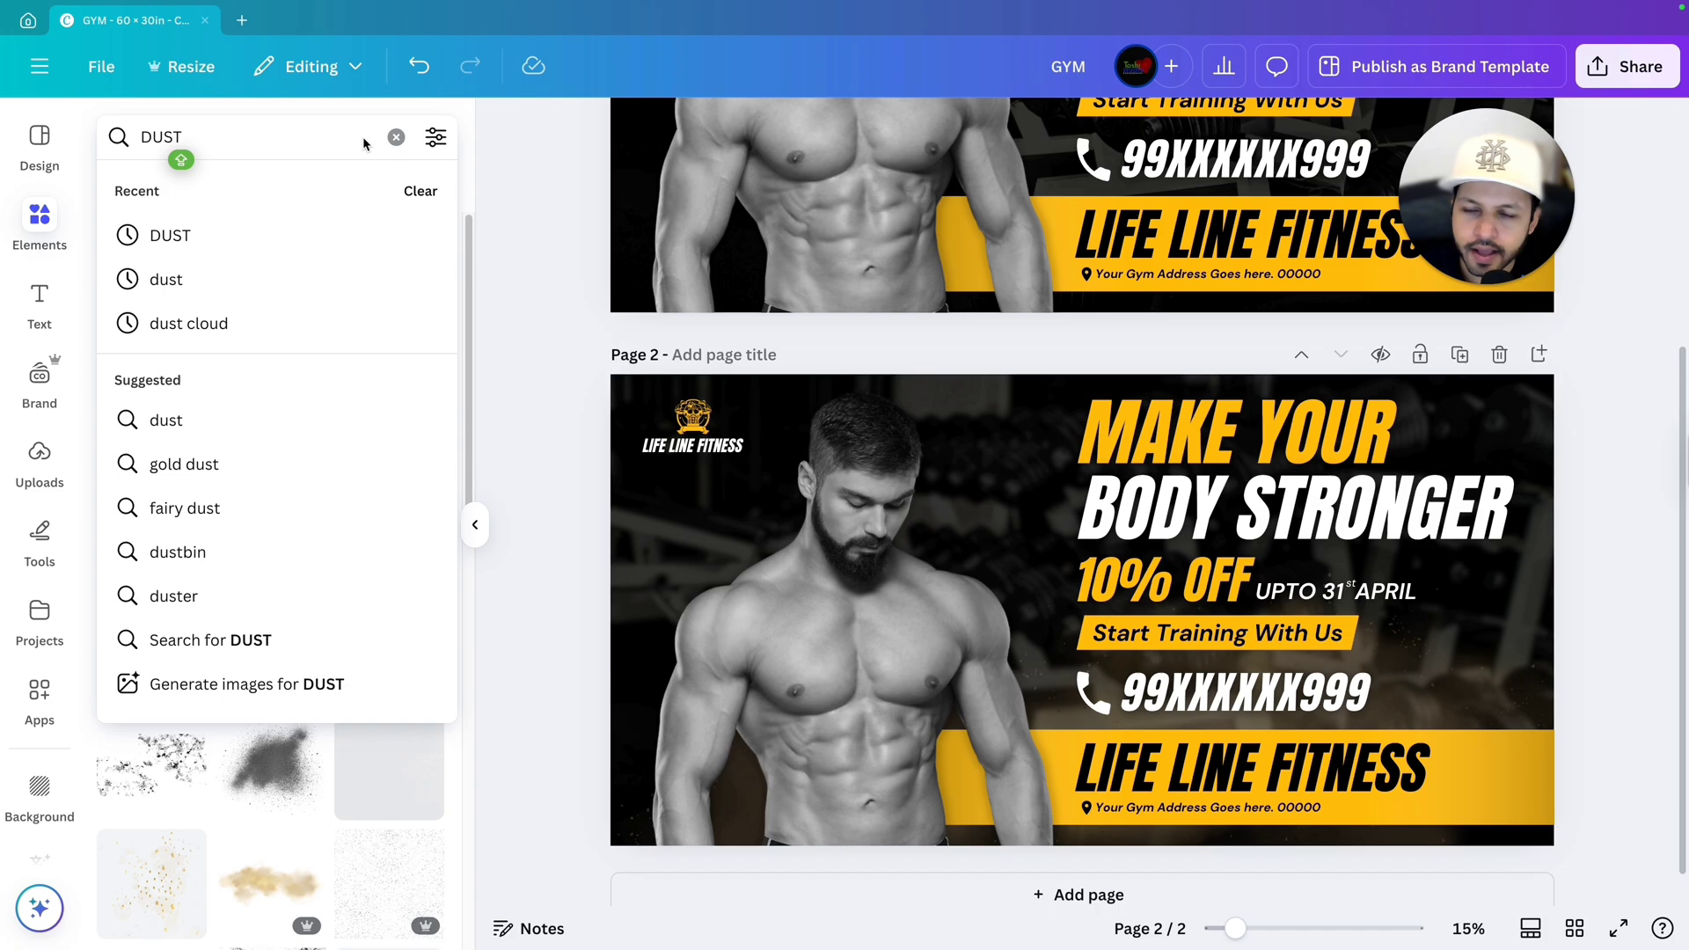
pyautogui.hotkey('ctrl', 'a')
pyautogui.press('BackSpace')
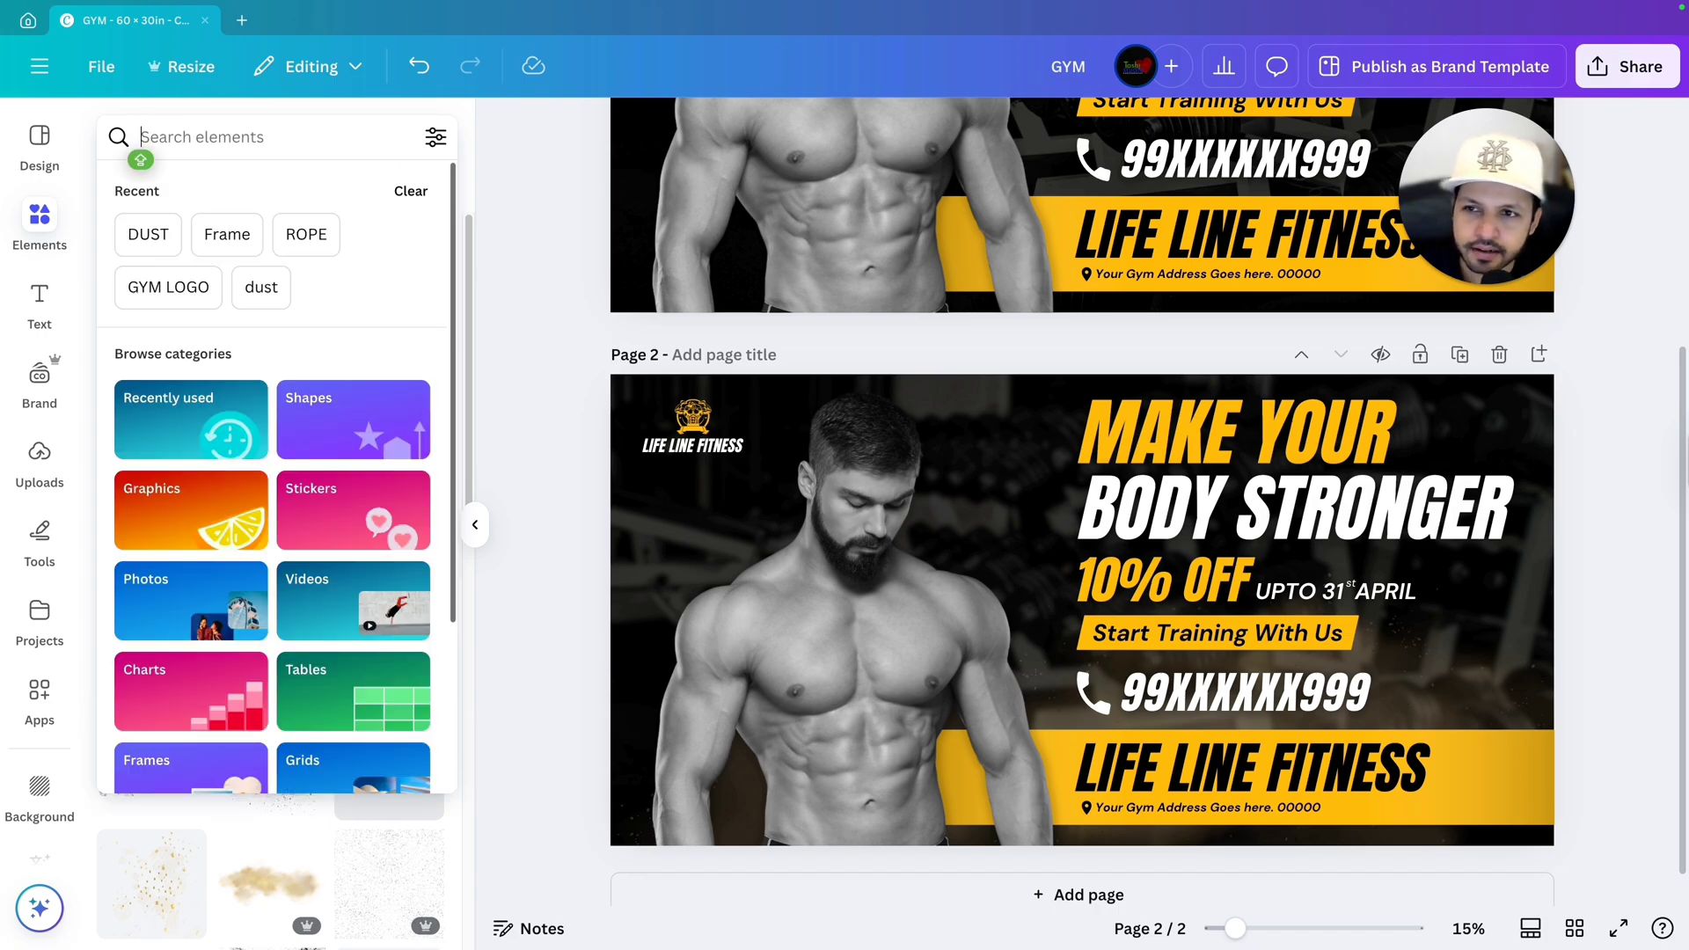
pyautogui.write('gradient circler')
pyautogui.press('Return')
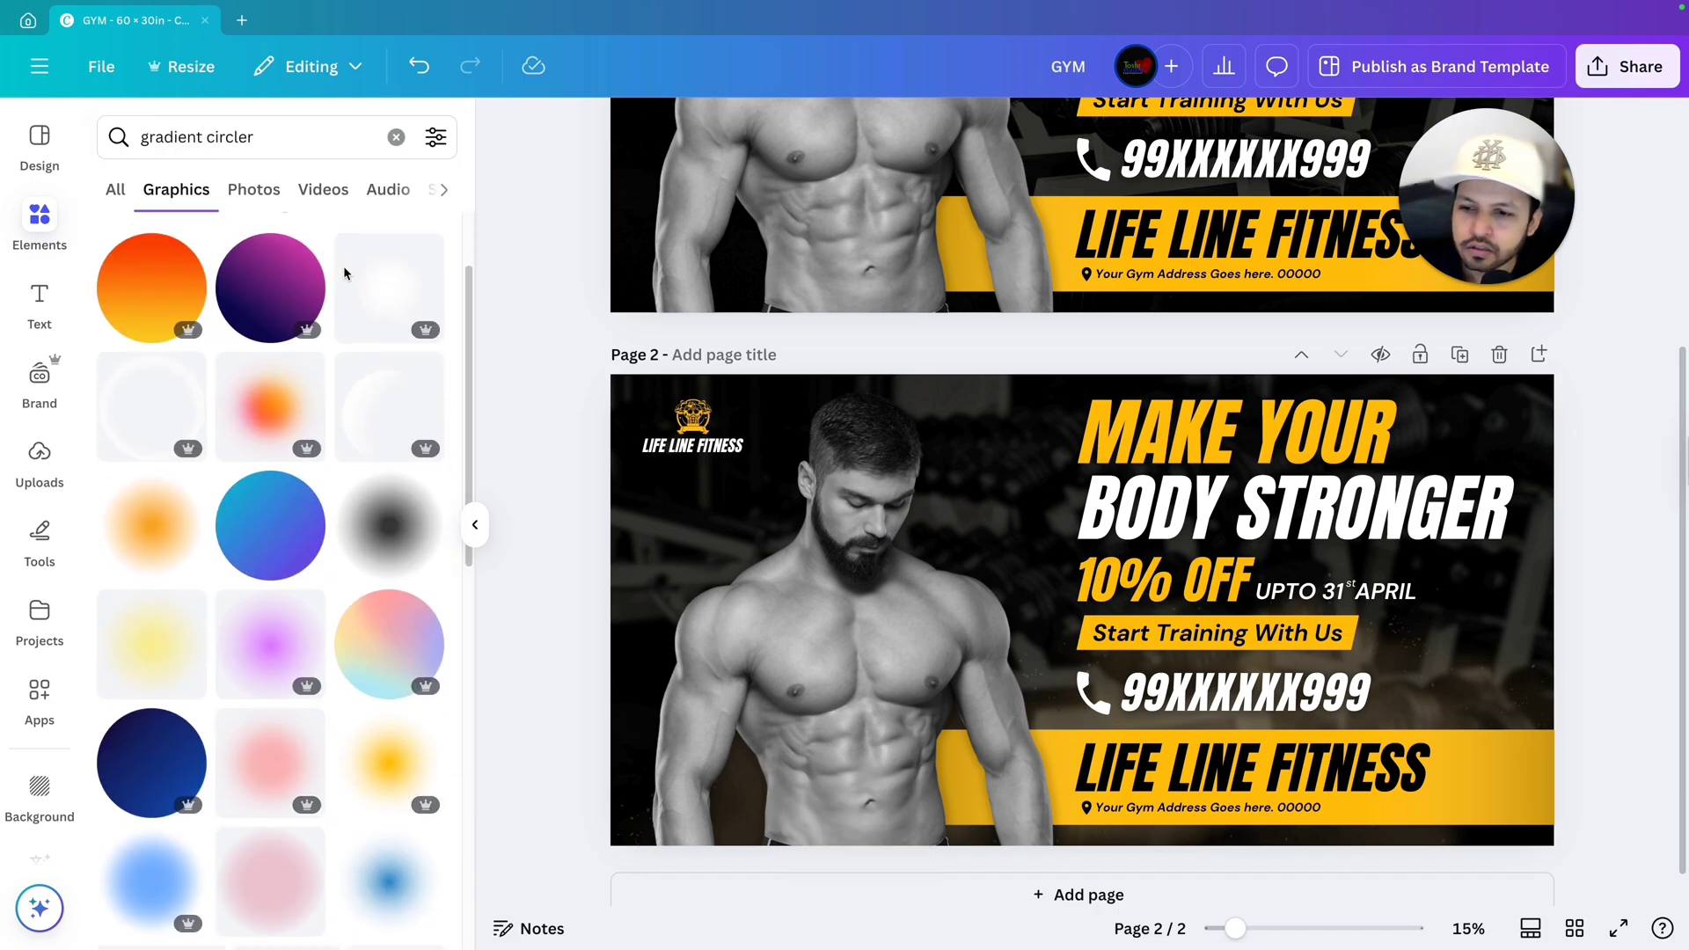
pyautogui.scroll(-3, 100, 384)
pyautogui.click(181, 360)
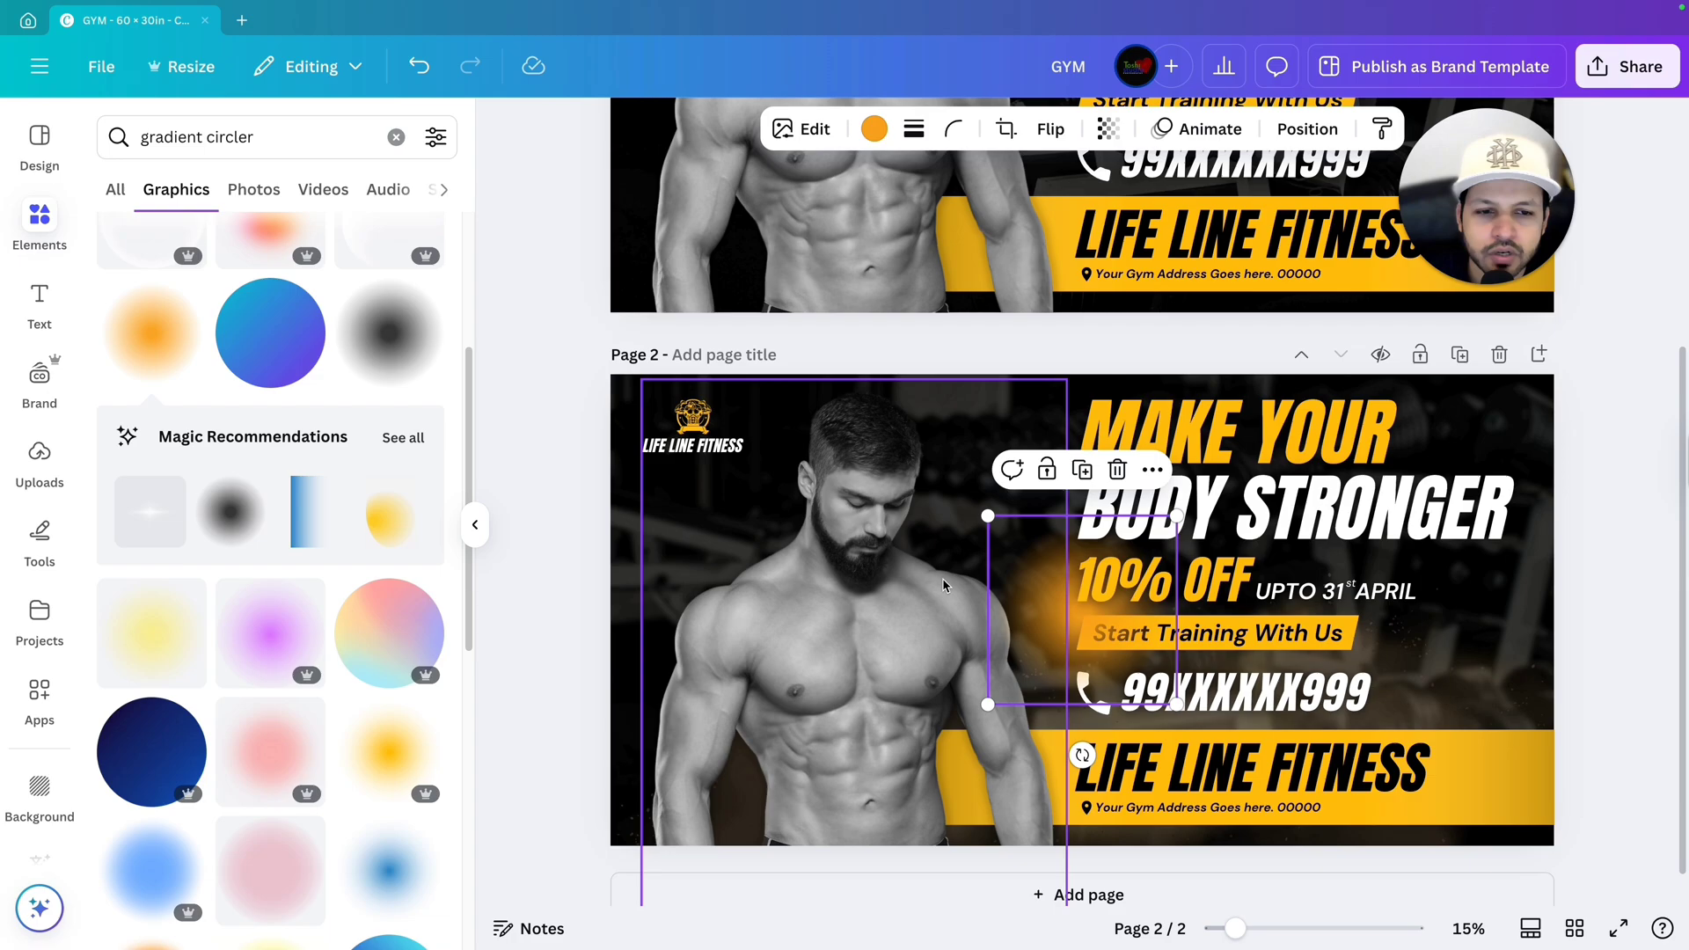
pyautogui.moveTo(1015, 570); pyautogui.dragTo(809, 538)
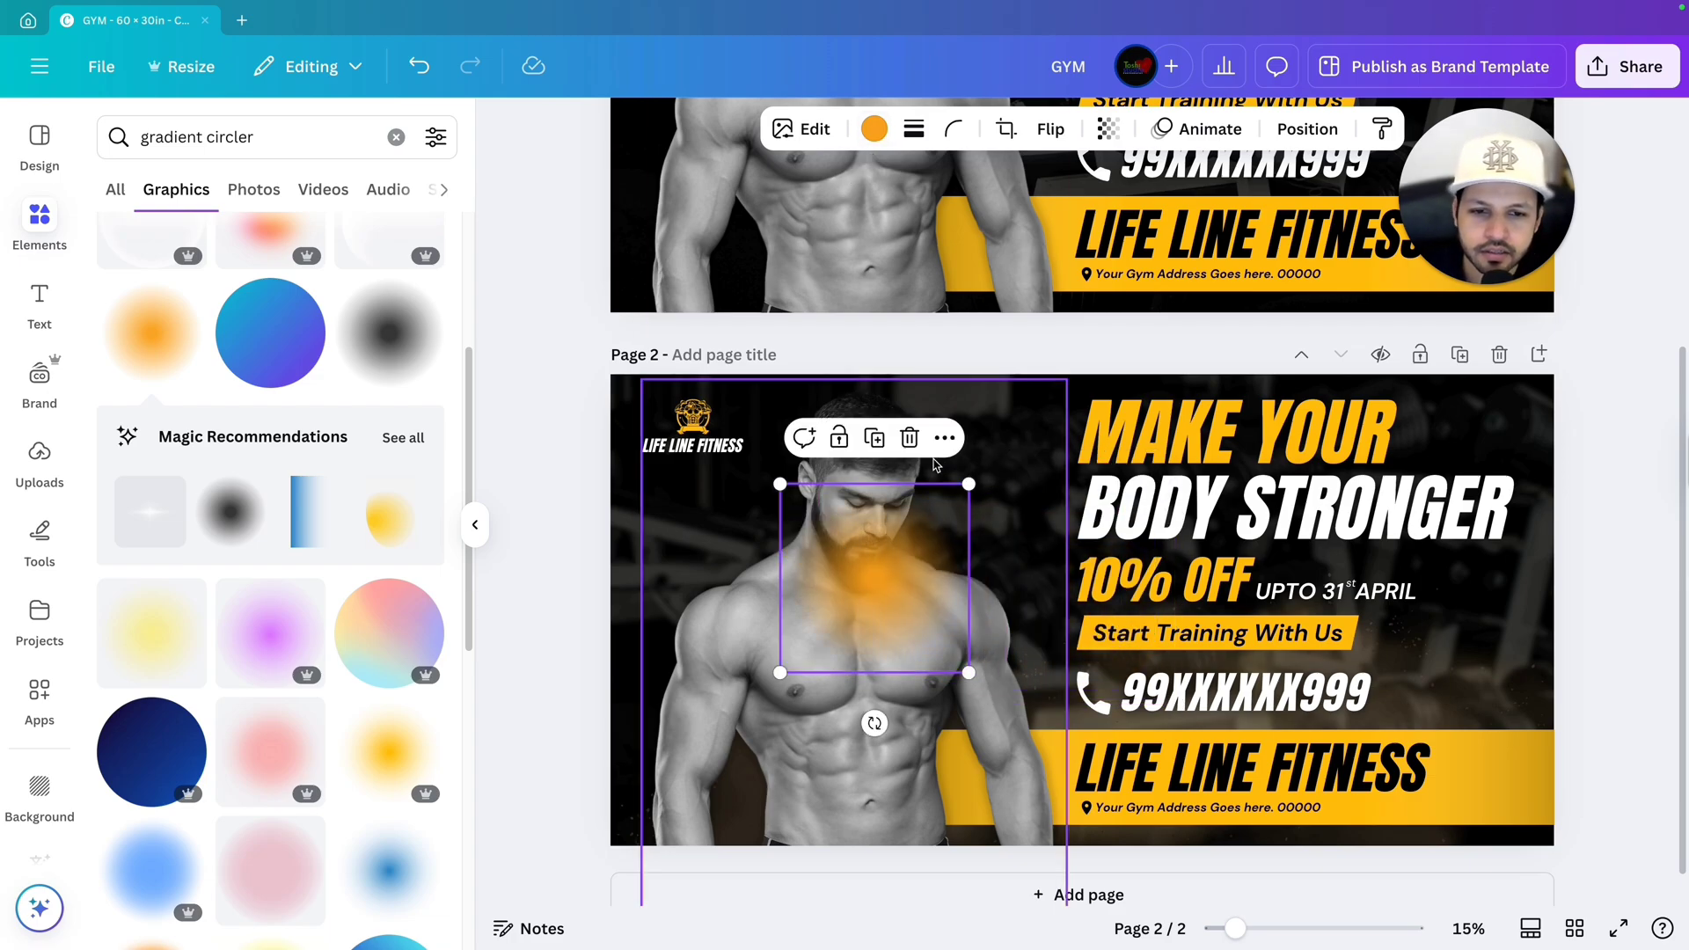
# Step: Recolour the gradient circle to the yellow document colour, enlarge it, and place it top-left
pyautogui.click(881, 133)
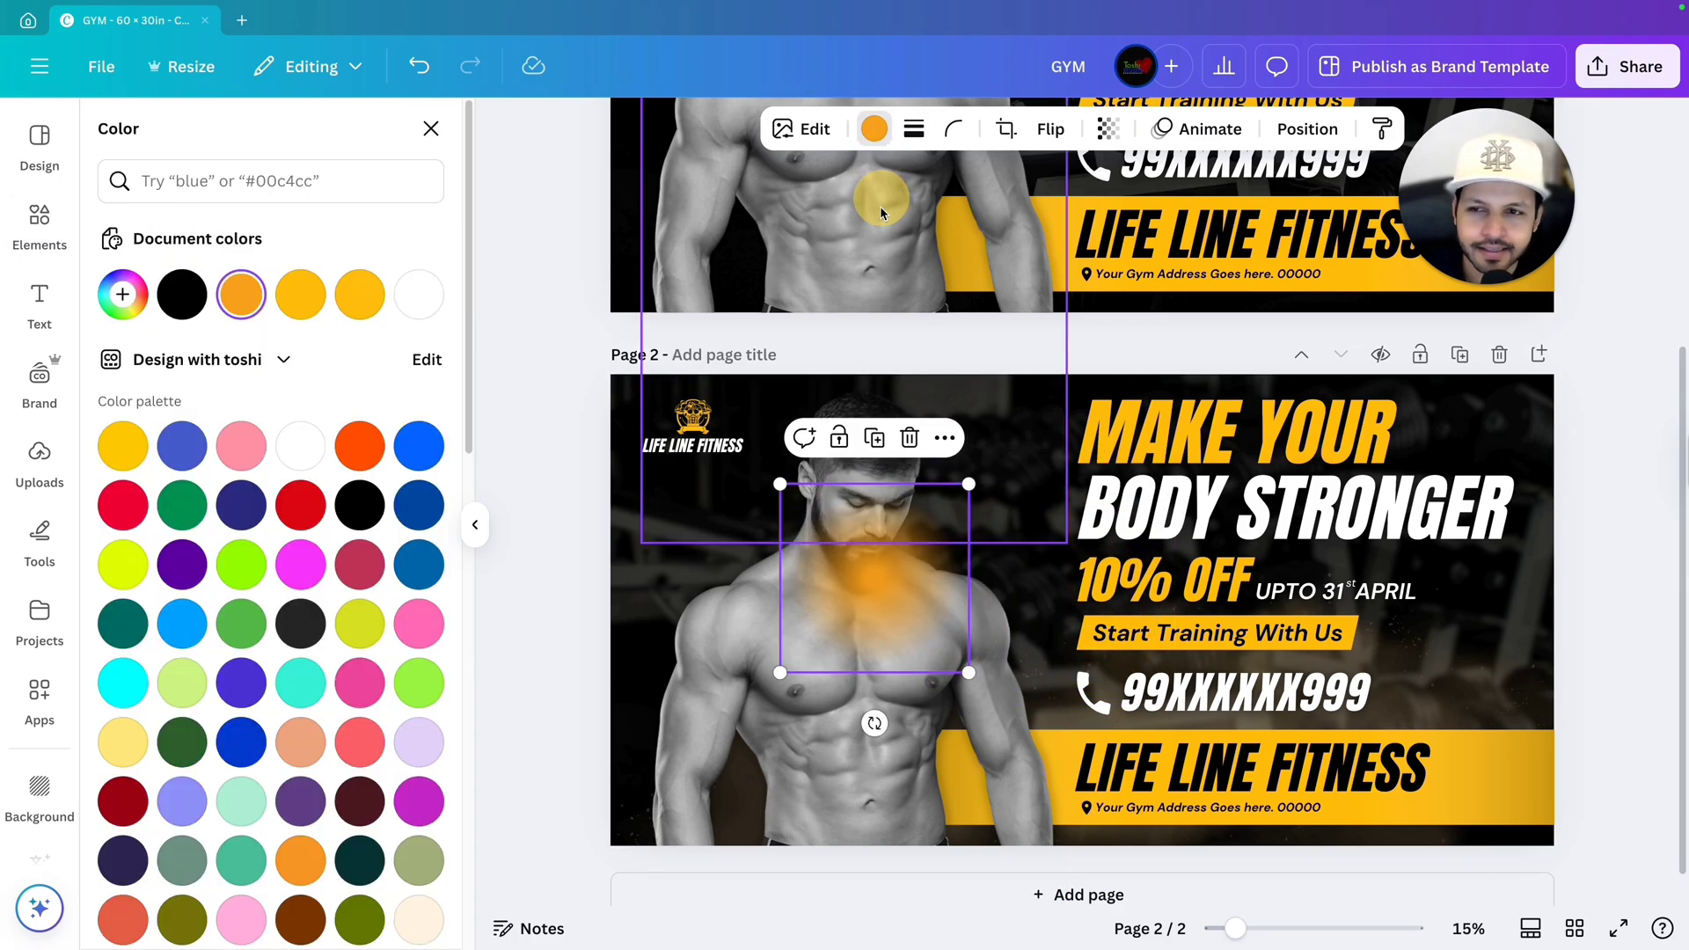
pyautogui.click(300, 294)
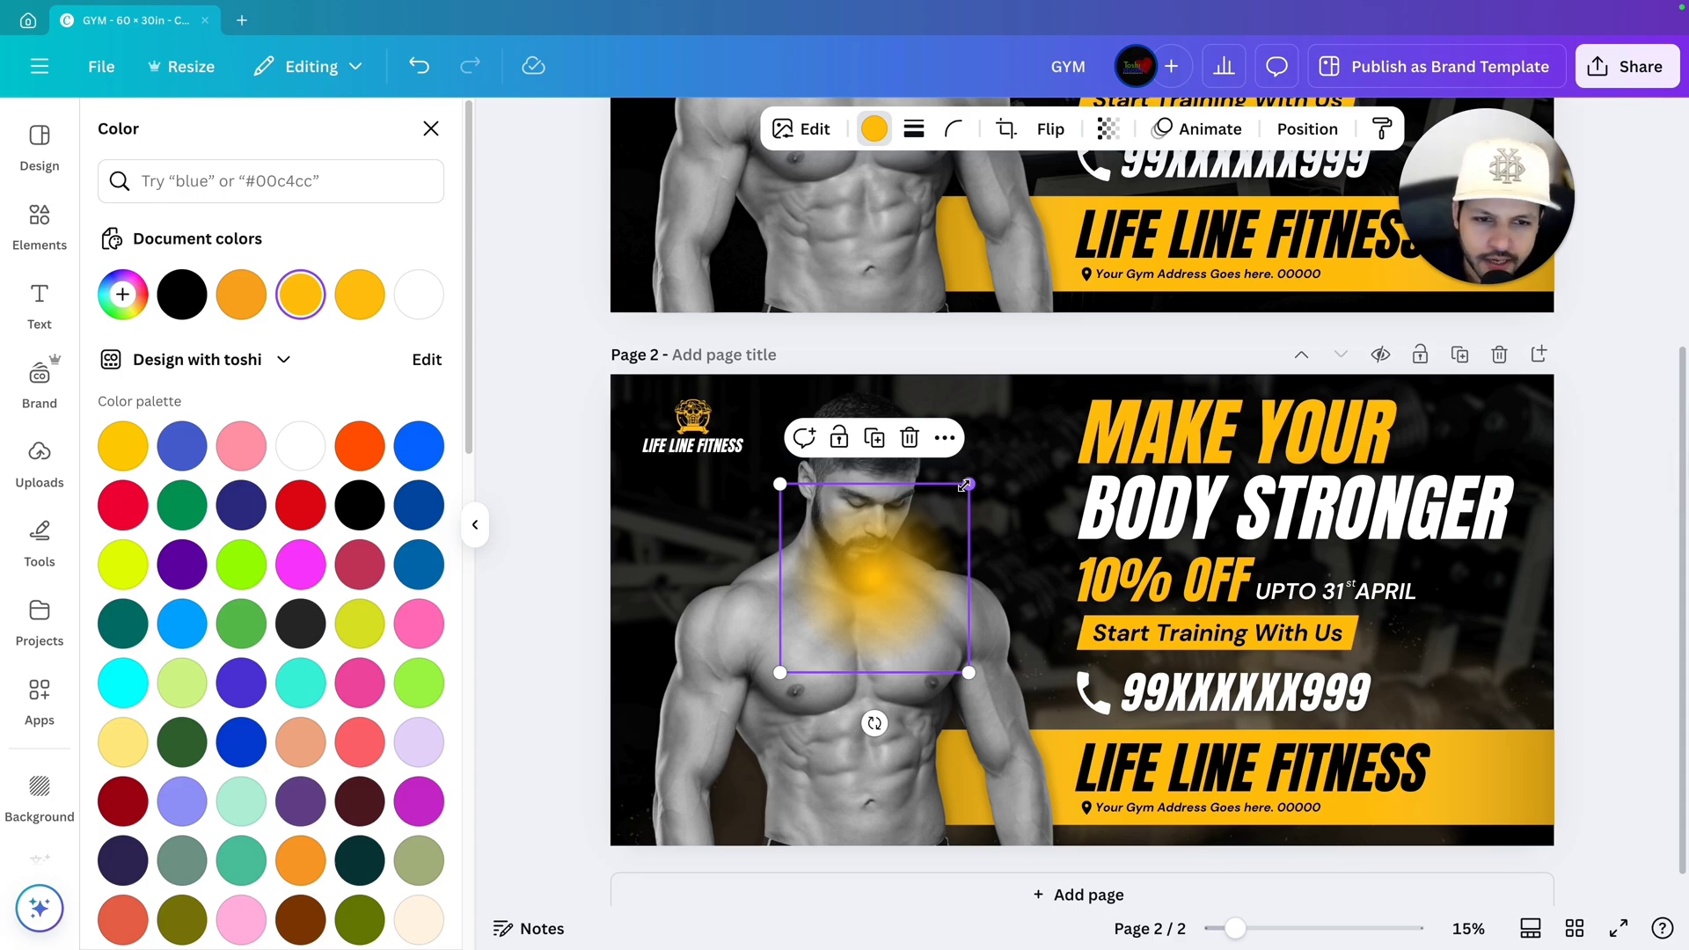
pyautogui.moveTo(966, 485); pyautogui.dragTo(1093, 361)
pyautogui.moveTo(1046, 567); pyautogui.dragTo(730, 480)
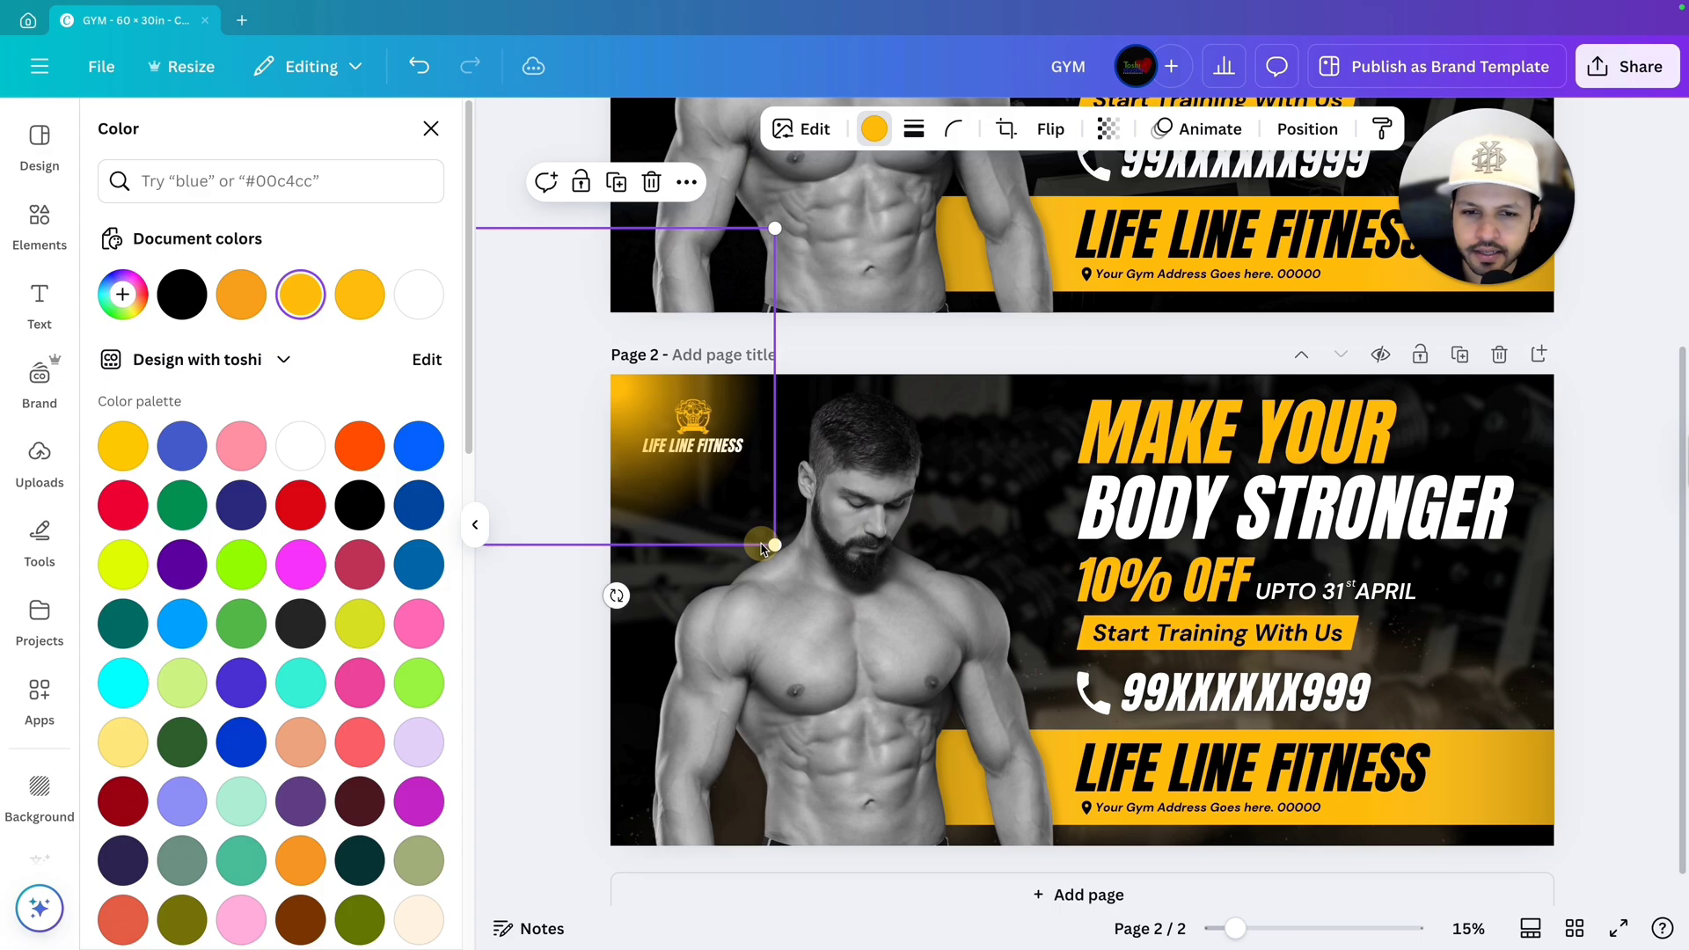
pyautogui.moveTo(773, 545); pyautogui.dragTo(747, 502)
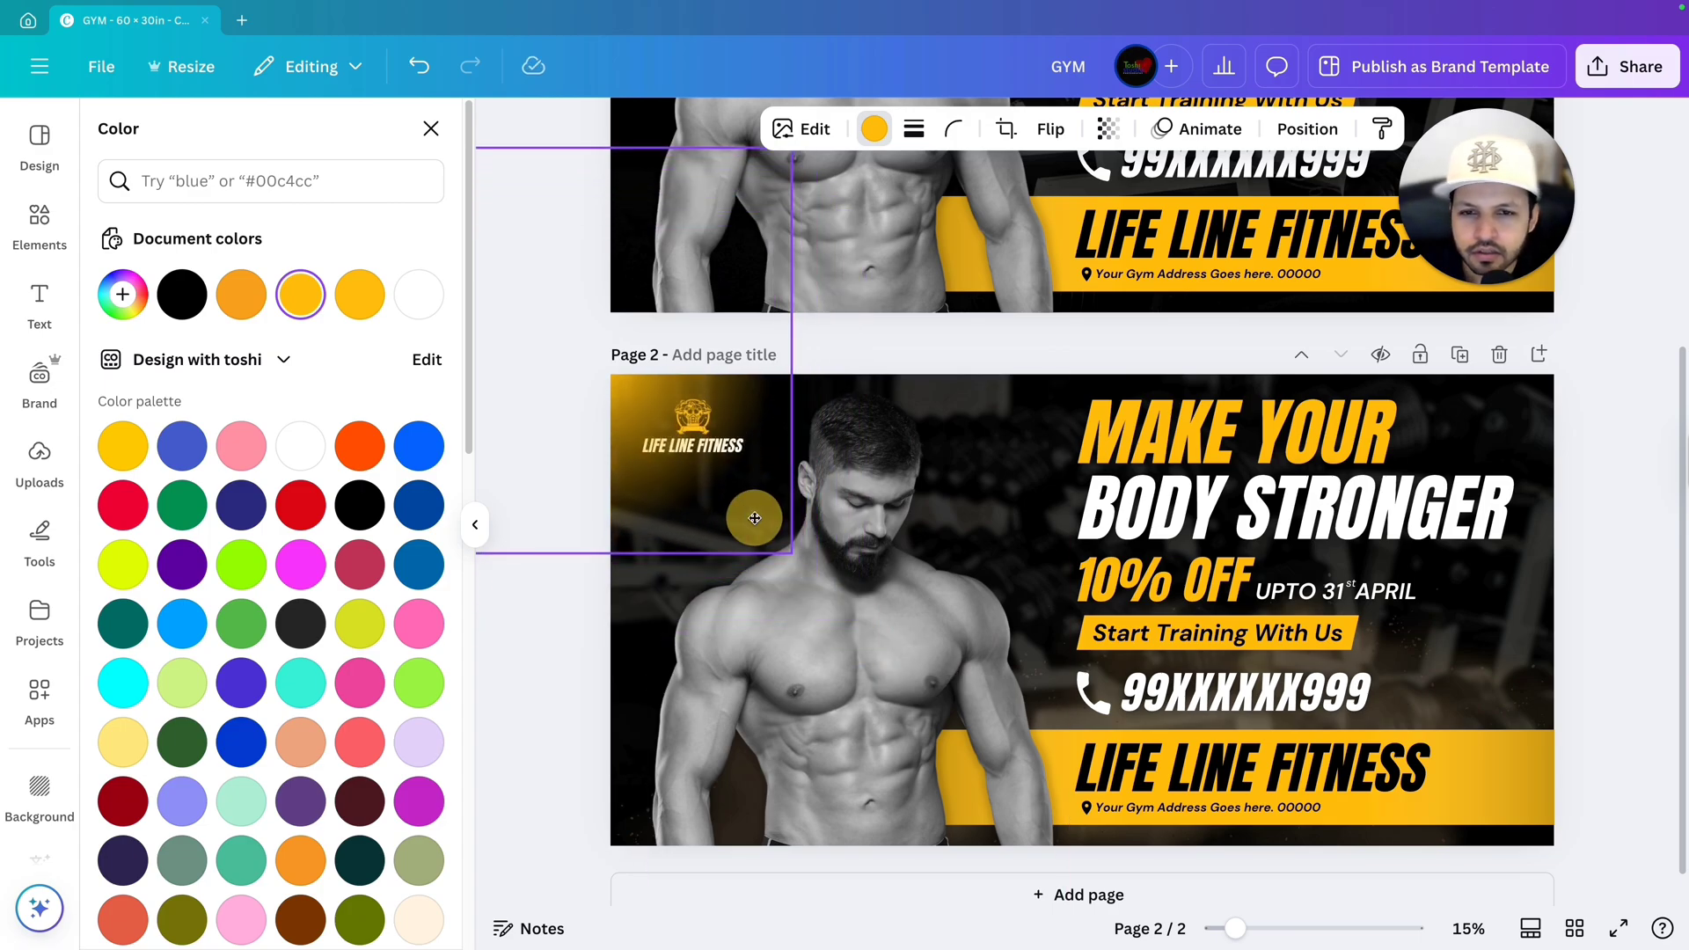
# Step: Send the gradient glow behind everything else on page 2
pyautogui.click(1307, 128)
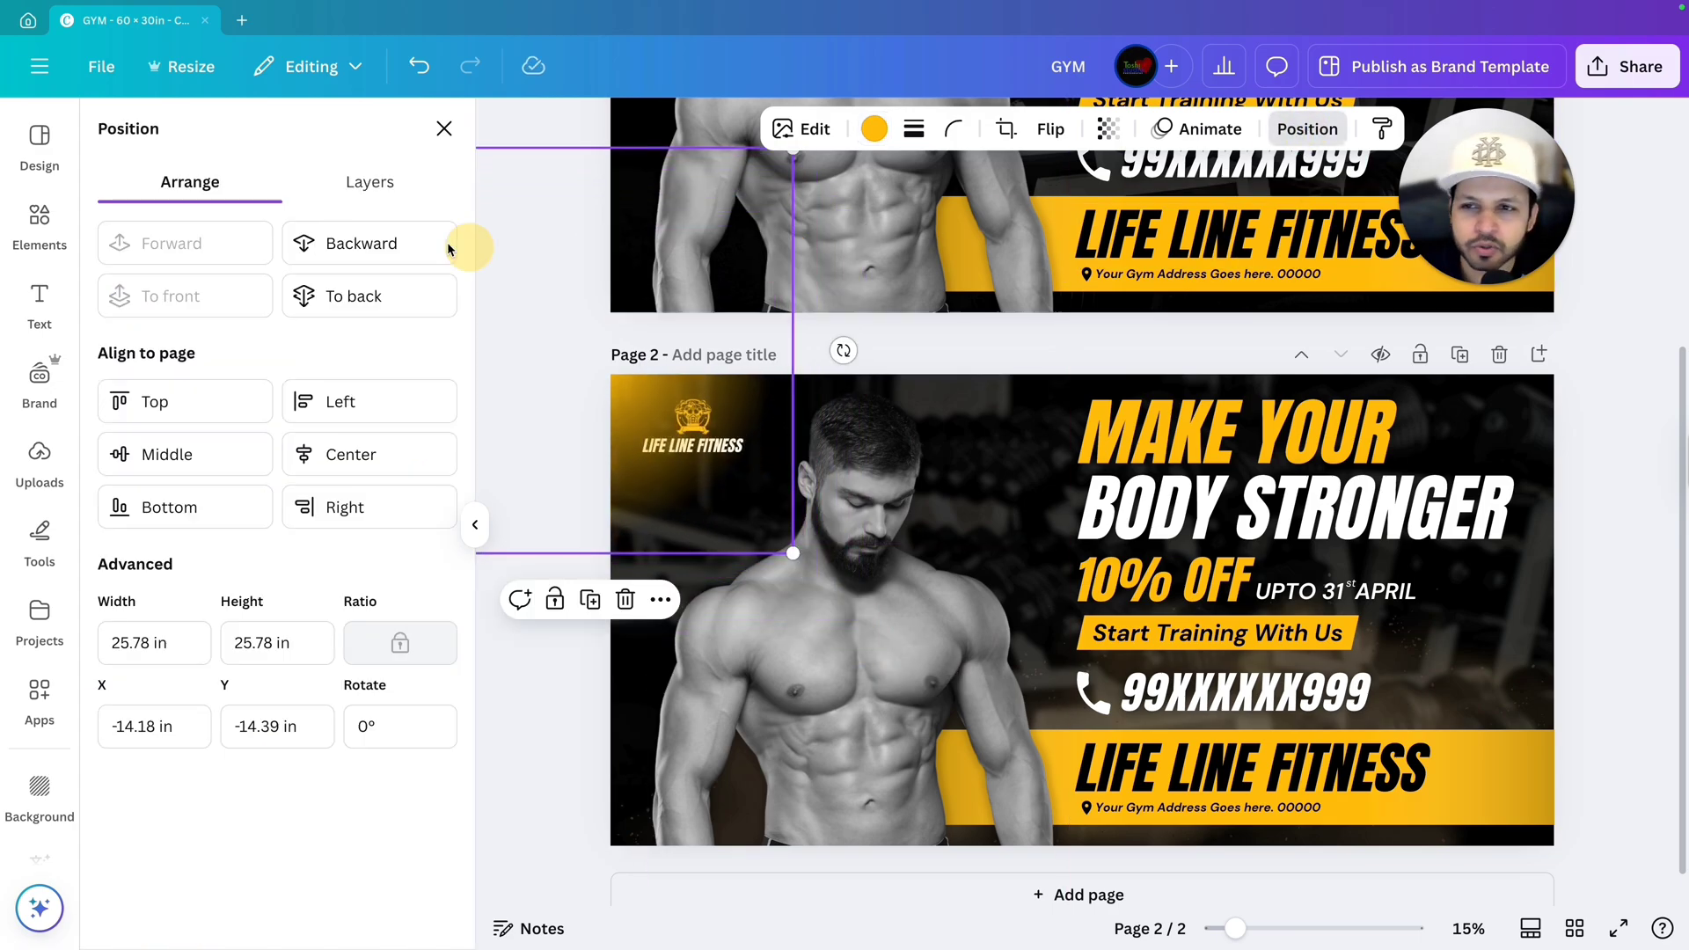
pyautogui.click(353, 247)
pyautogui.click(352, 245)
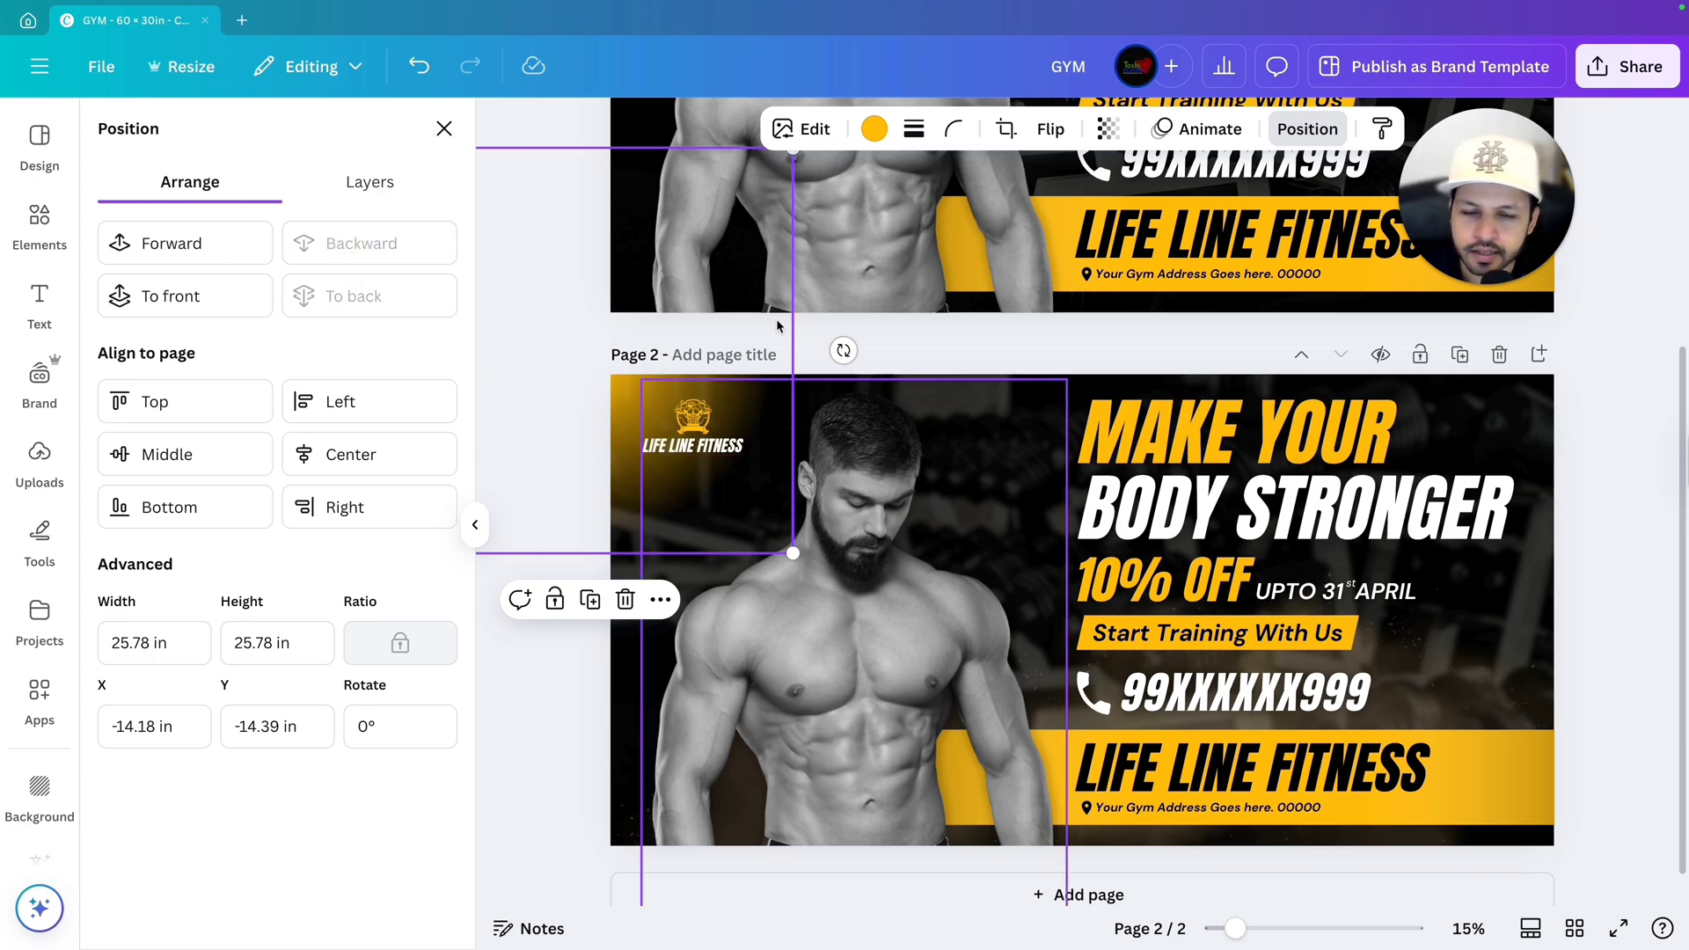
# Step: Fade the corner glow to a transparency of 65
pyautogui.click(1106, 132)
pyautogui.moveTo(1167, 219)
pyautogui.mouseDown()
pyautogui.moveTo(1126, 220)
pyautogui.moveTo(1176, 220)
pyautogui.mouseUp()
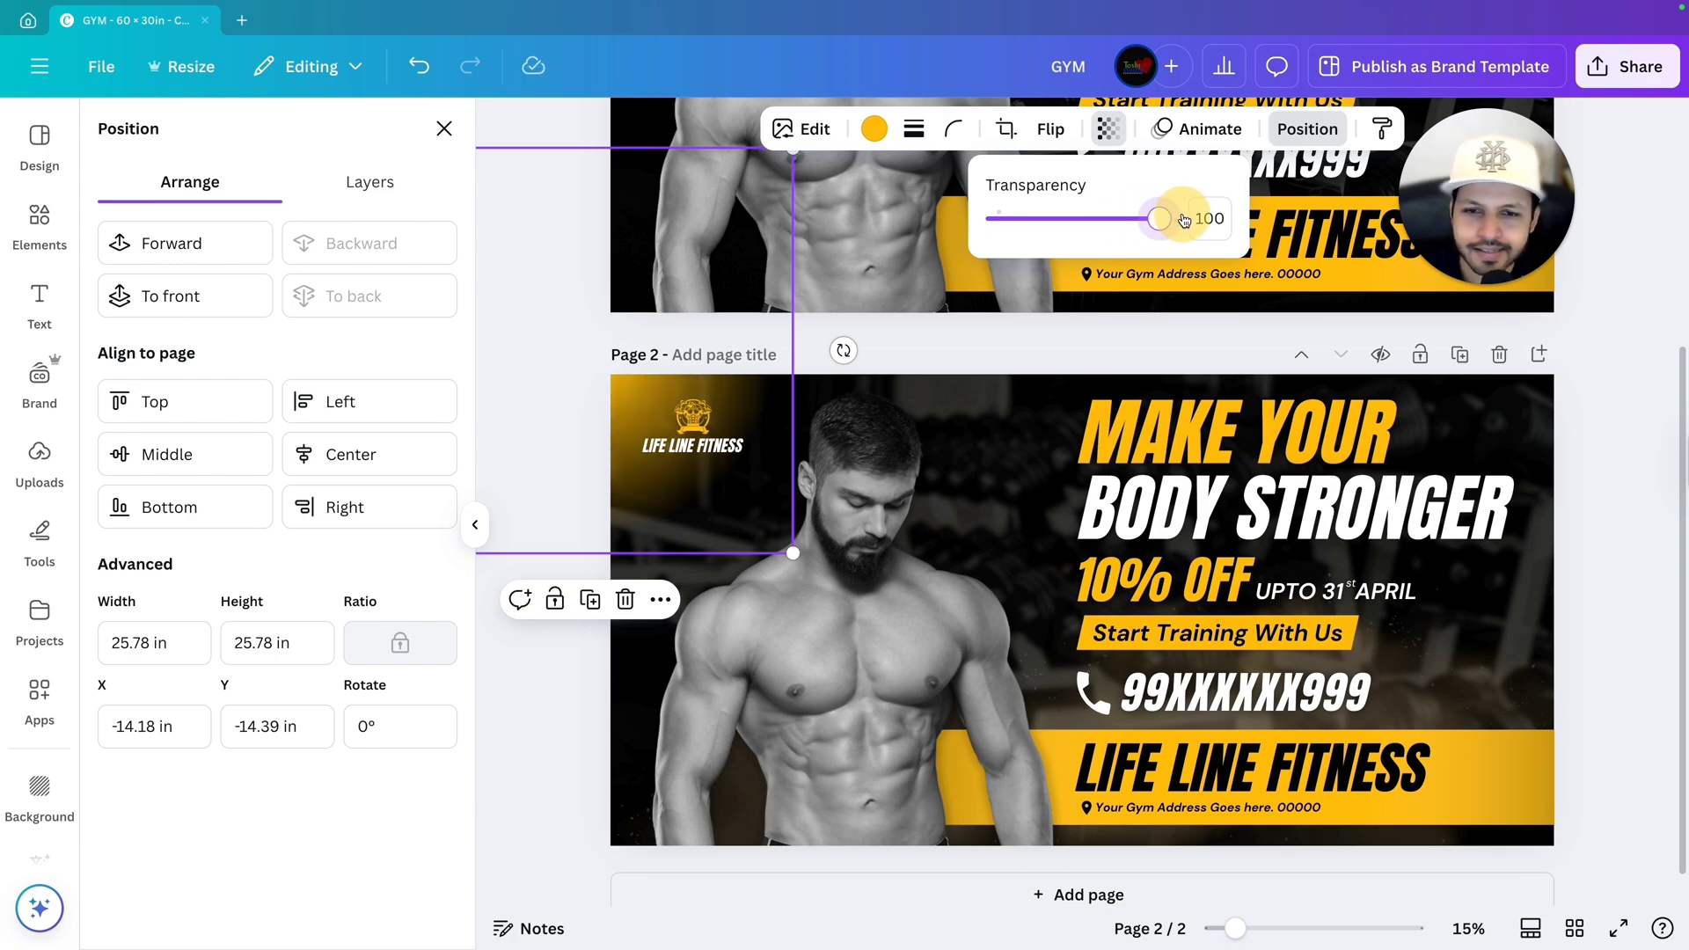
pyautogui.scroll(5, 535, 444)
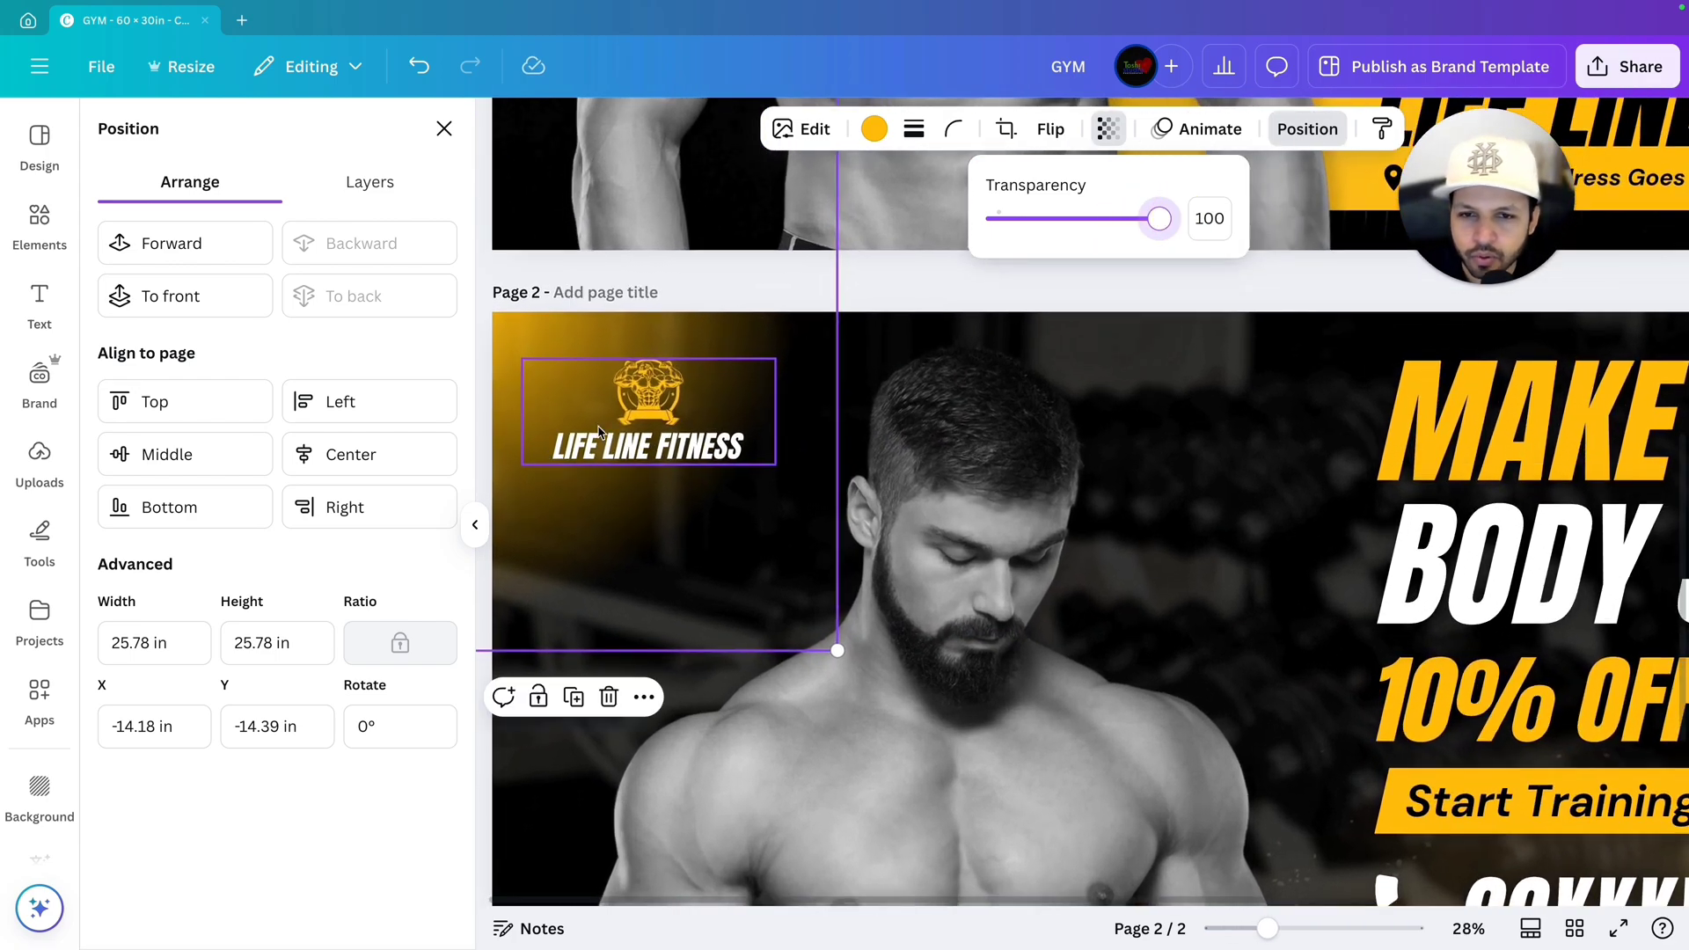
pyautogui.moveTo(1148, 229); pyautogui.dragTo(1111, 230)
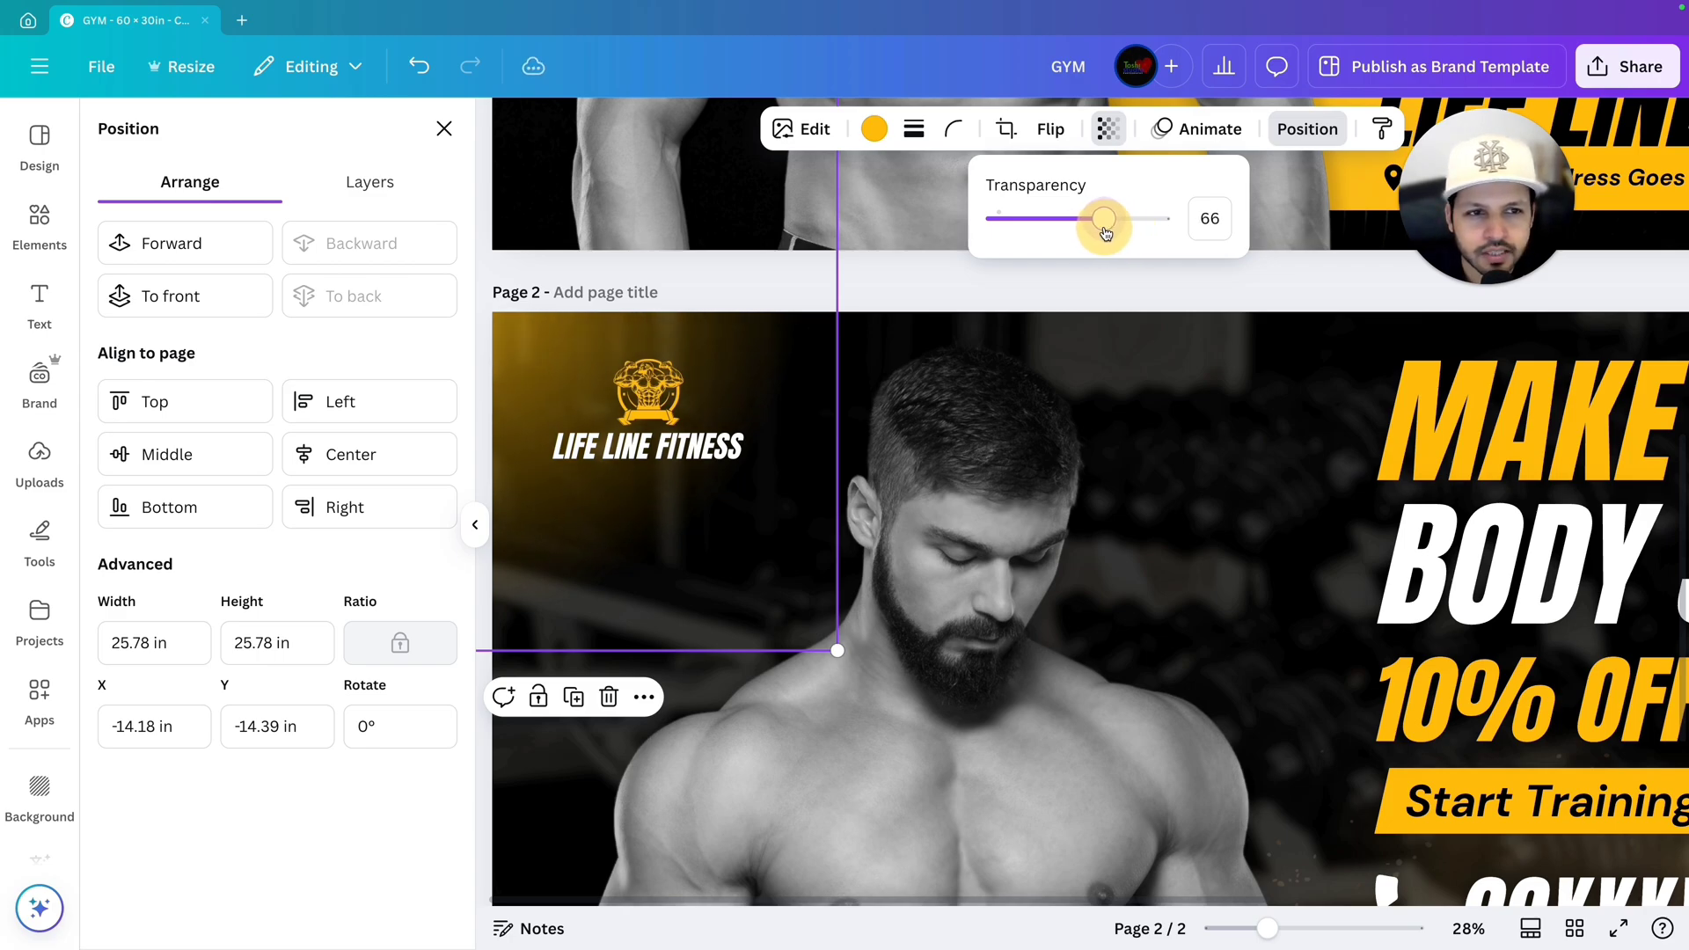
pyautogui.scroll(-5, 1056, 429)
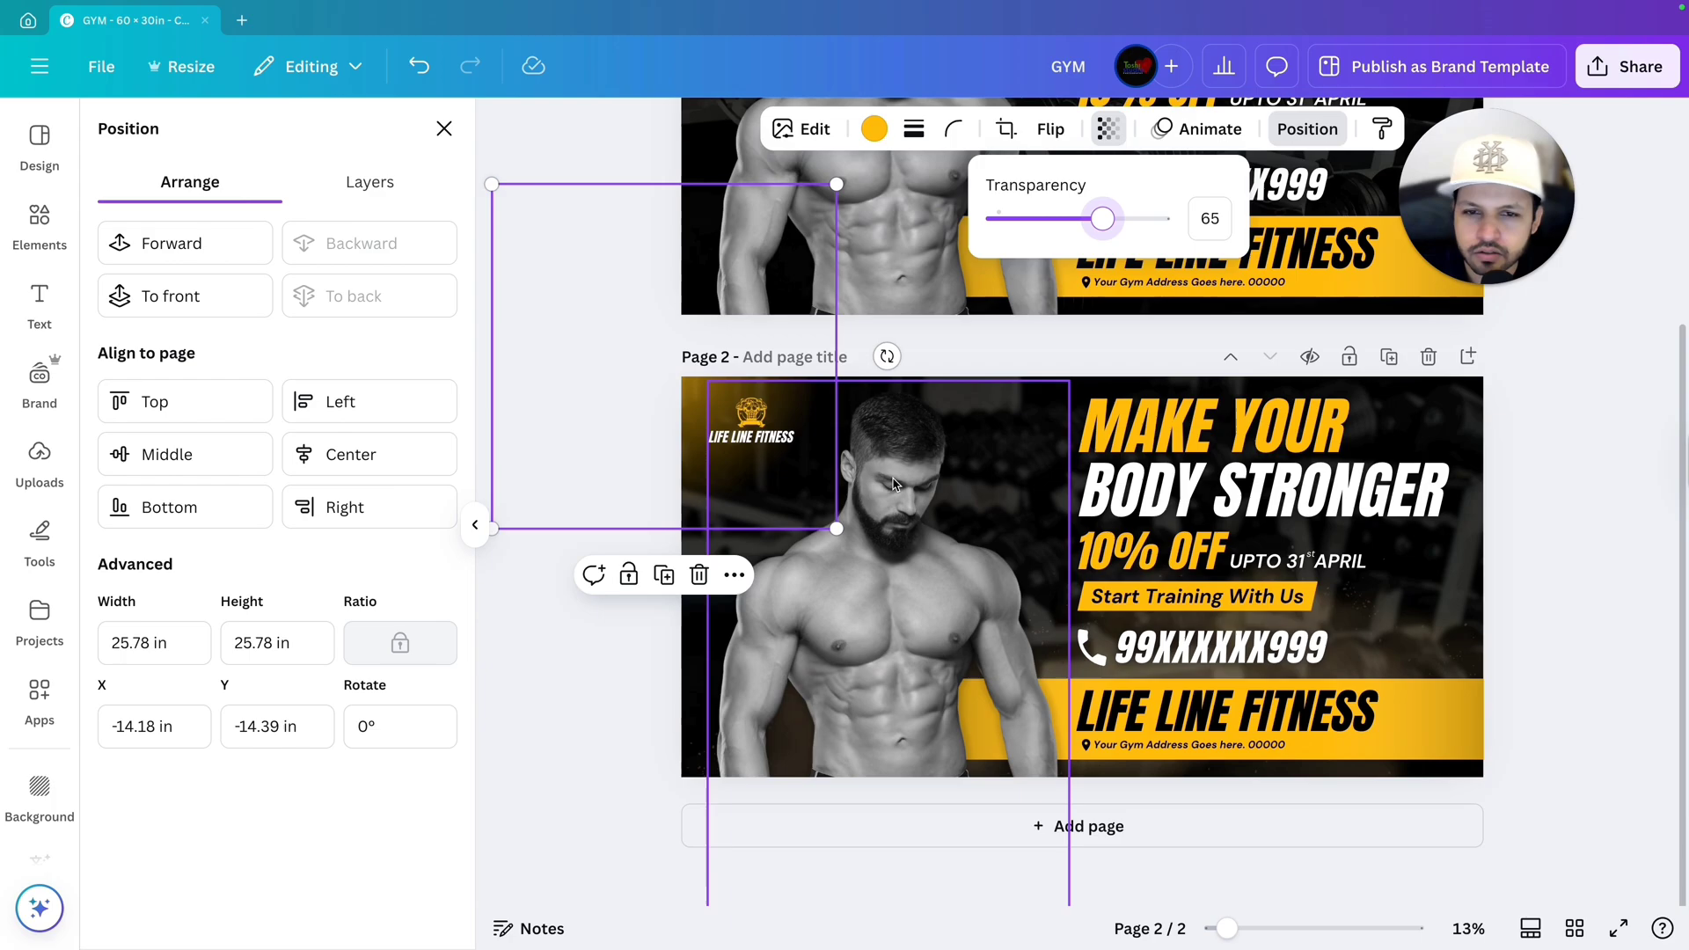
pyautogui.click(603, 610)
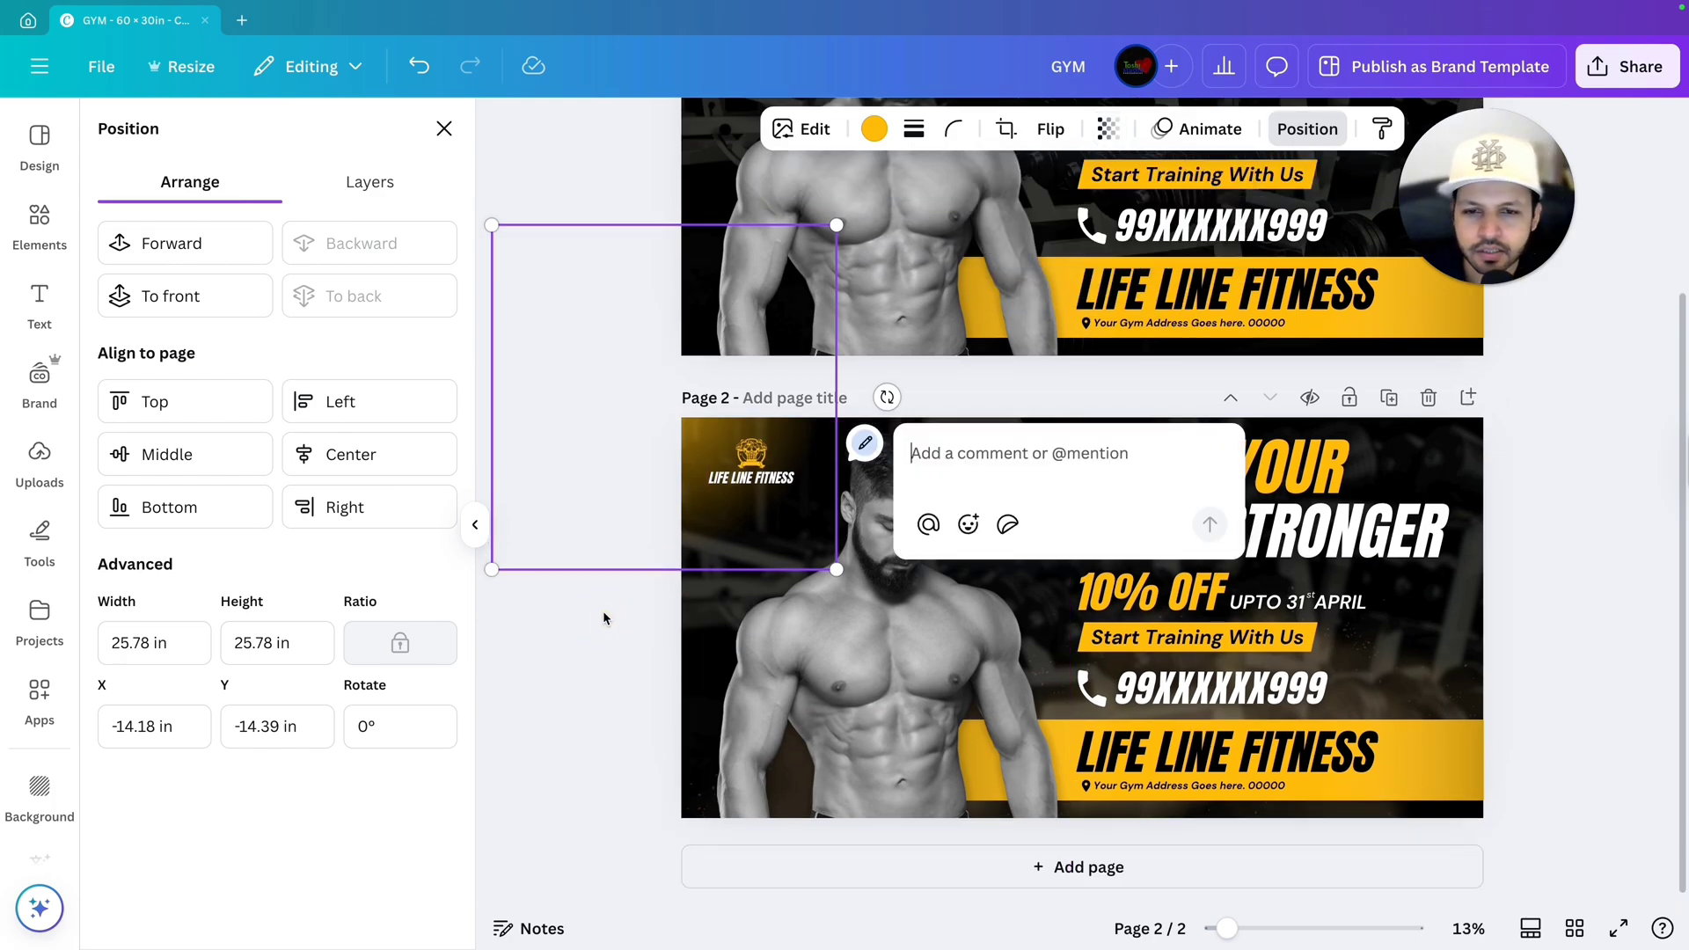
pyautogui.click(700, 494)
# Step: Copy the gradient glow and place the copy partly off page 2's bottom-right corner
pyautogui.click(680, 476)
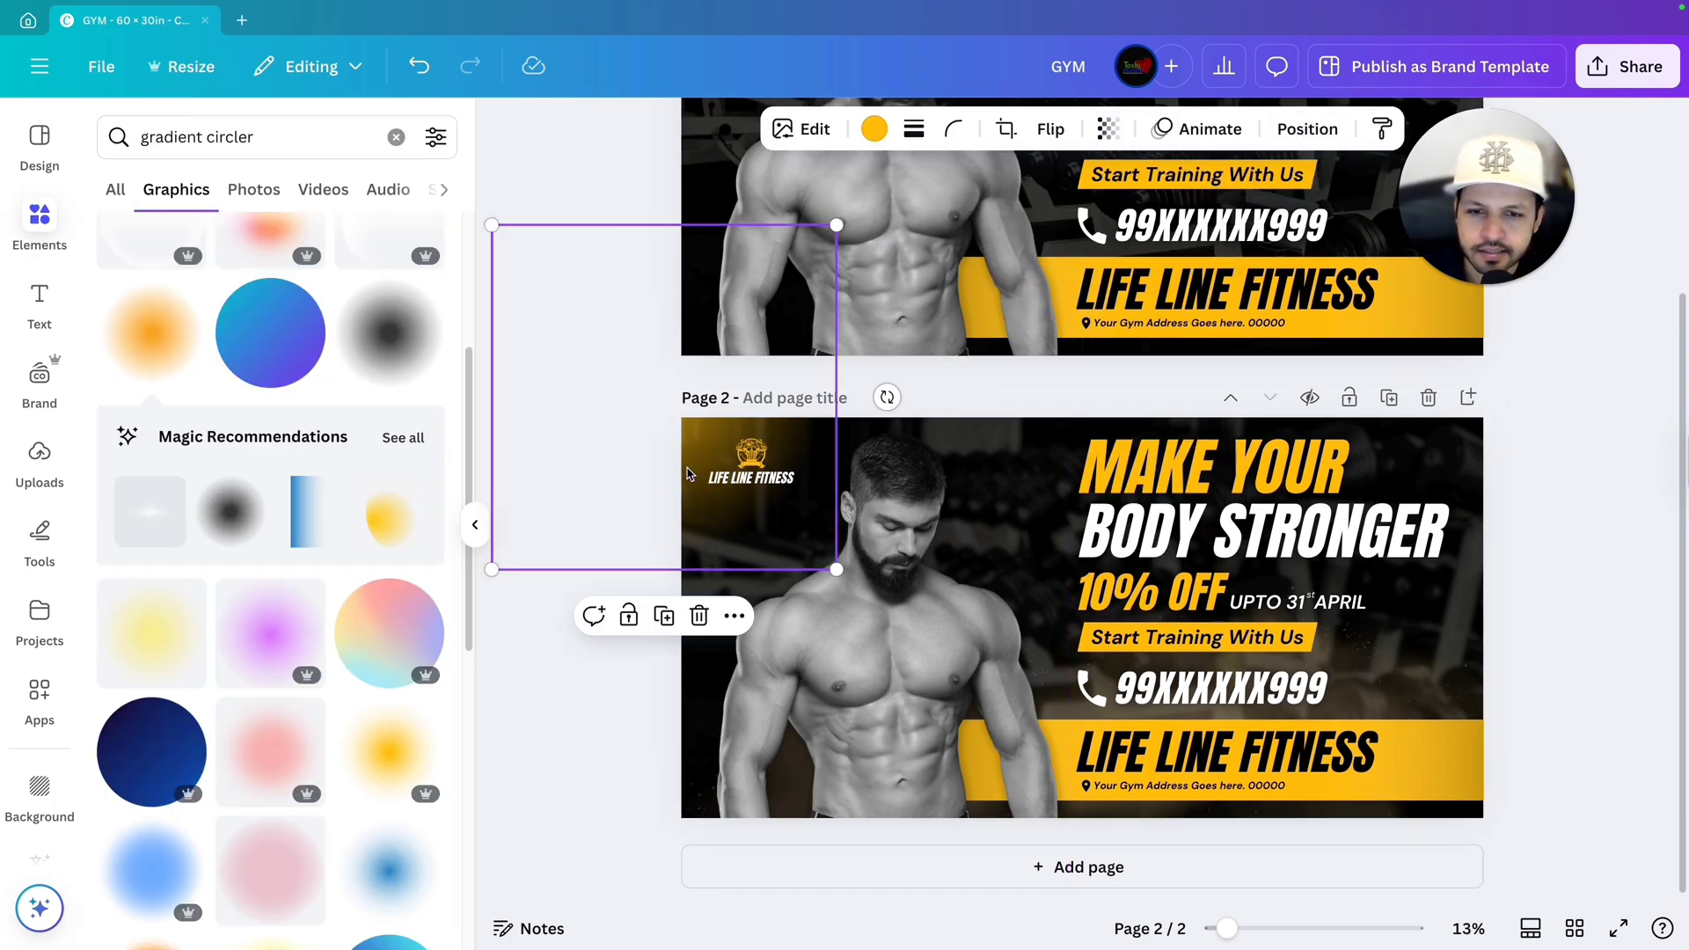
pyautogui.moveTo(686, 474); pyautogui.dragTo(689, 475)
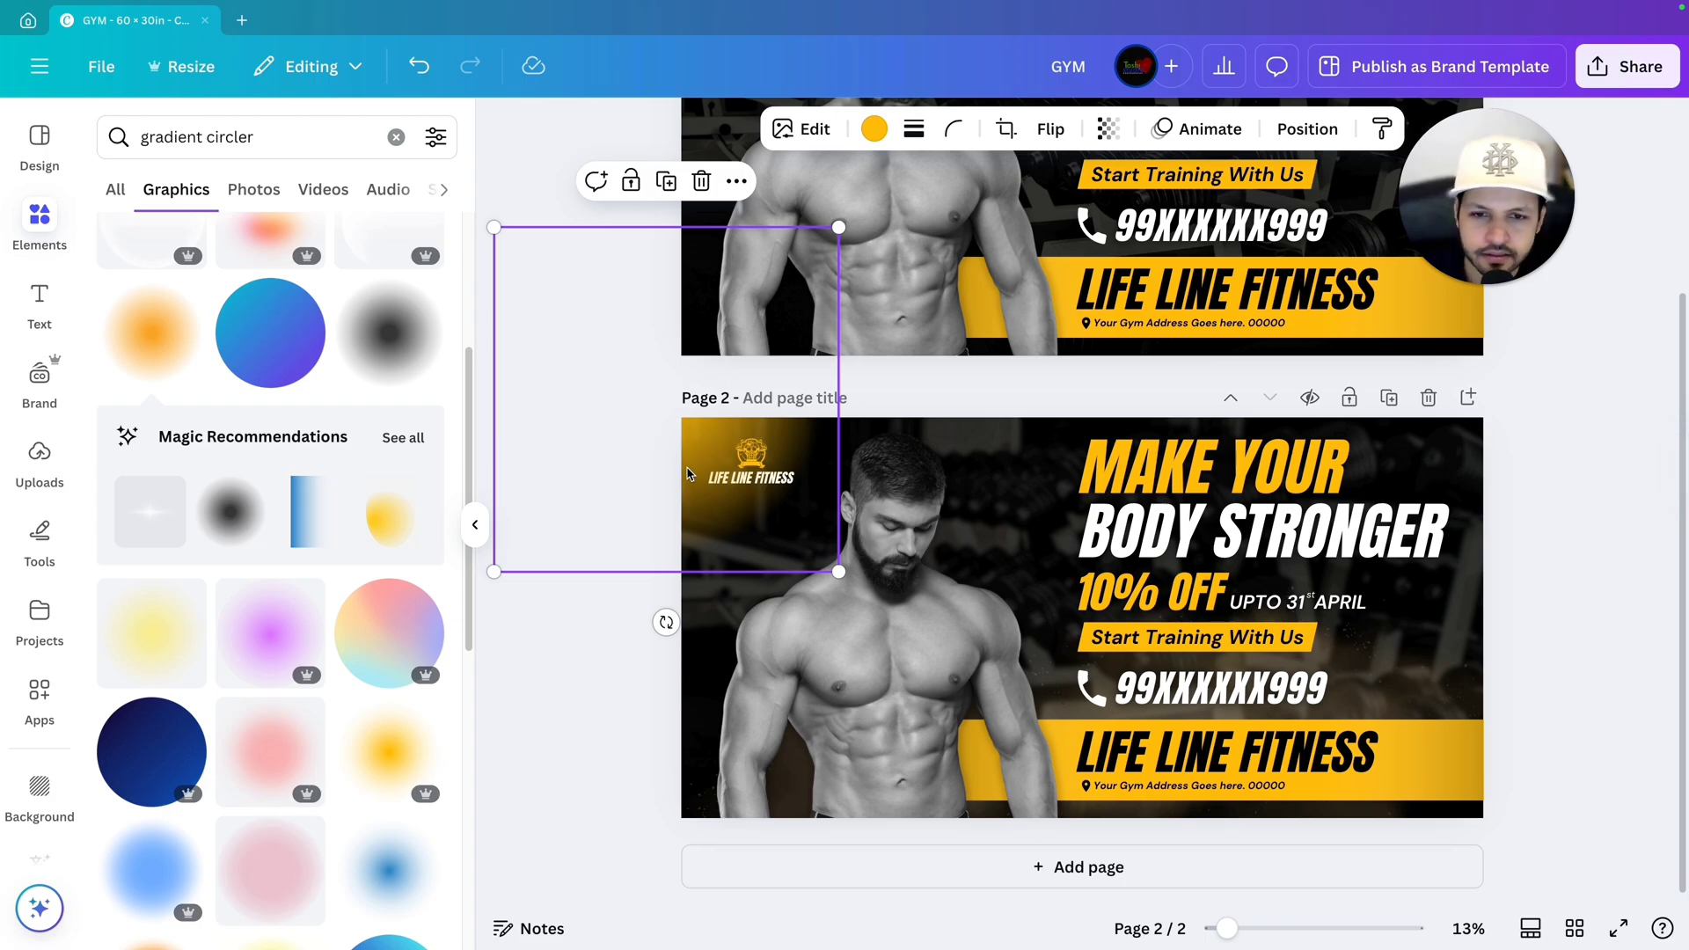
pyautogui.moveTo(689, 476); pyautogui.dragTo(1485, 810)
pyautogui.scroll(5, 1485, 811)
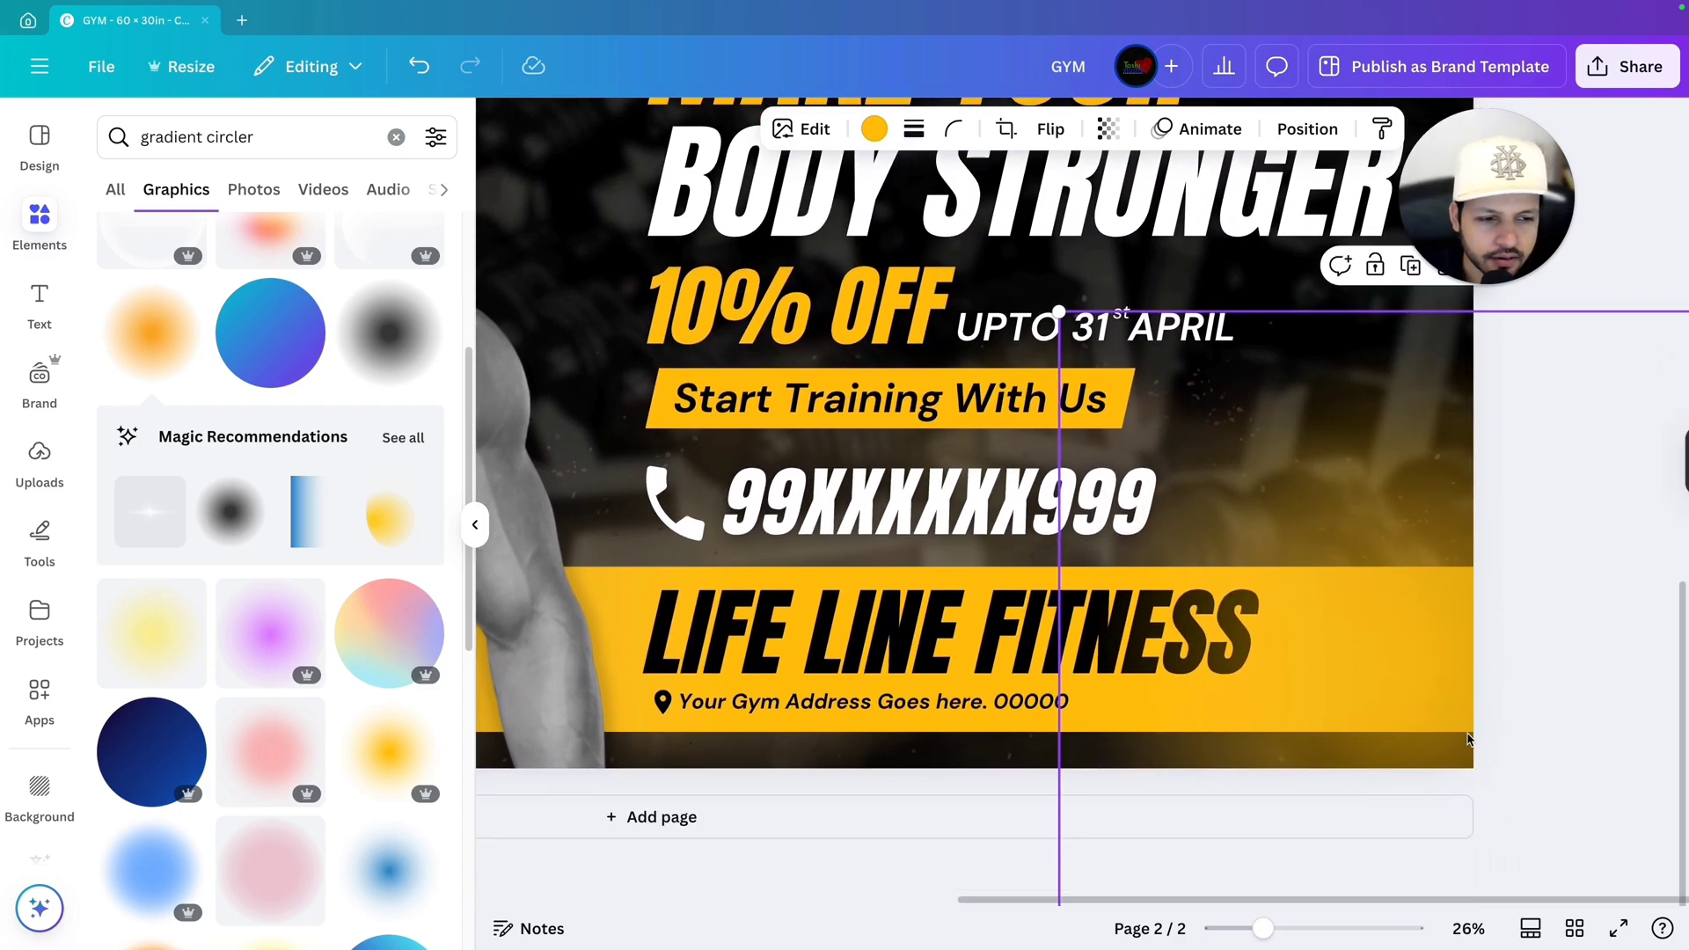
pyautogui.moveTo(1468, 739); pyautogui.dragTo(1503, 776)
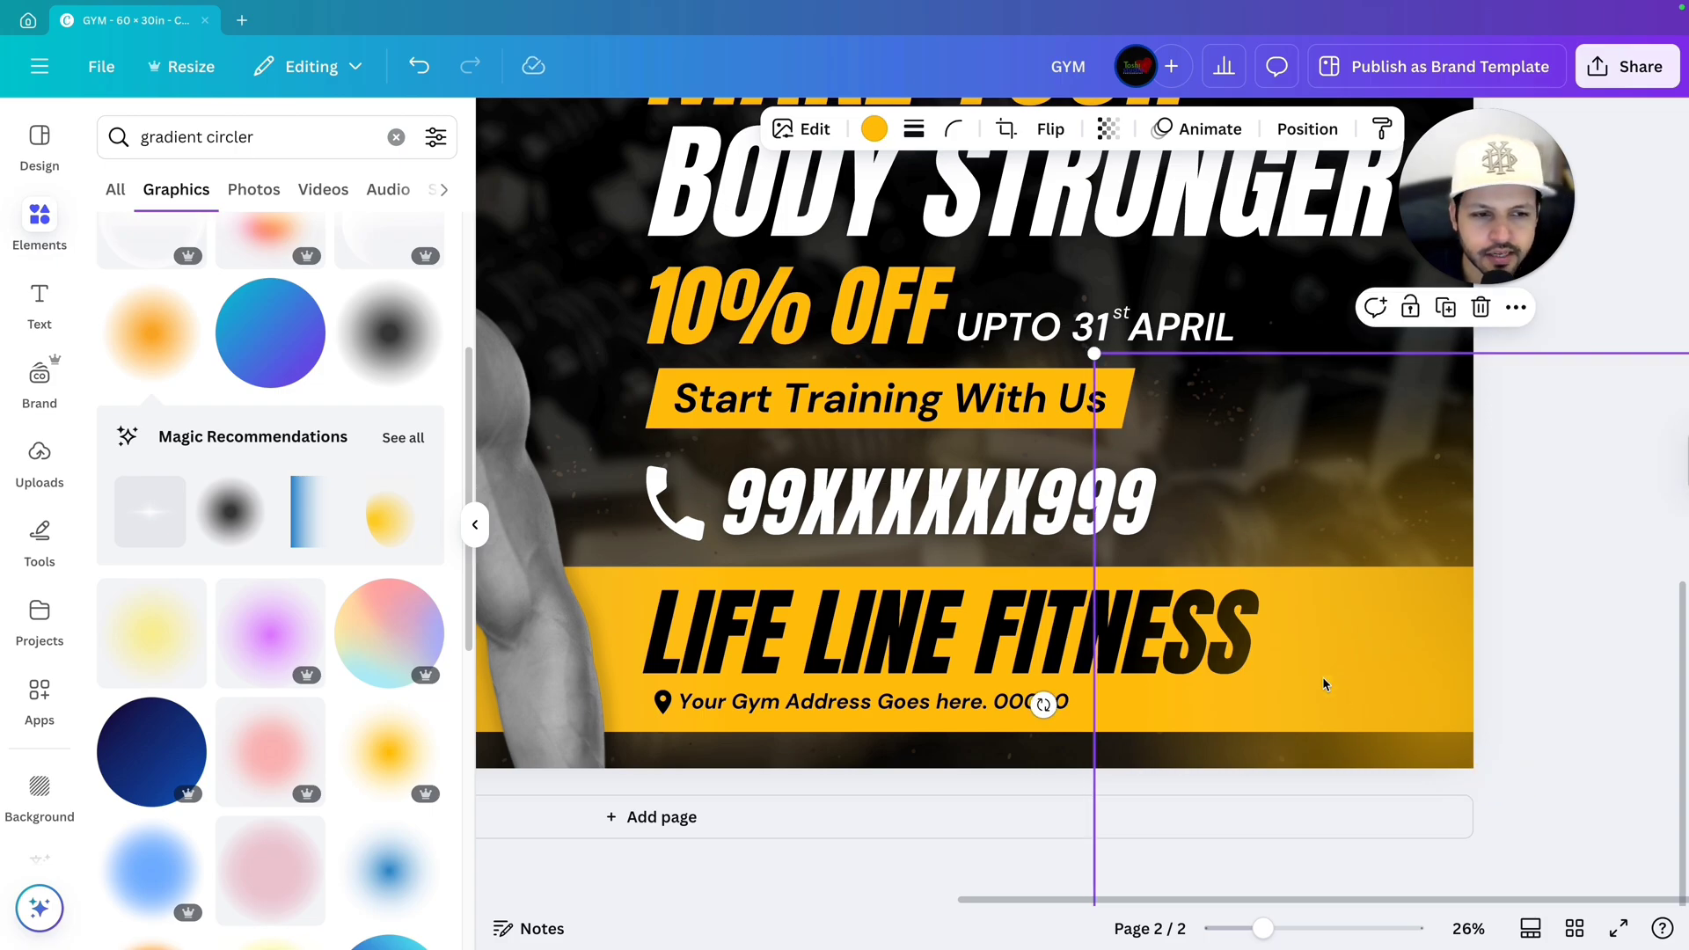
pyautogui.scroll(-5, 1322, 677)
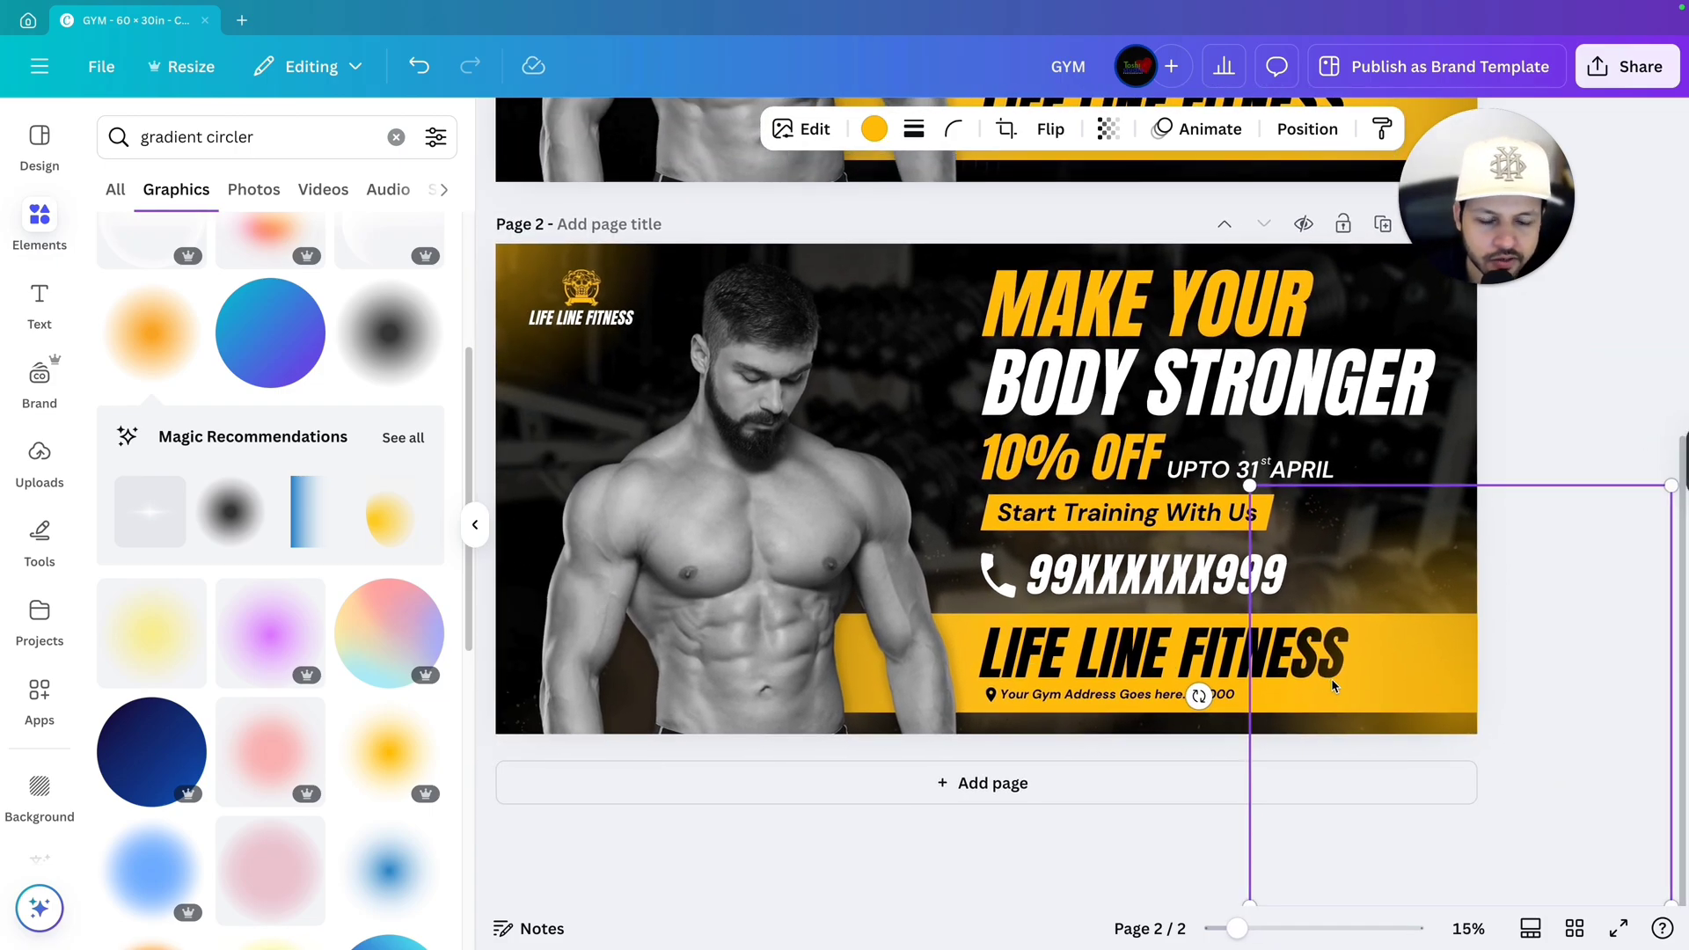
pyautogui.scroll(6, 1330, 677)
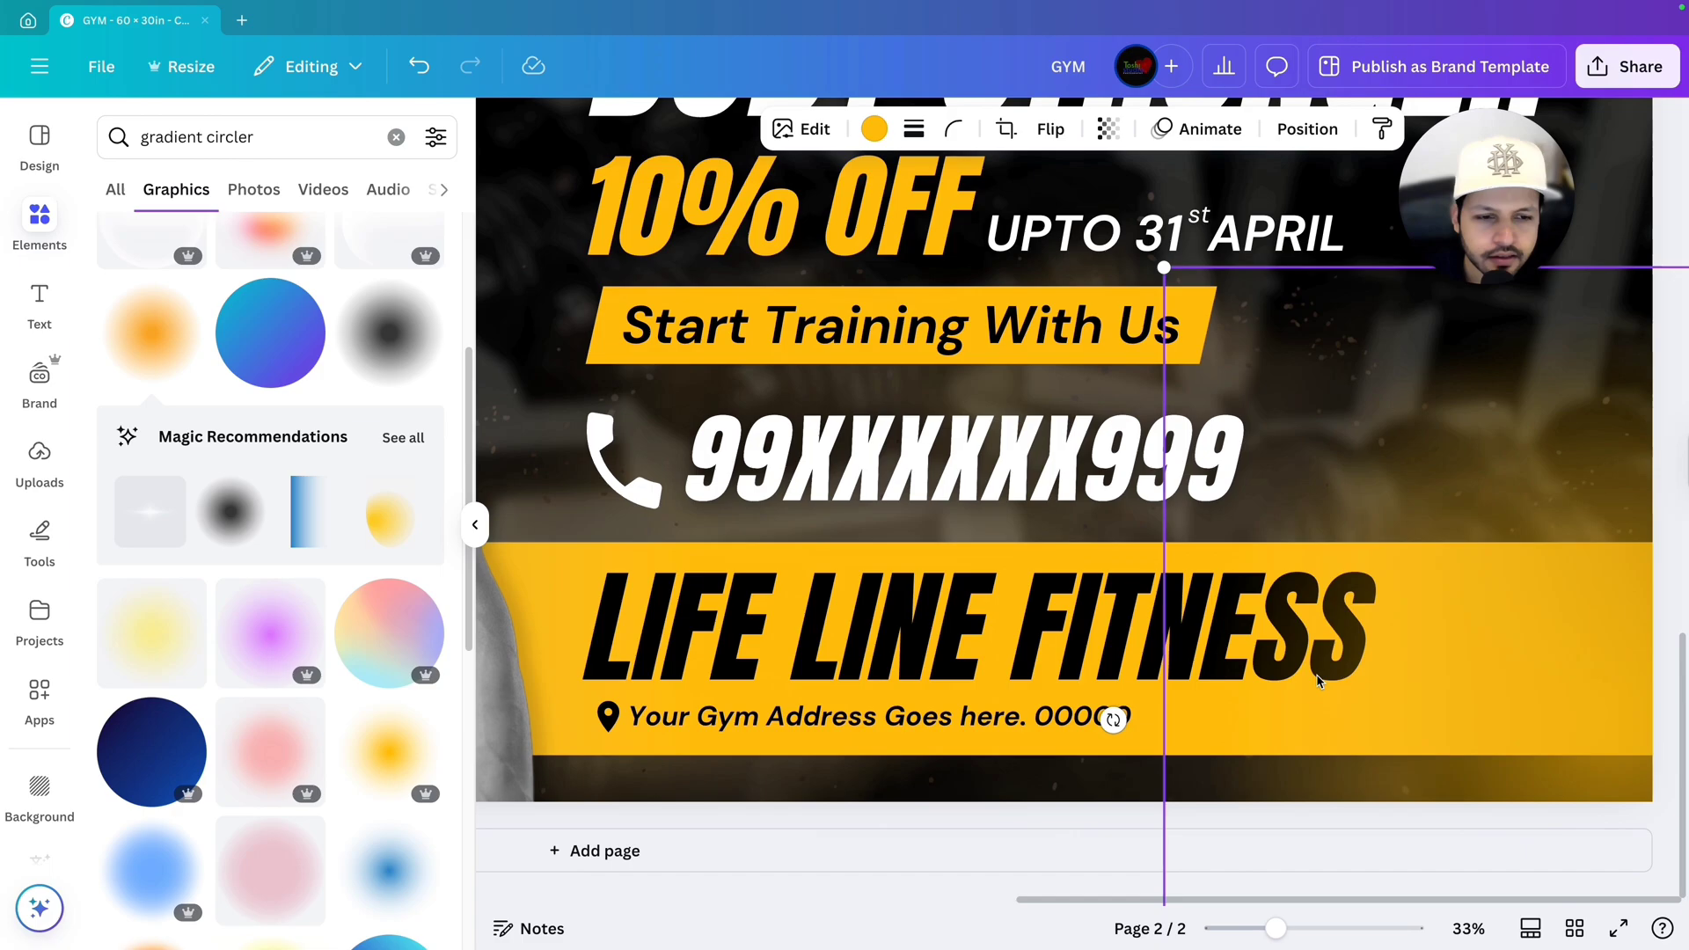
pyautogui.scroll(-4, 1282, 650)
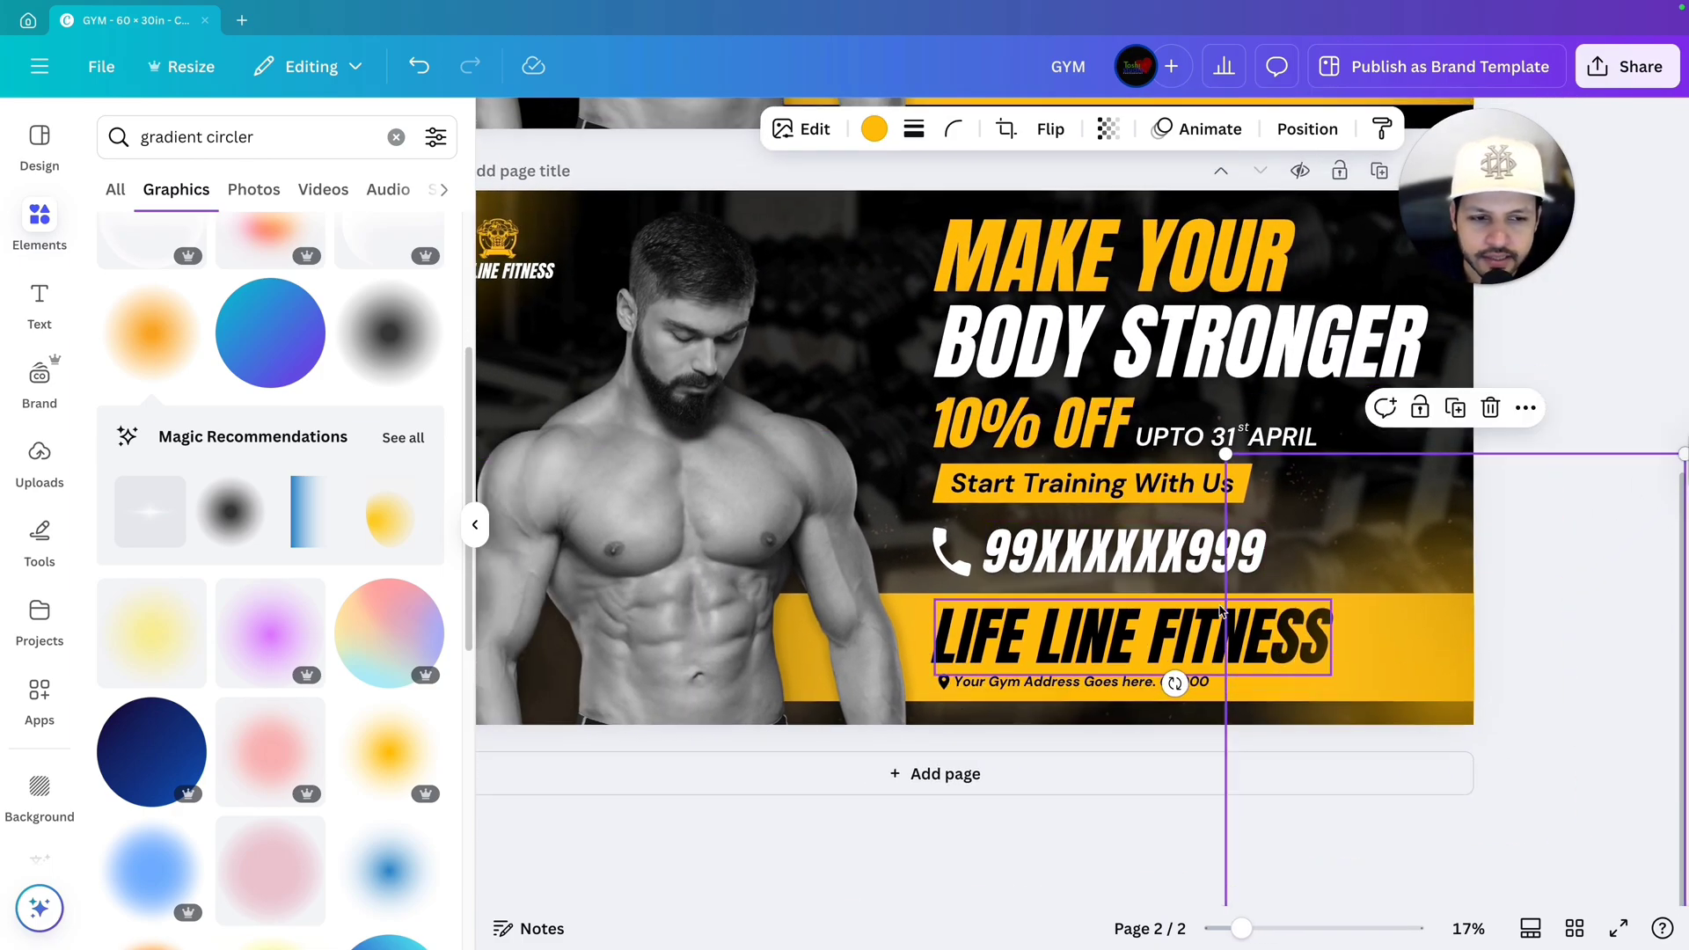
pyautogui.scroll(-3, 1298, 428)
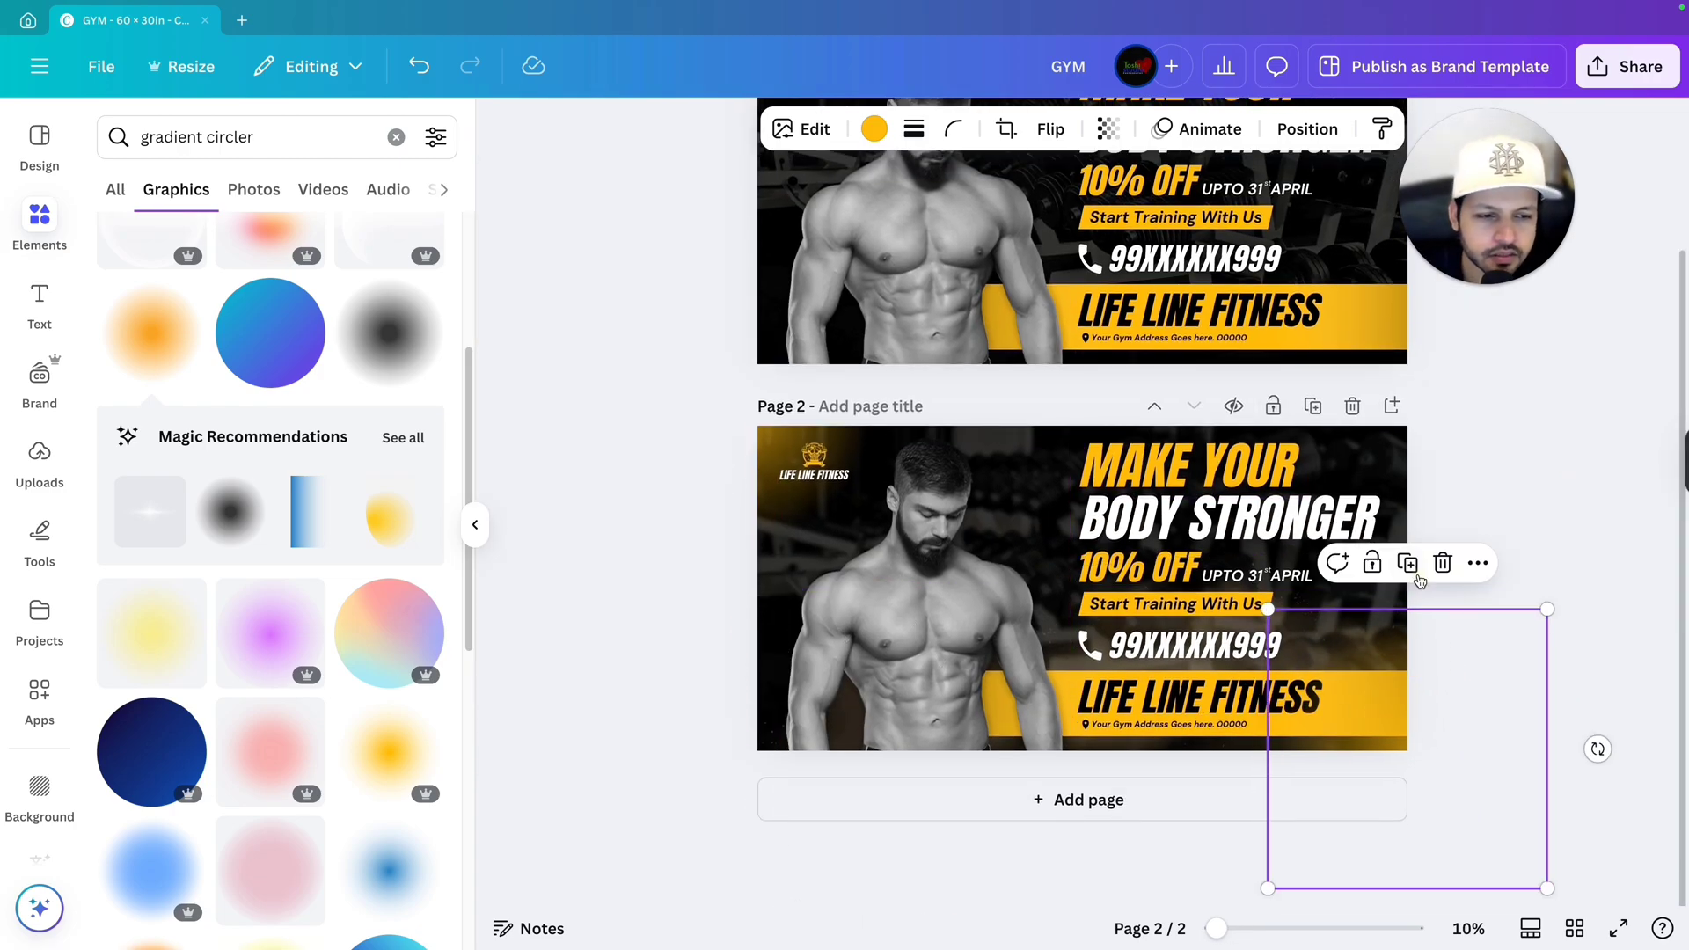
pyautogui.click(1443, 494)
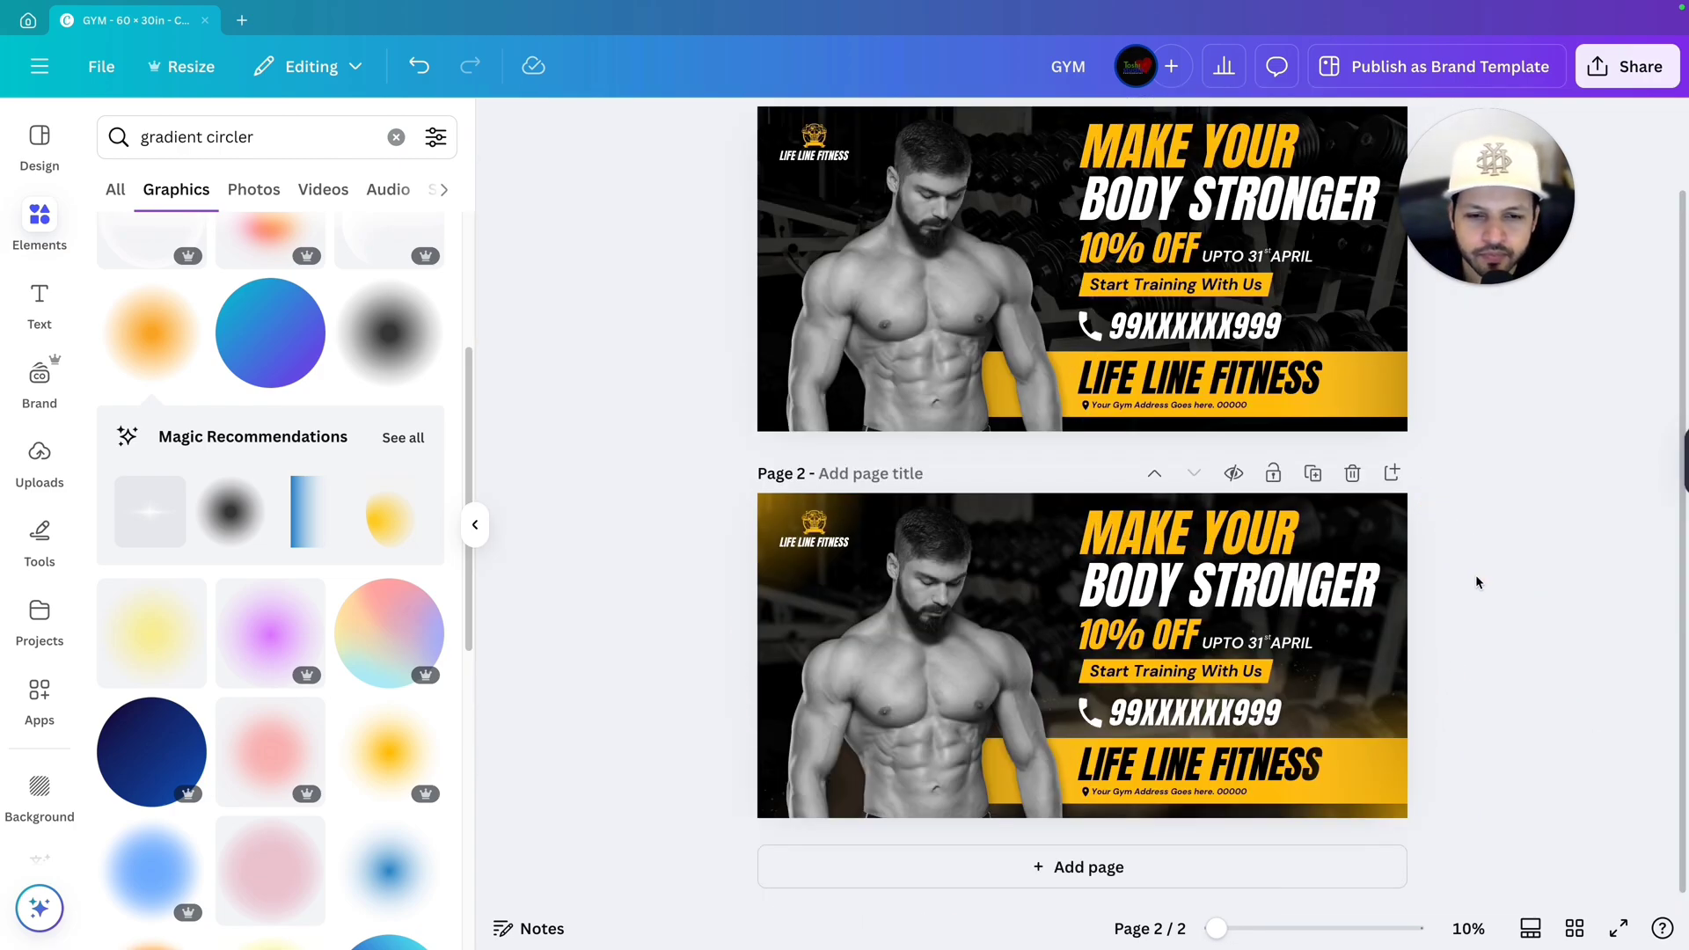
pyautogui.click(767, 743)
pyautogui.scroll(3, 1086, 732)
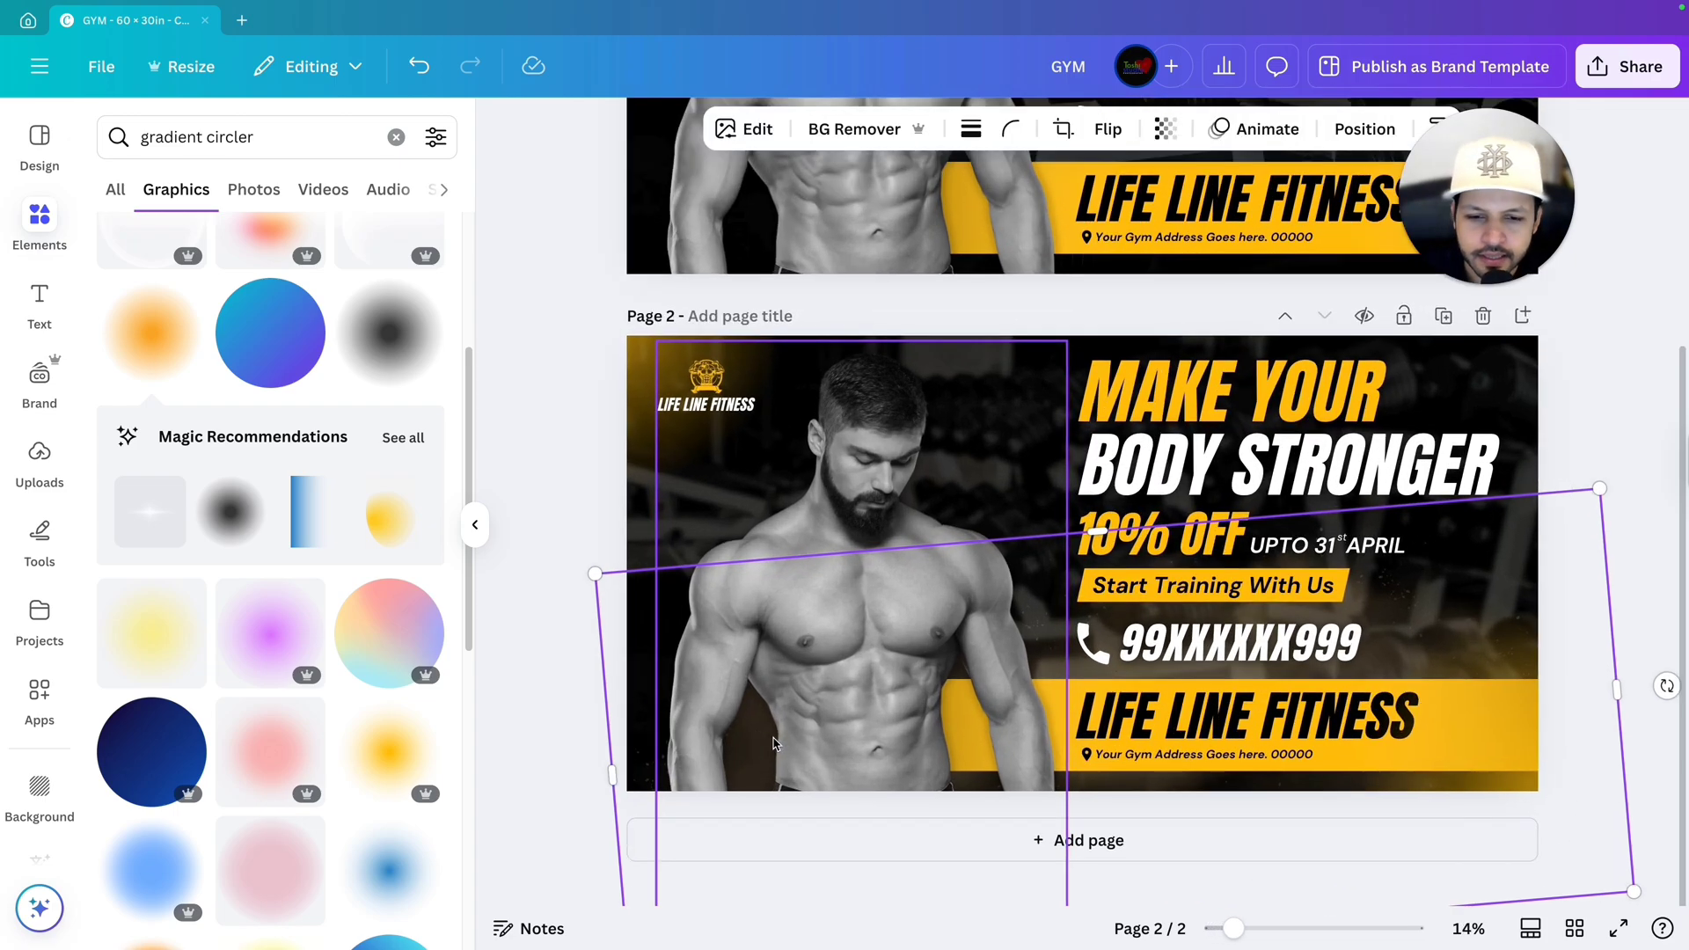
pyautogui.scroll(-2, 1565, 340)
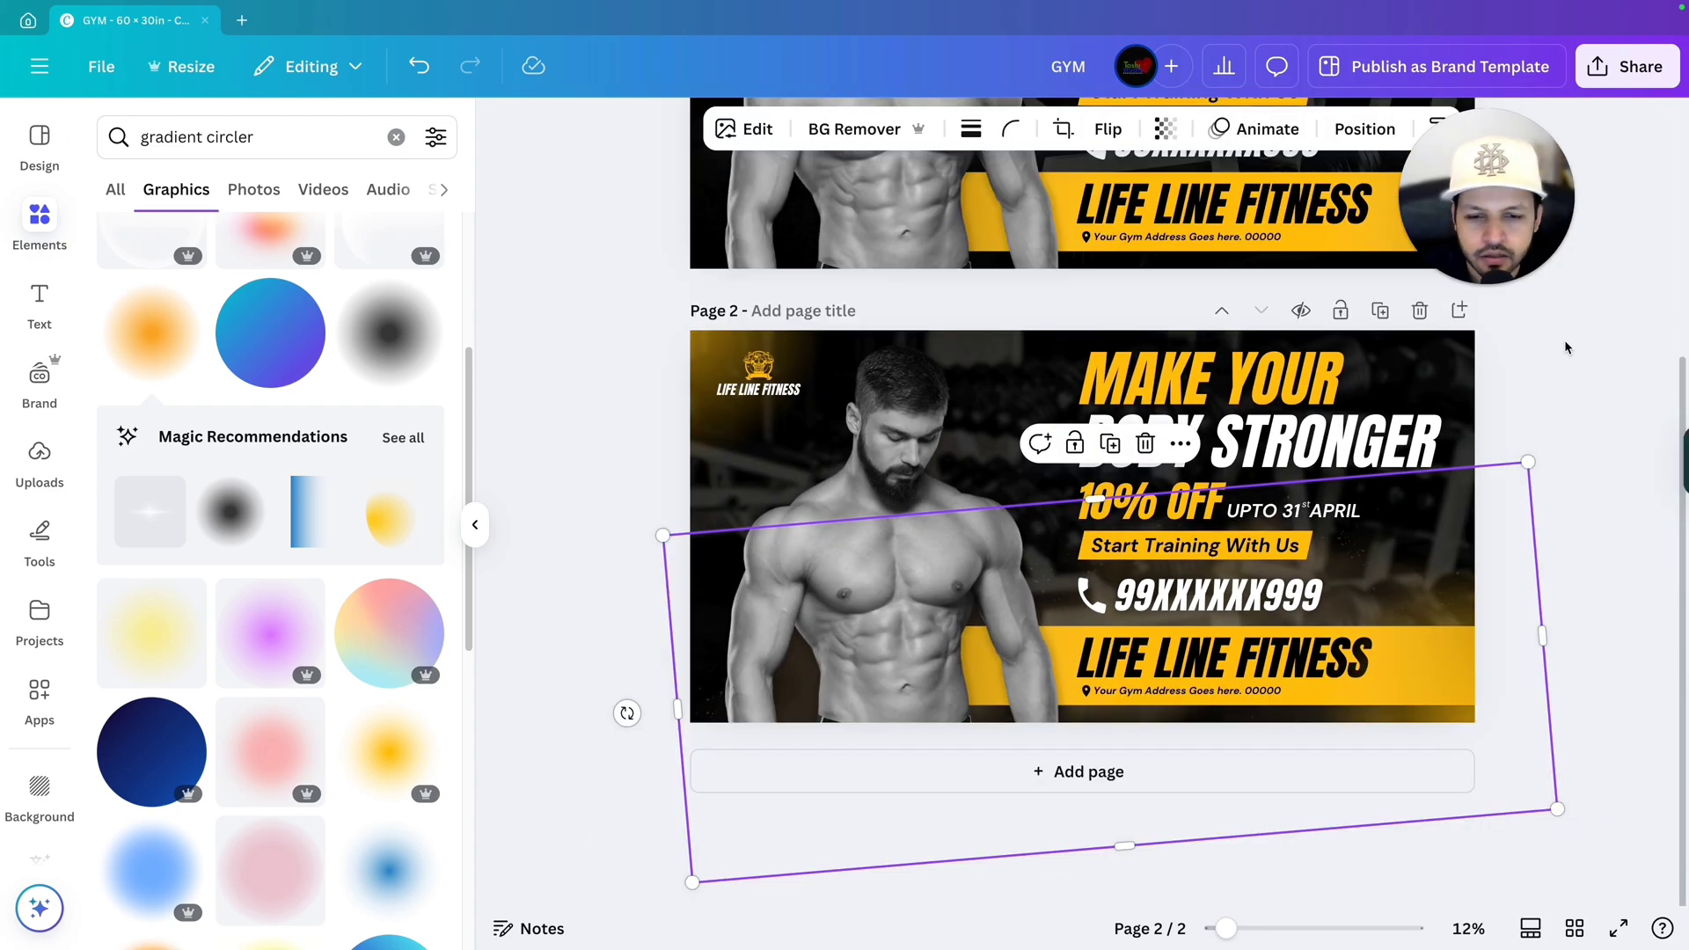
pyautogui.click(1564, 389)
pyautogui.scroll(1, 1564, 389)
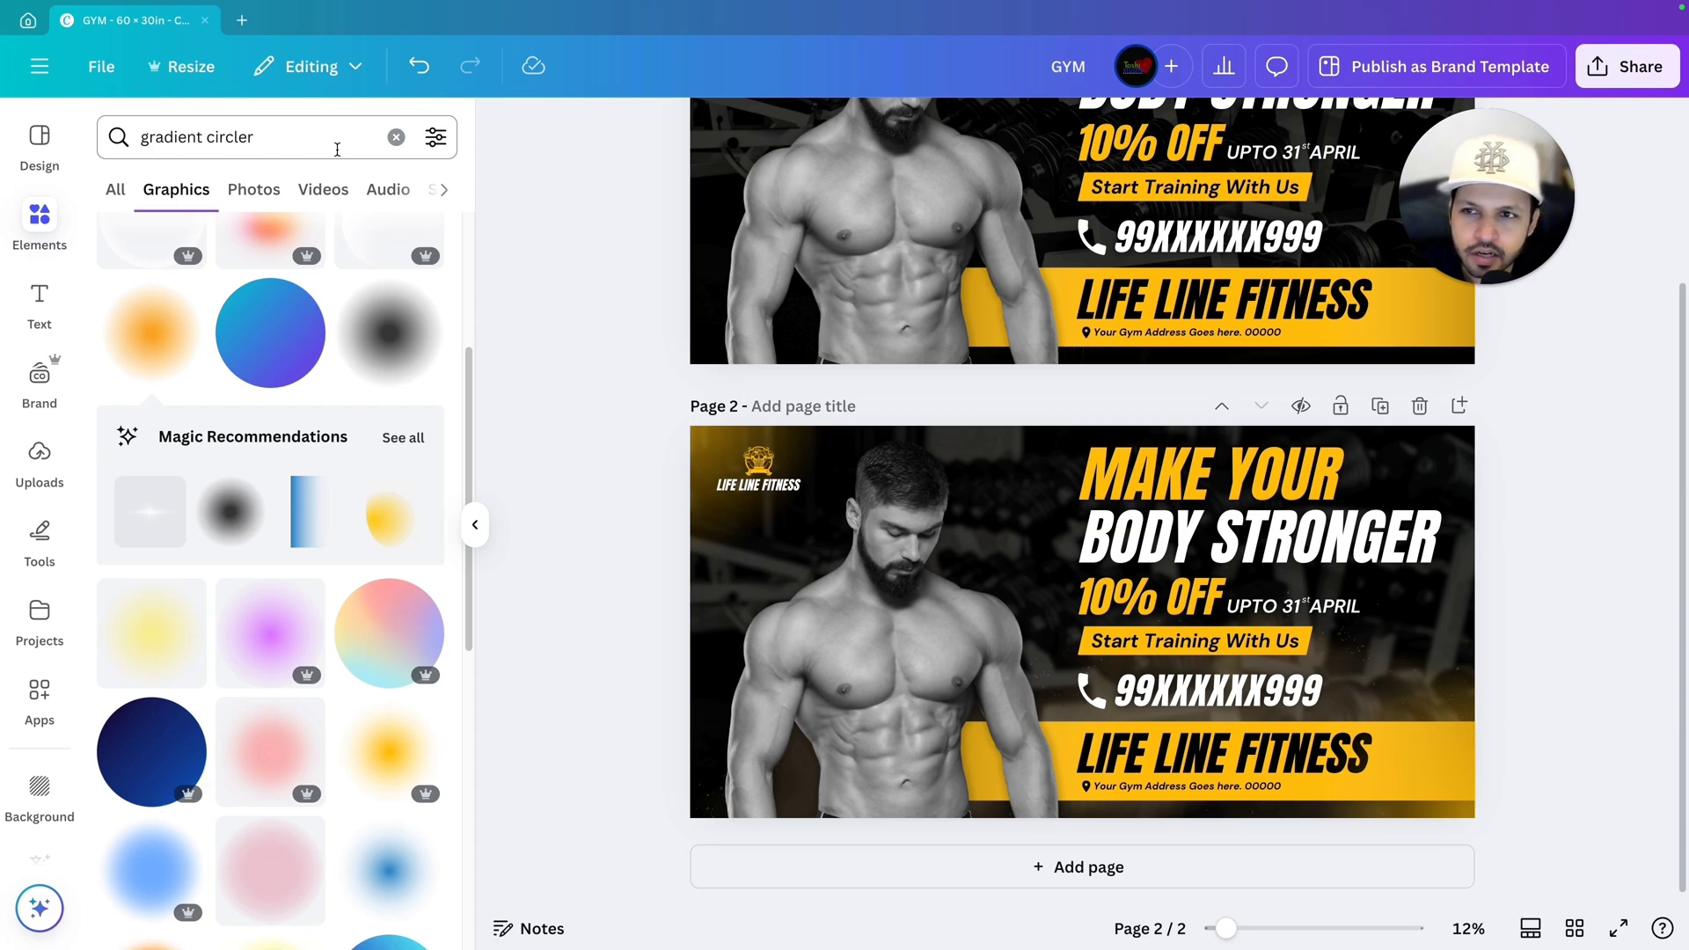
# Step: Search elements for 'rope' and browse the Photos results
pyautogui.click(337, 149)
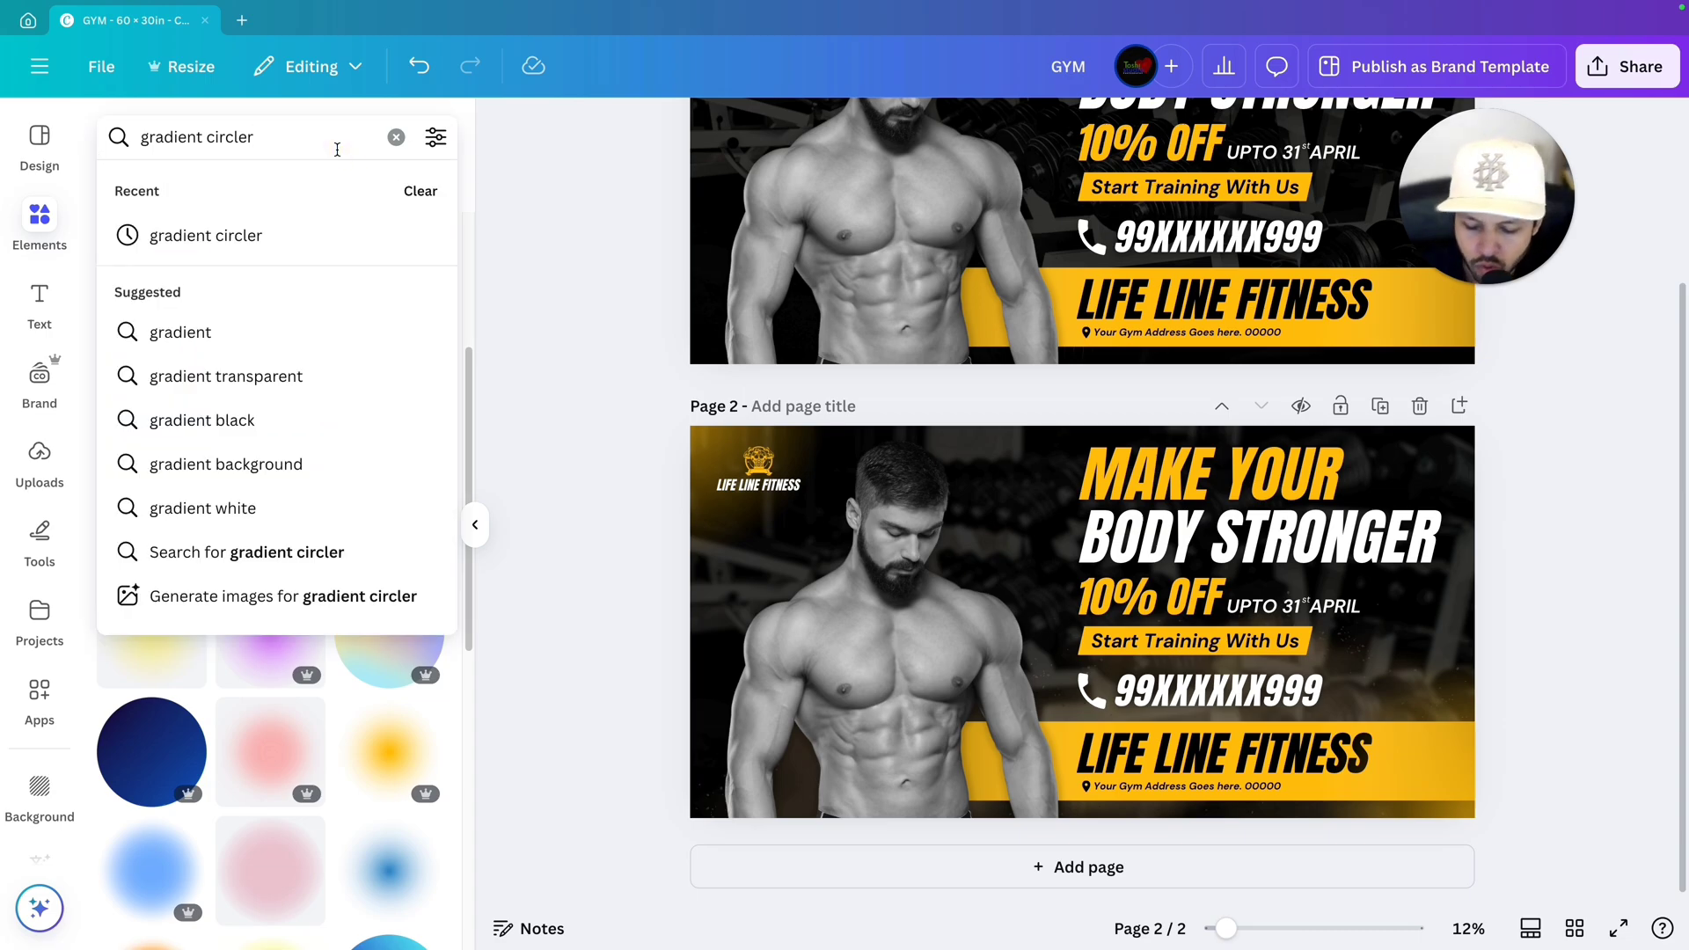
pyautogui.hotkey('ctrl', 'a')
pyautogui.write('rope')
pyautogui.press('Return')
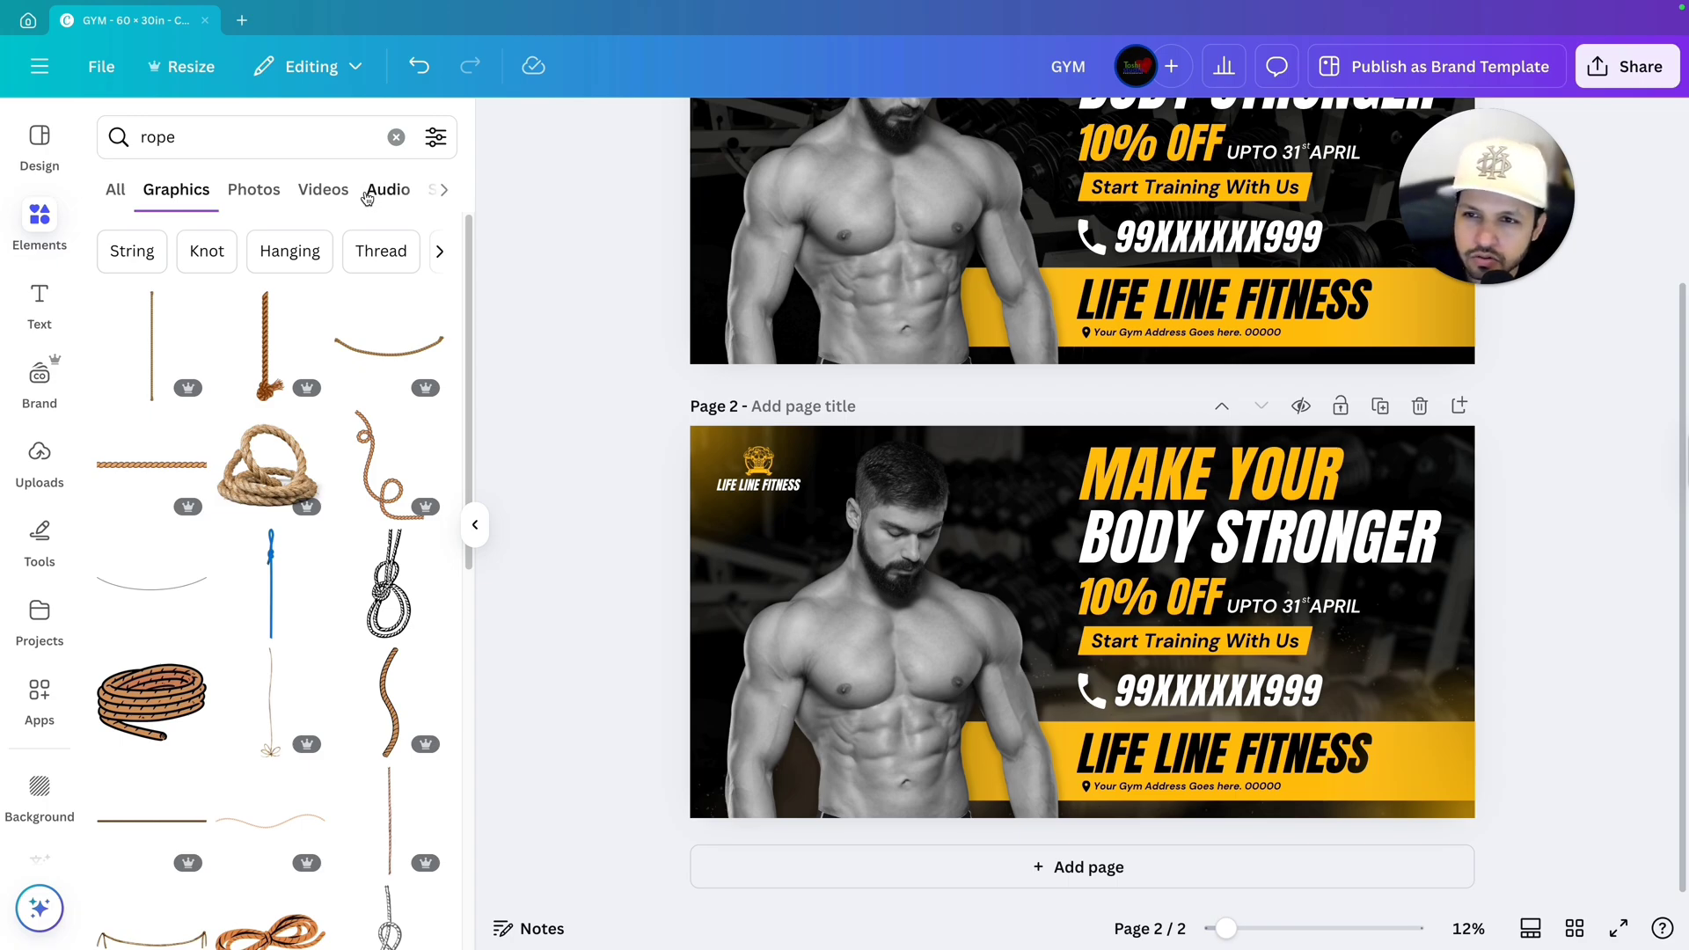
pyautogui.click(255, 191)
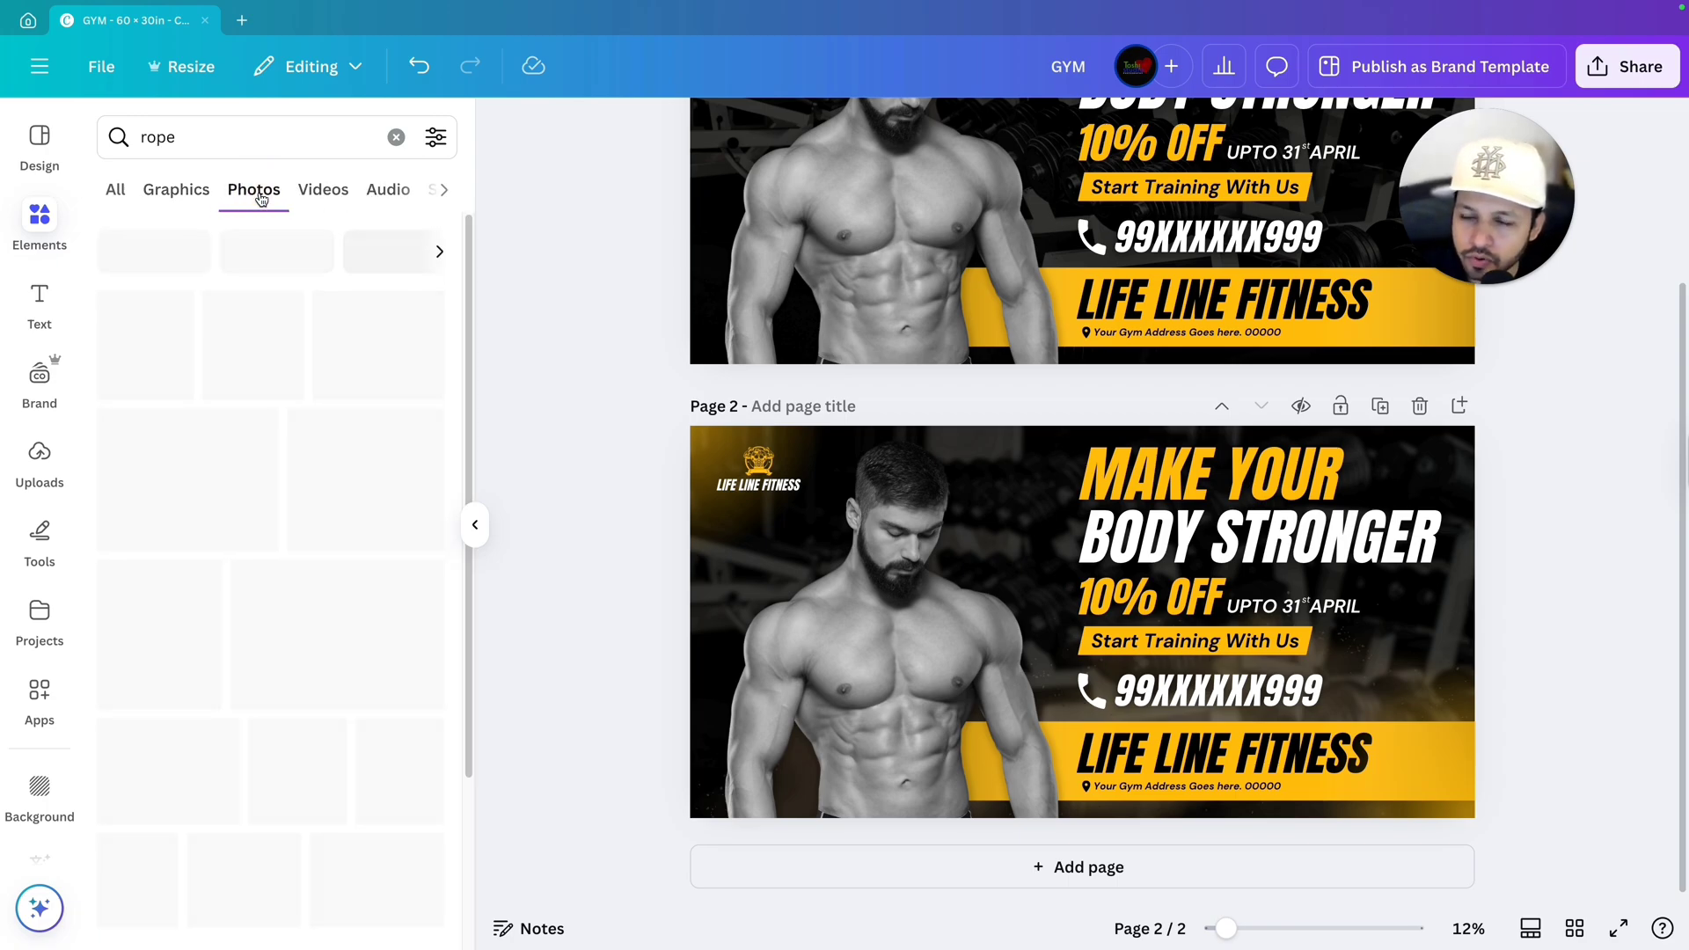
pyautogui.scroll(-5, 260, 293)
pyautogui.scroll(-10, 261, 293)
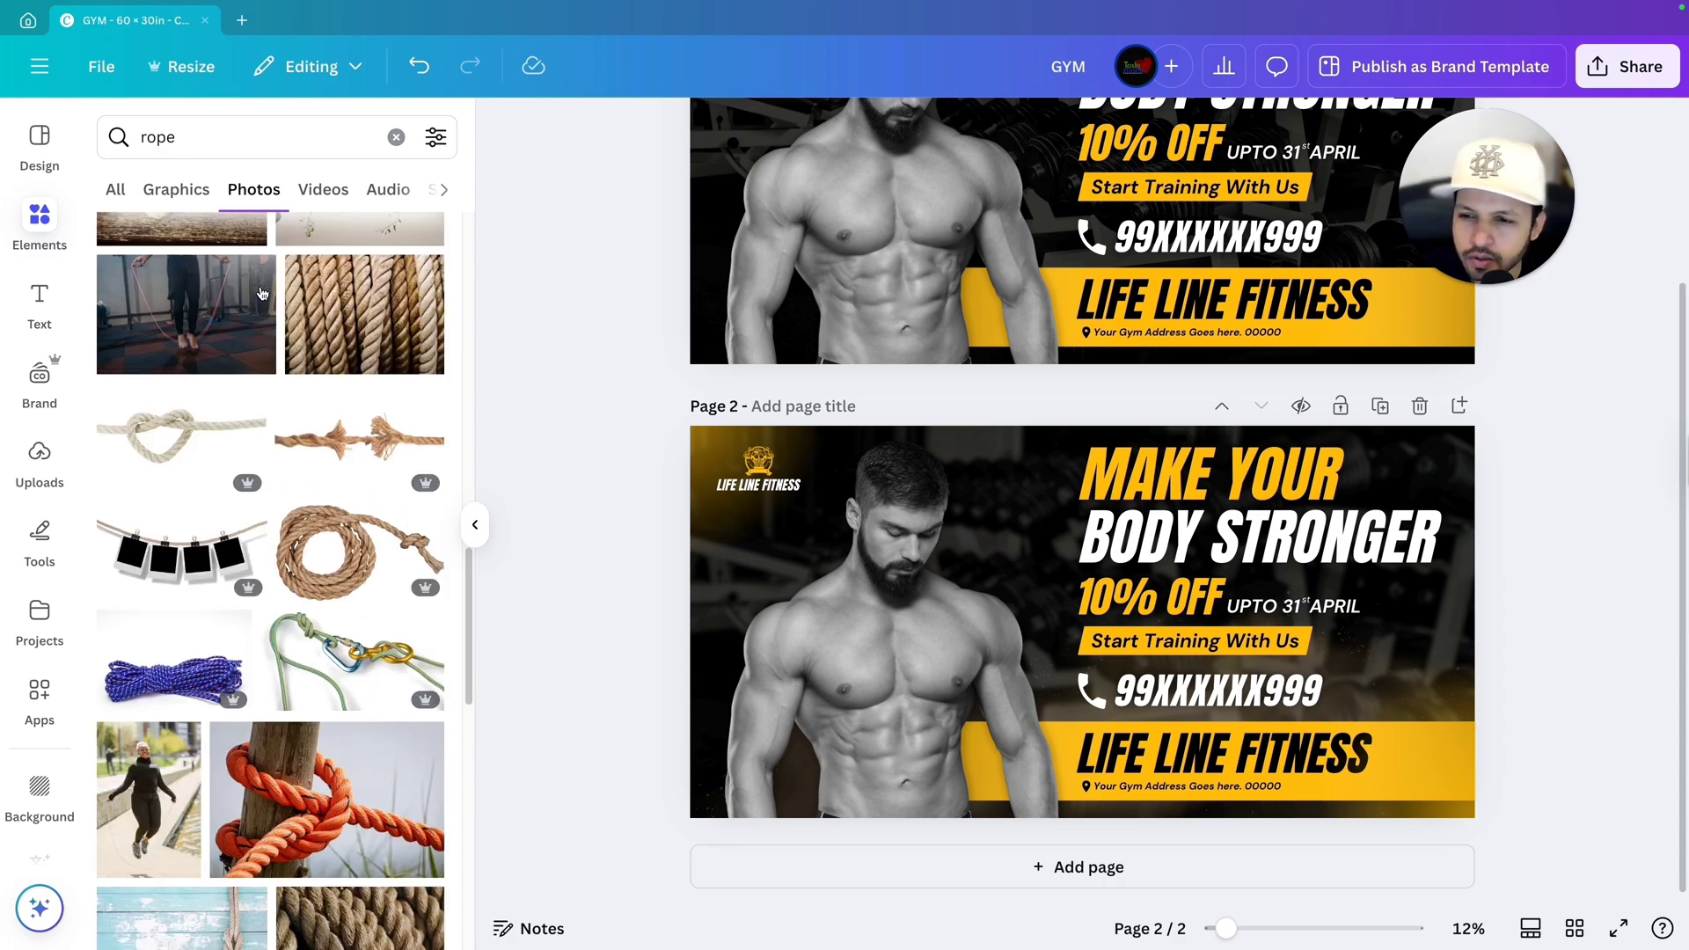
pyautogui.scroll(-5, 262, 293)
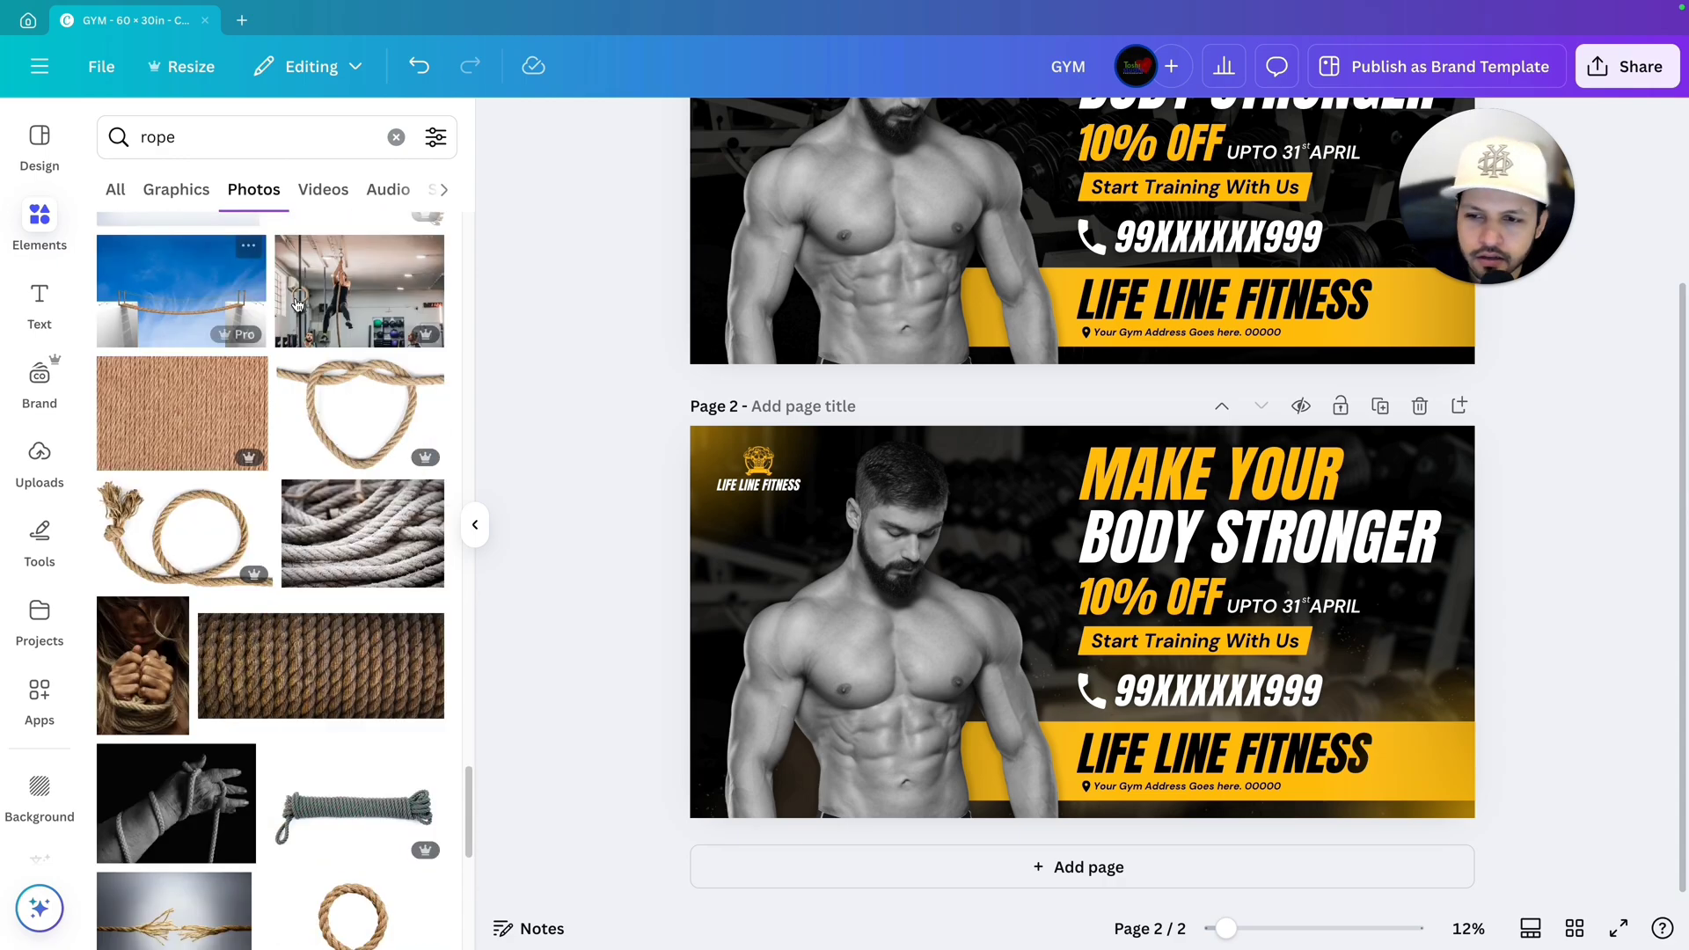
# Step: Add the looped rope photo on page 2's left and blur the whole image at intensity 40
pyautogui.click(192, 547)
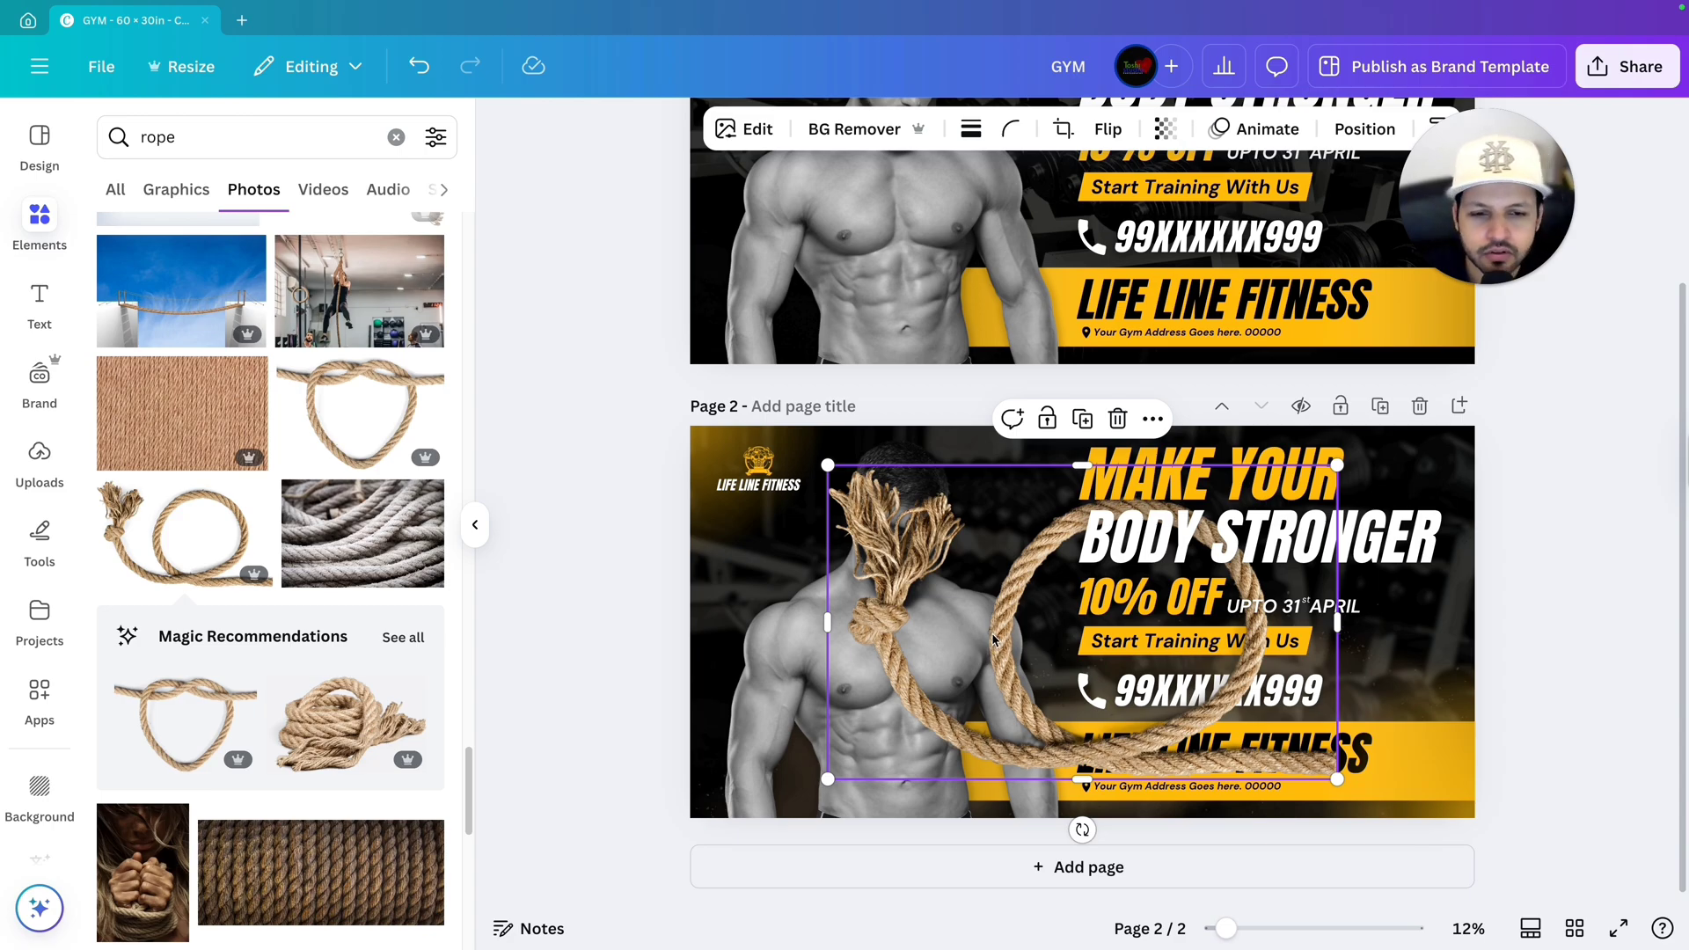
pyautogui.moveTo(994, 638); pyautogui.dragTo(700, 653)
pyautogui.click(744, 129)
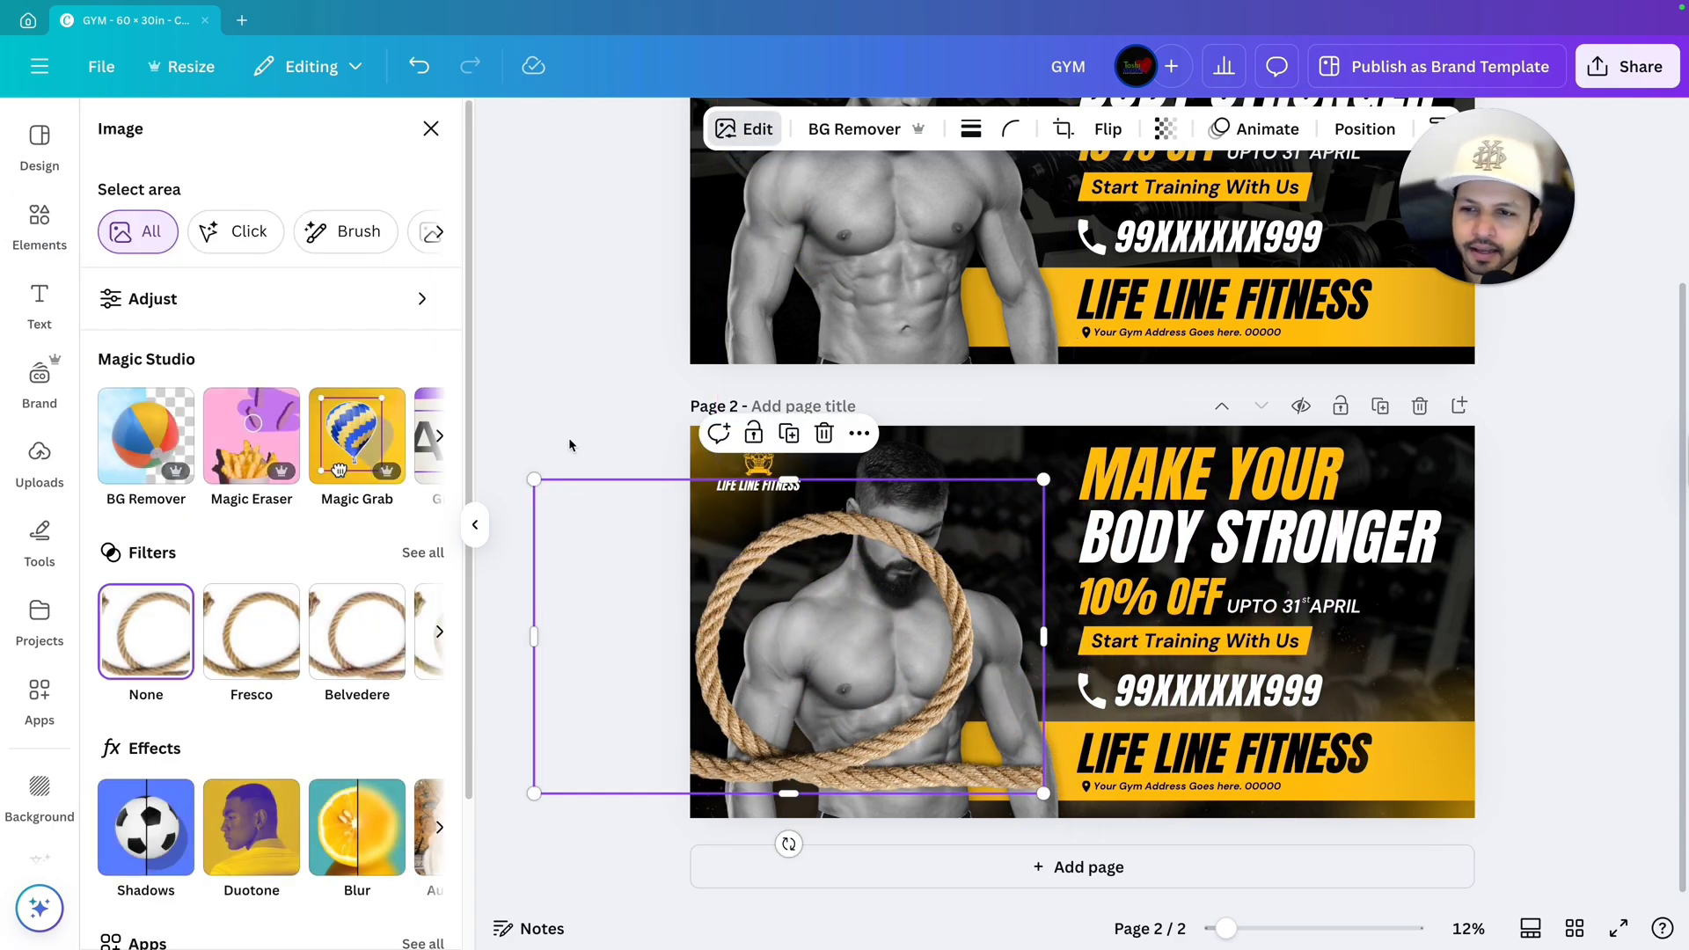
pyautogui.click(346, 843)
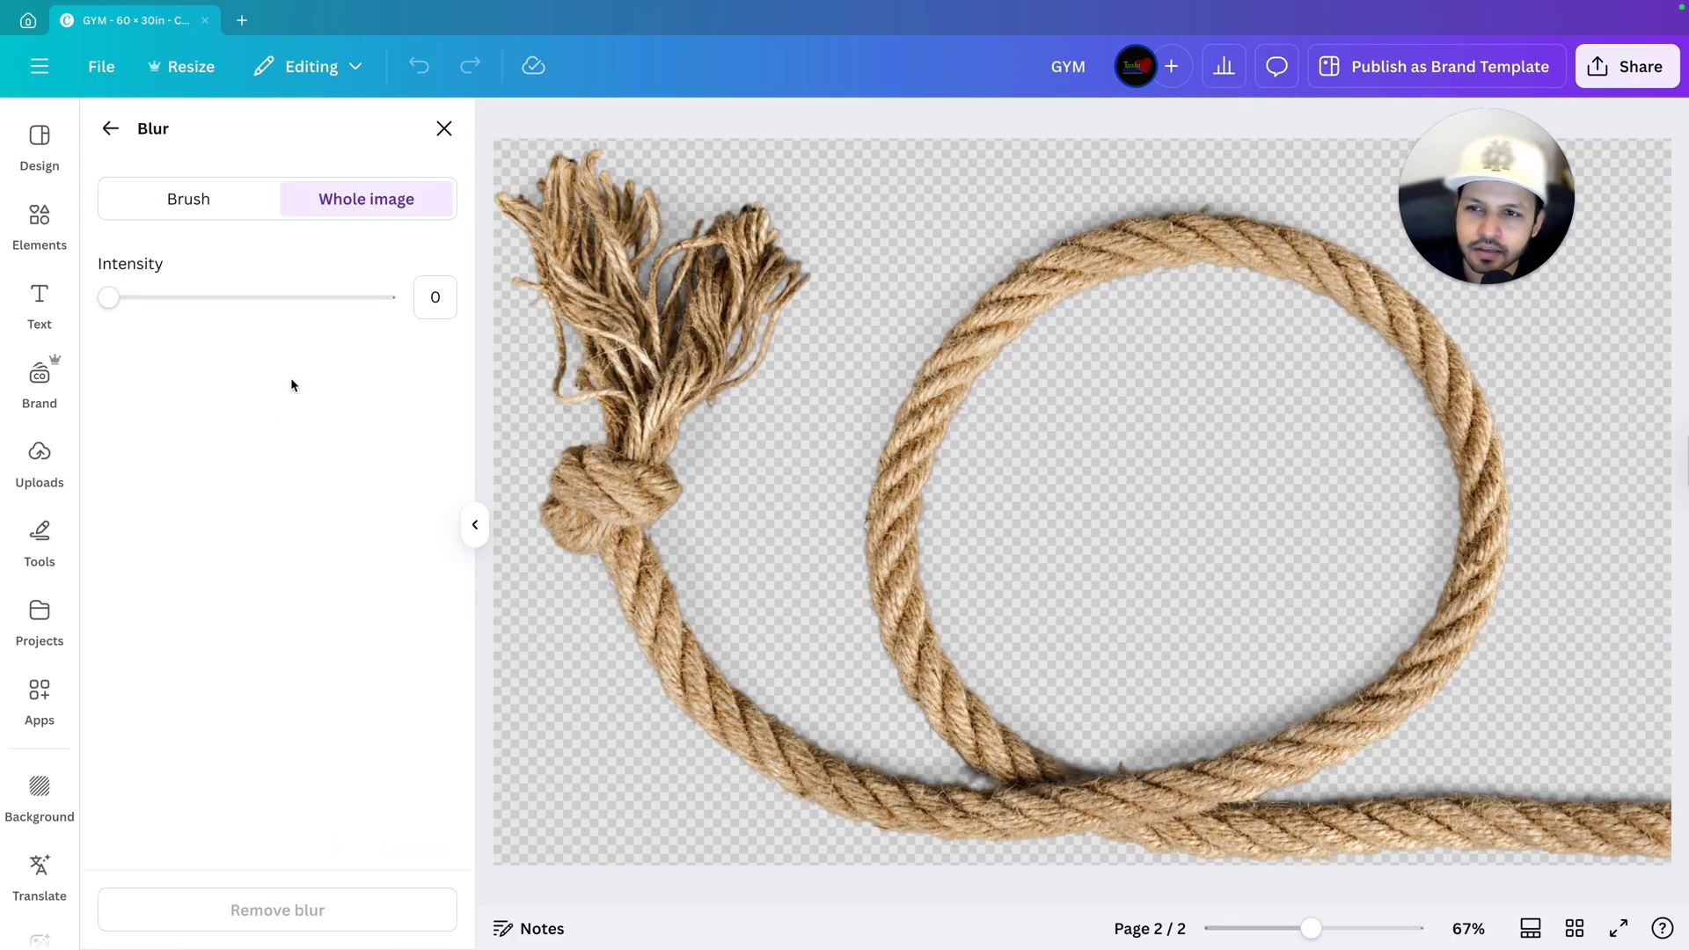
pyautogui.moveTo(110, 297); pyautogui.dragTo(432, 293)
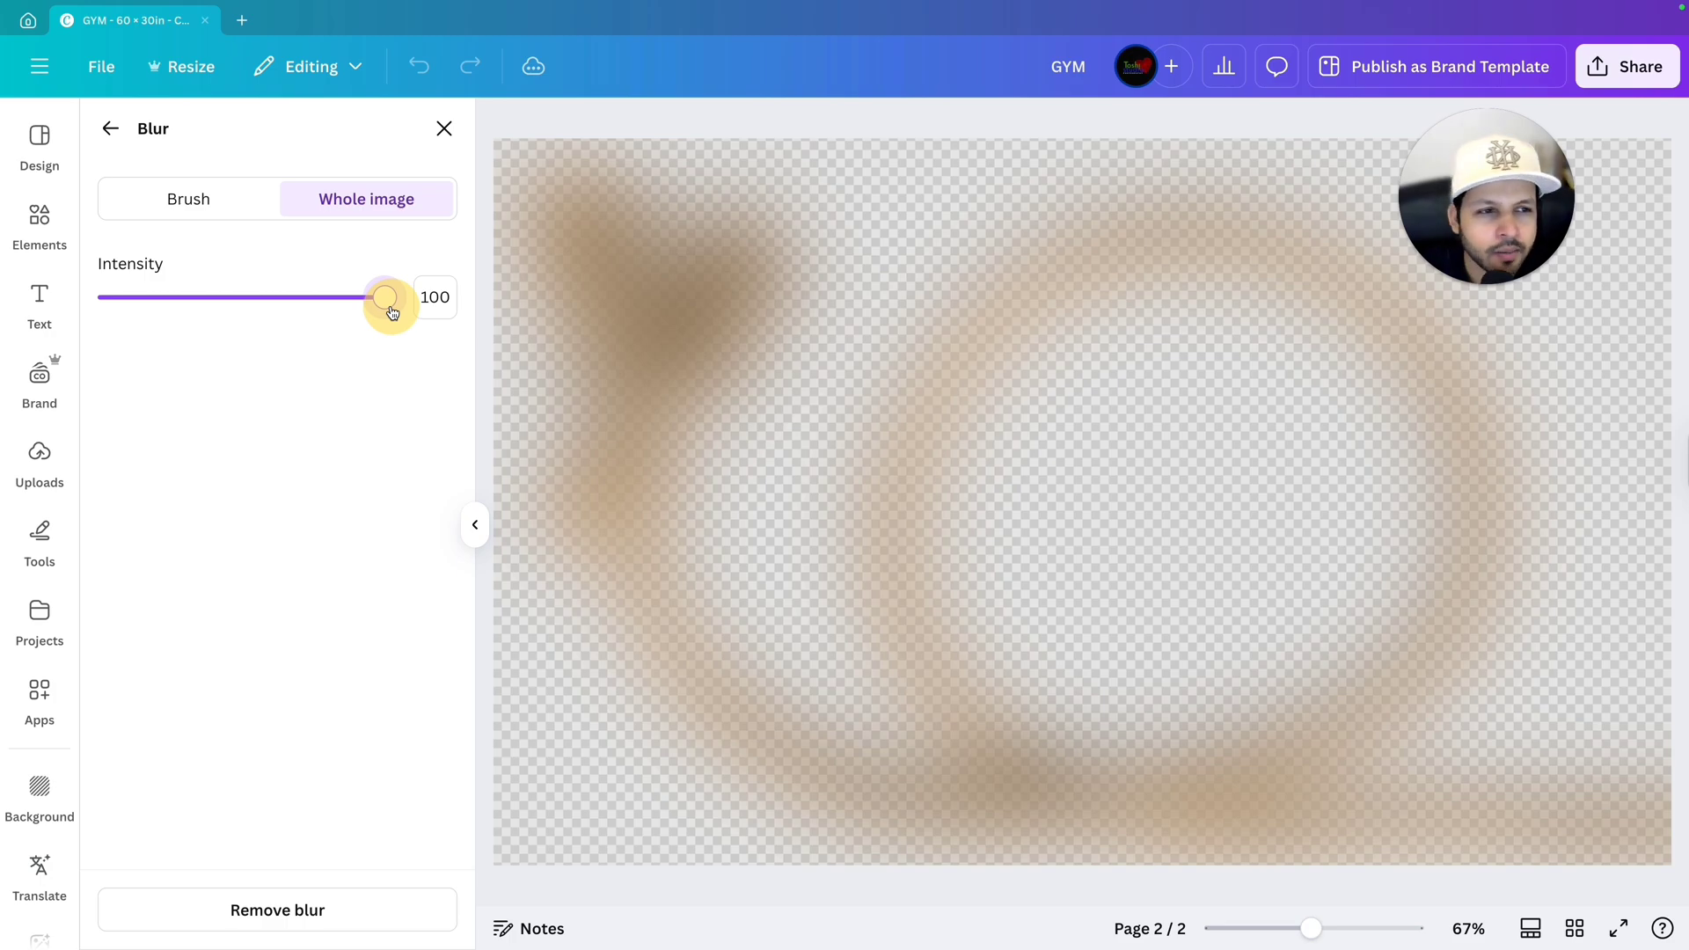
pyautogui.moveTo(390, 314); pyautogui.dragTo(305, 328)
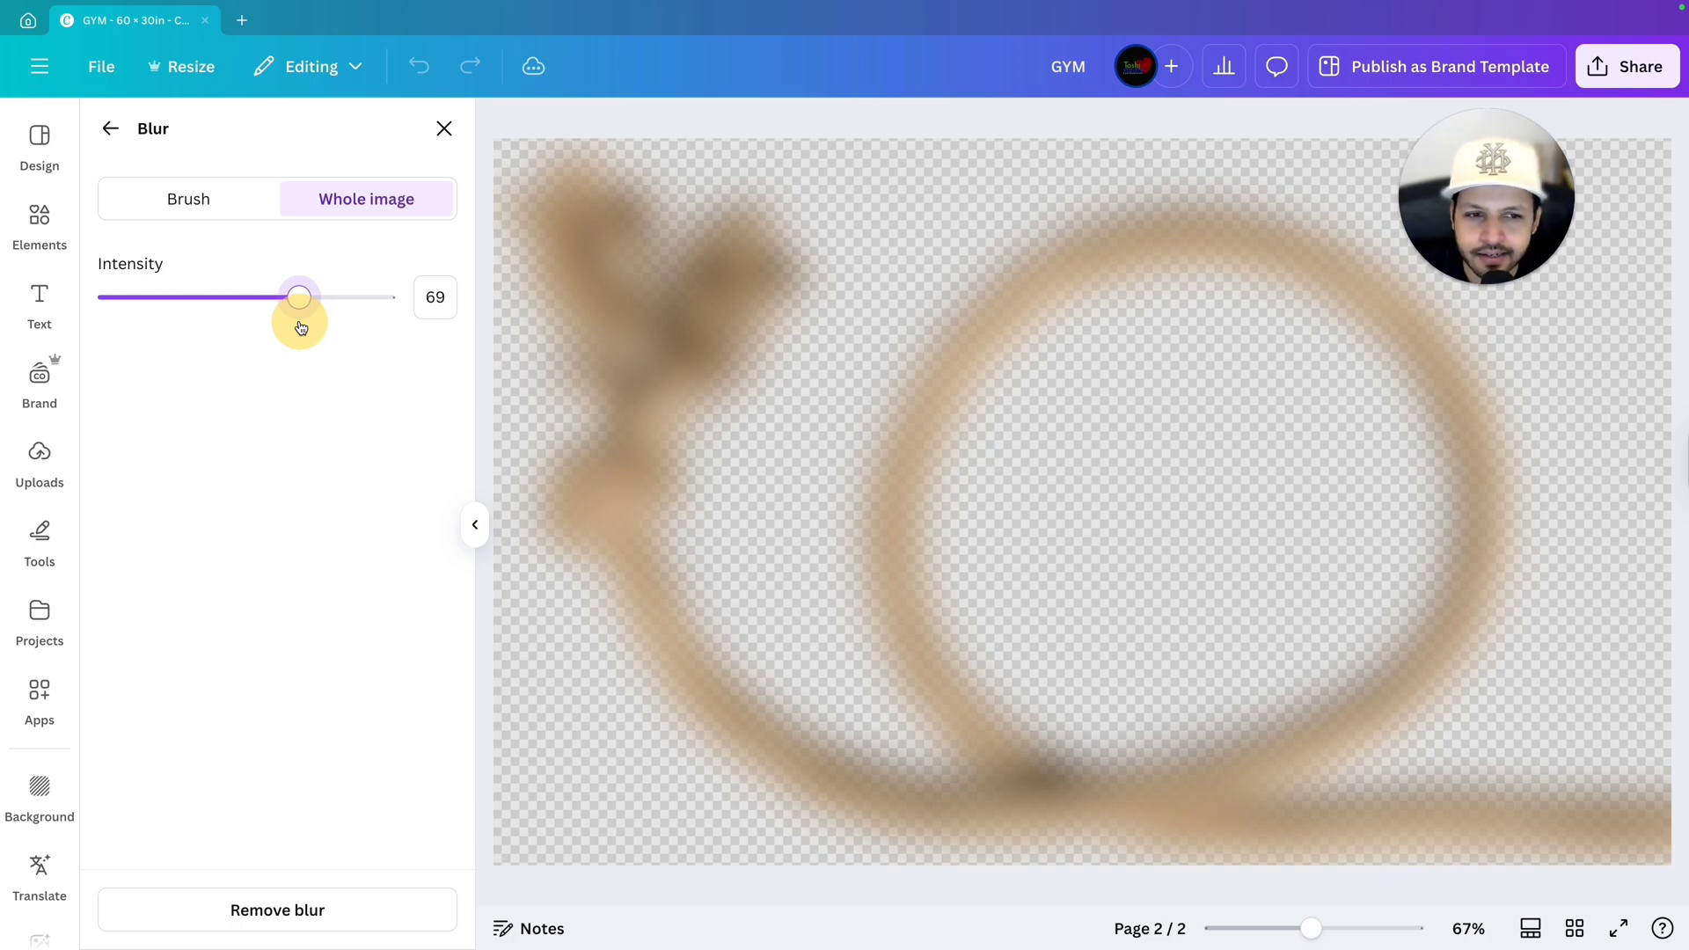
pyautogui.moveTo(279, 329); pyautogui.dragTo(230, 330)
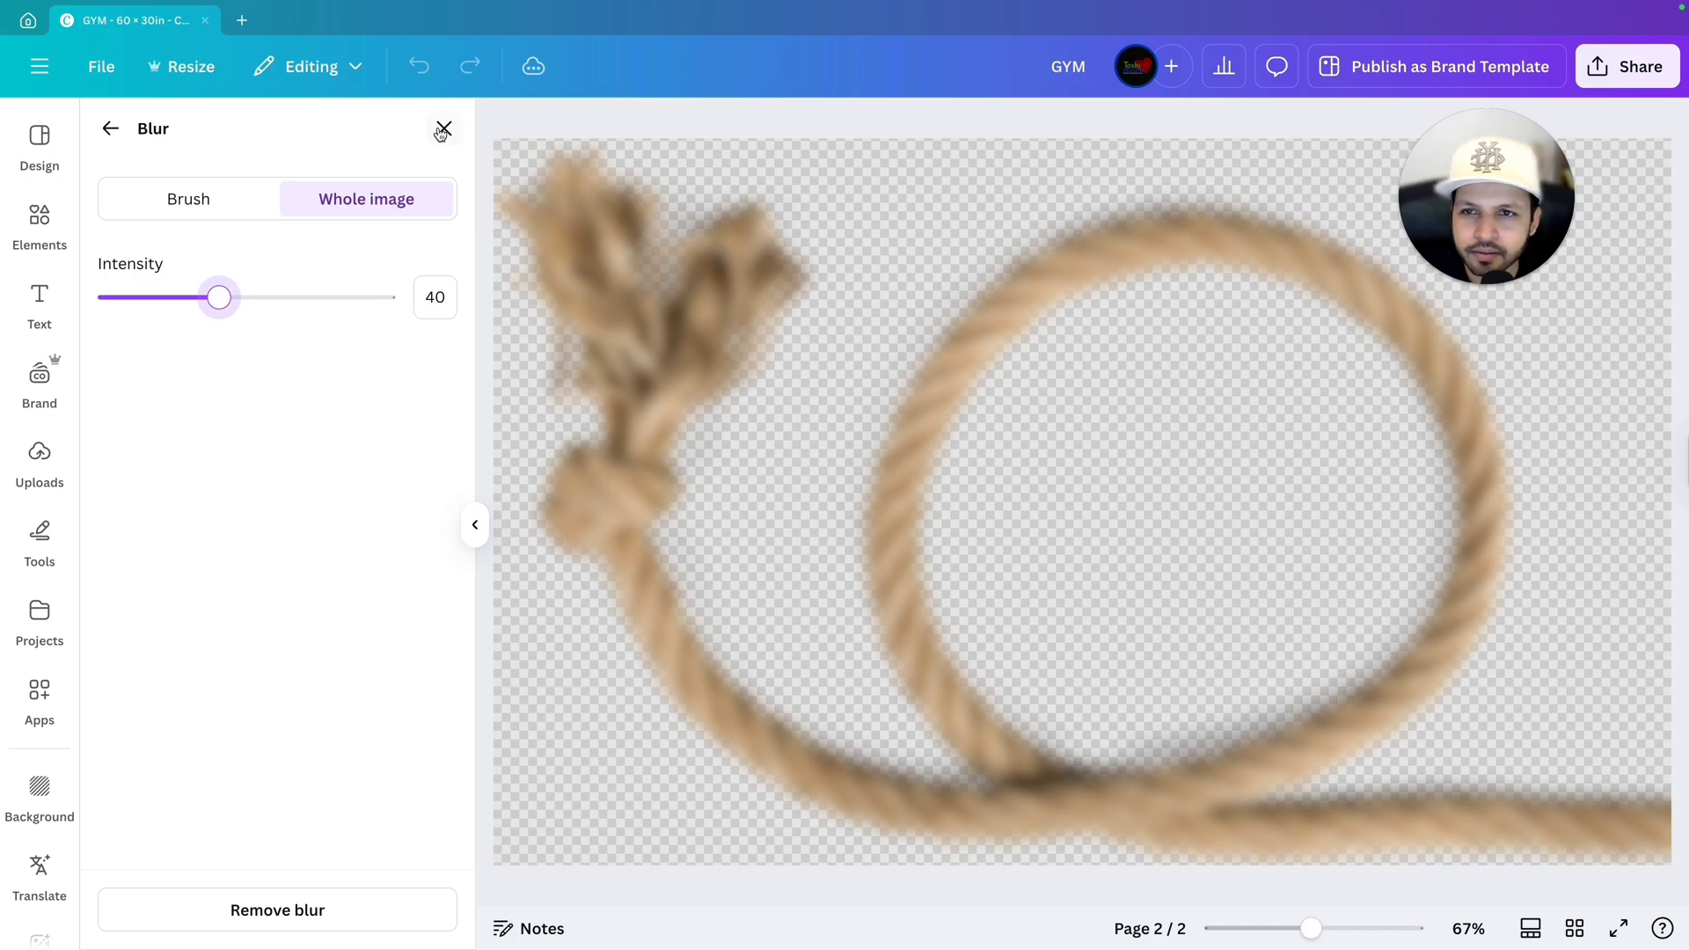
pyautogui.click(442, 129)
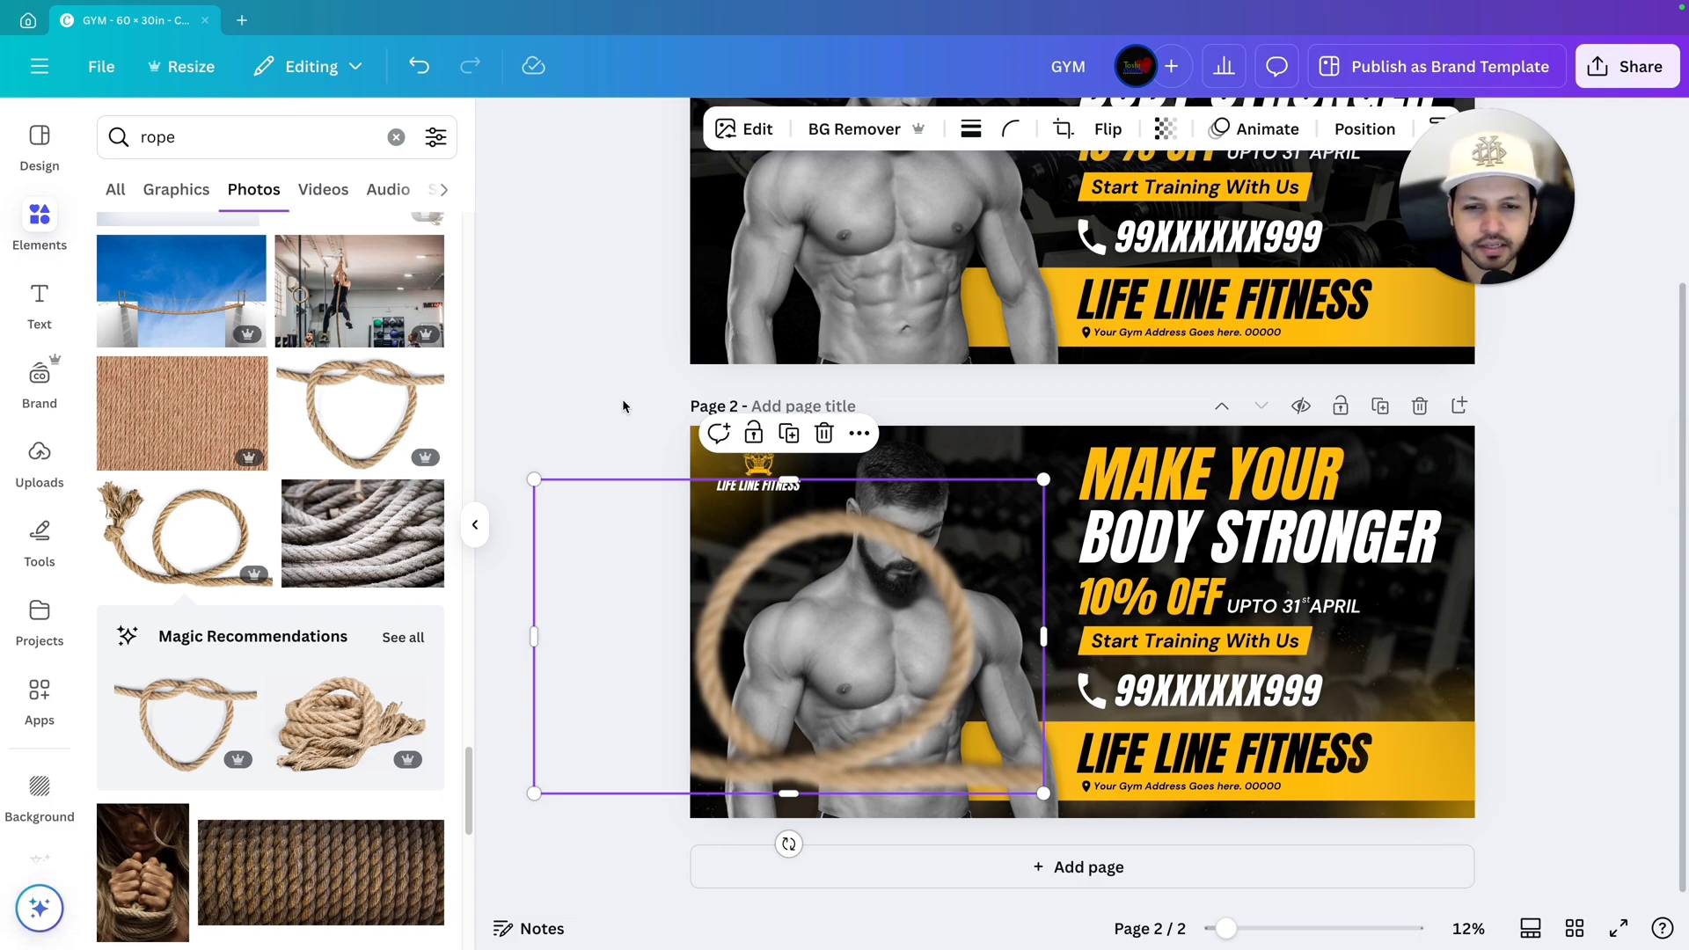
# Step: Enlarge the blurred rope and push it past page 2's bottom-left corner, leaving a soft arc visible
pyautogui.scroll(3, 713, 484)
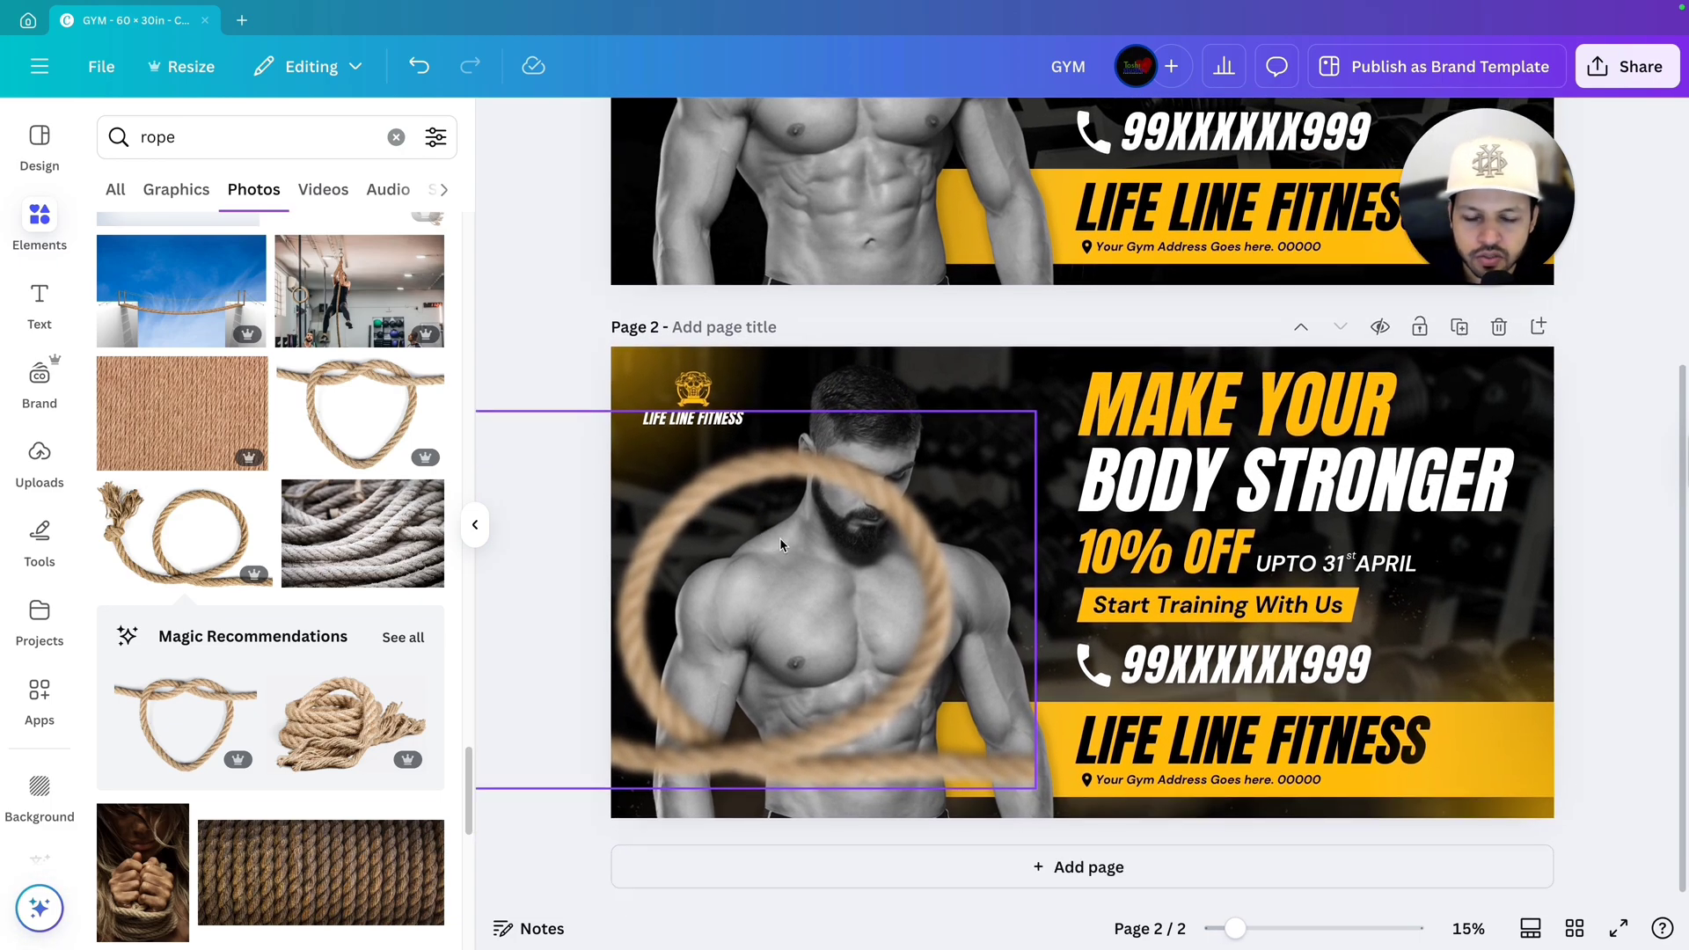
pyautogui.moveTo(779, 546); pyautogui.dragTo(665, 709)
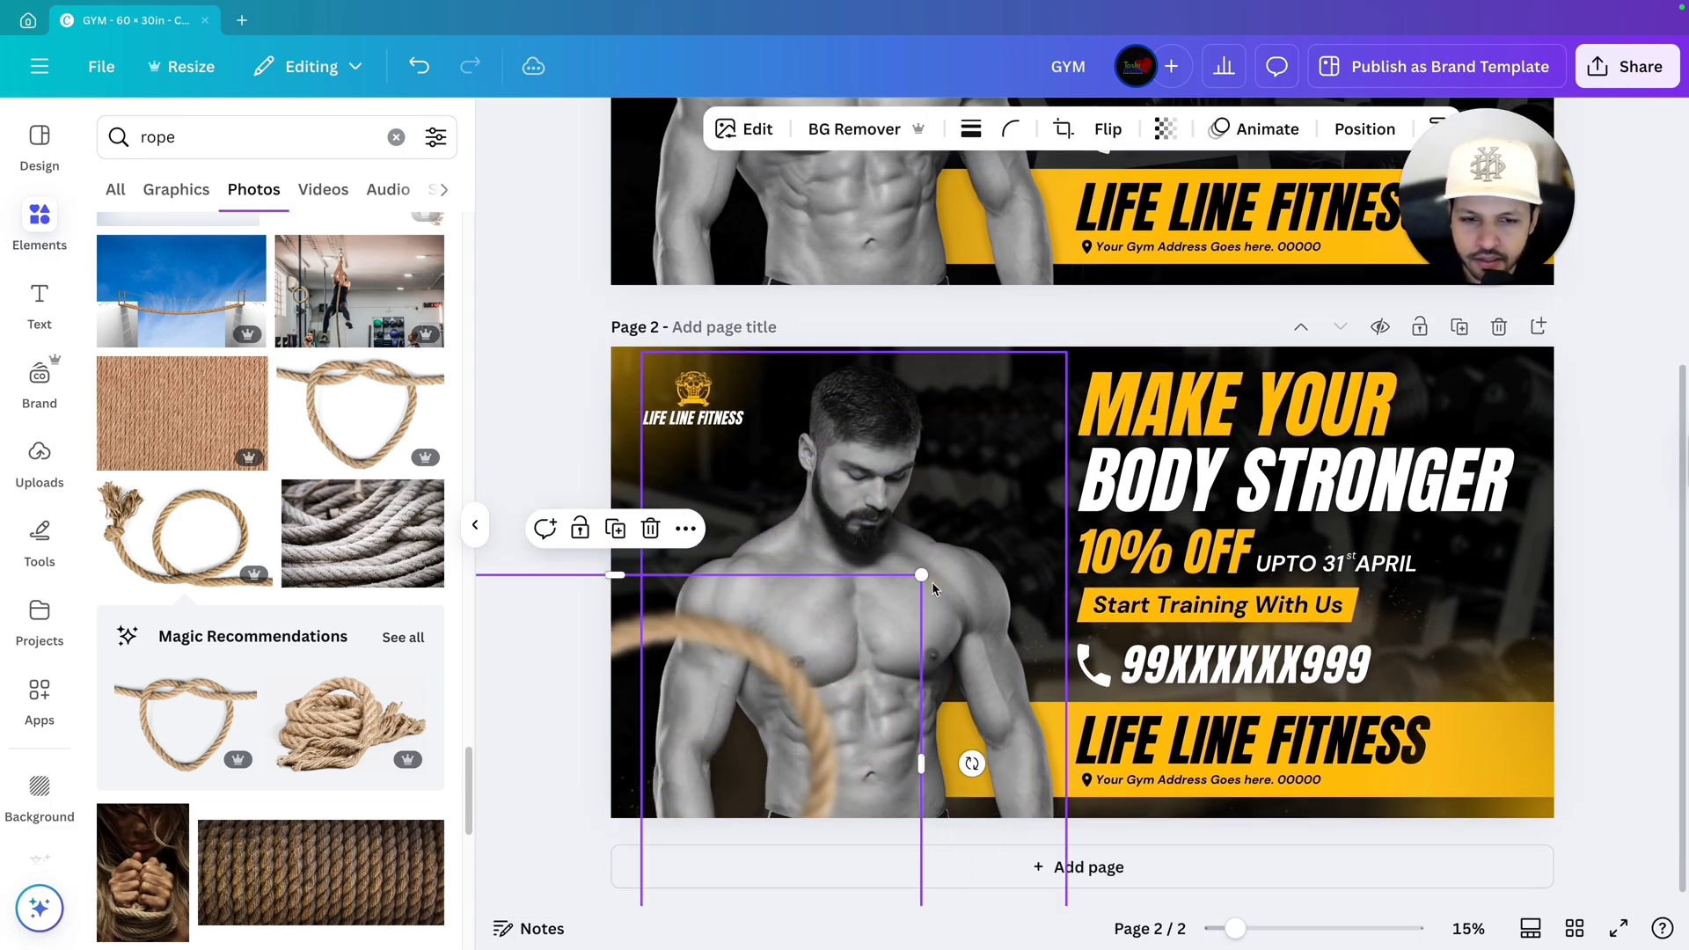
pyautogui.moveTo(922, 573); pyautogui.dragTo(969, 596)
pyautogui.moveTo(897, 674); pyautogui.dragTo(869, 748)
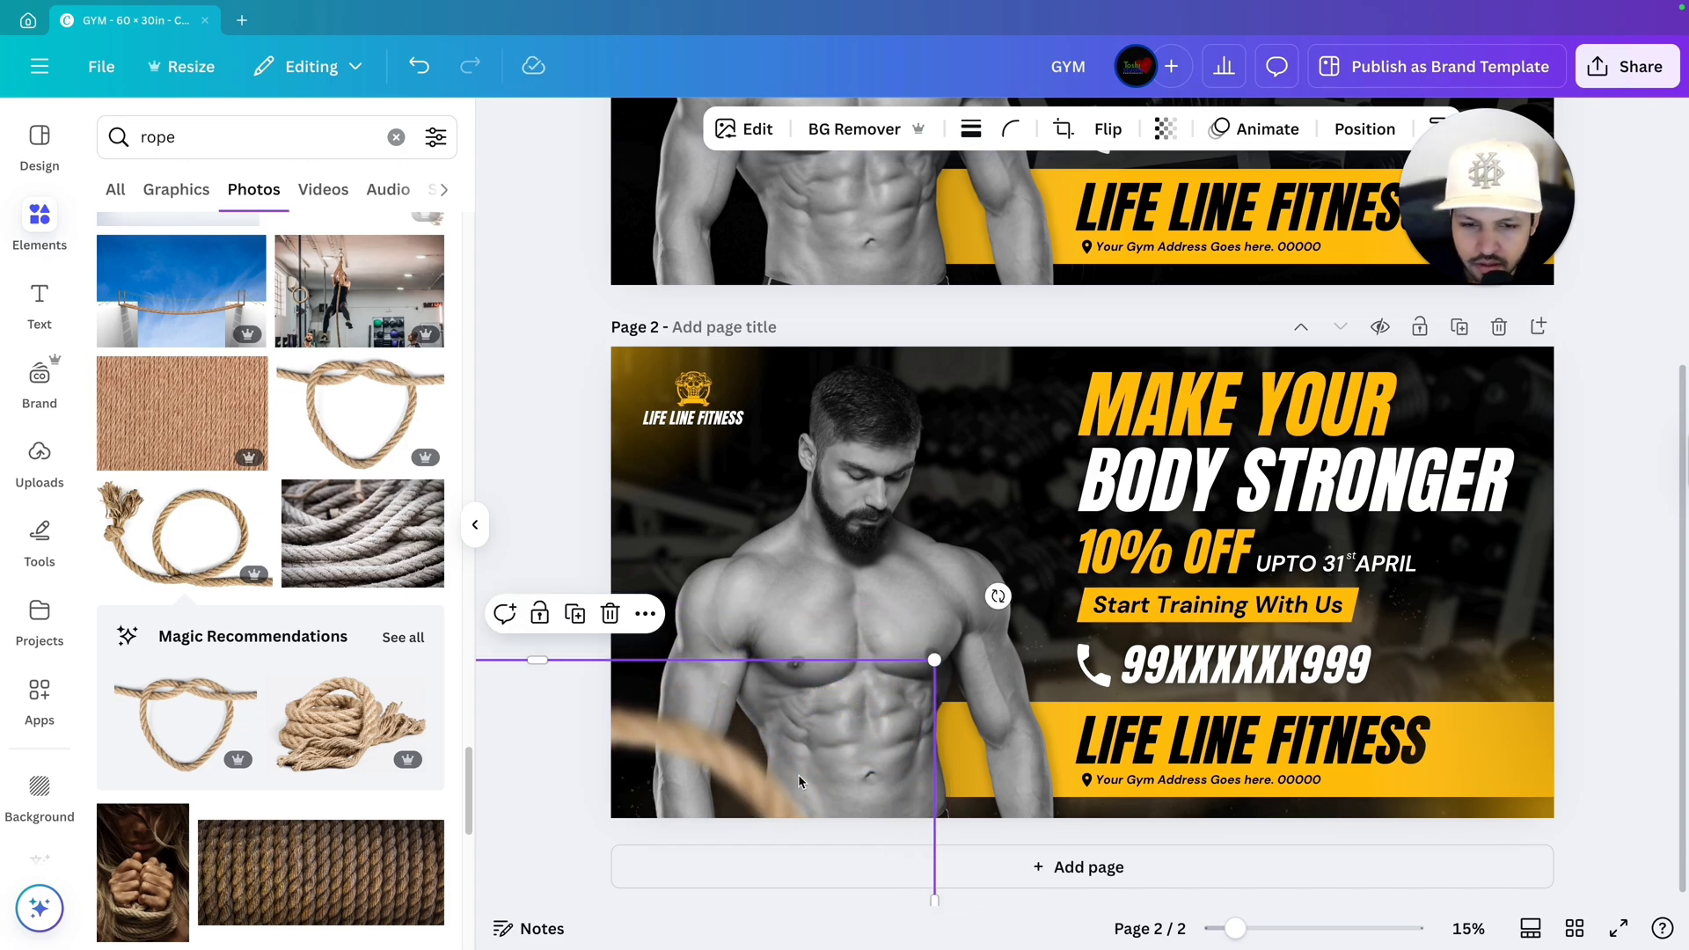
# Step: Duplicate the blurred rope photo, move the copy toward the top-right and rotate it slightly counter-clockwise
pyautogui.click(576, 616)
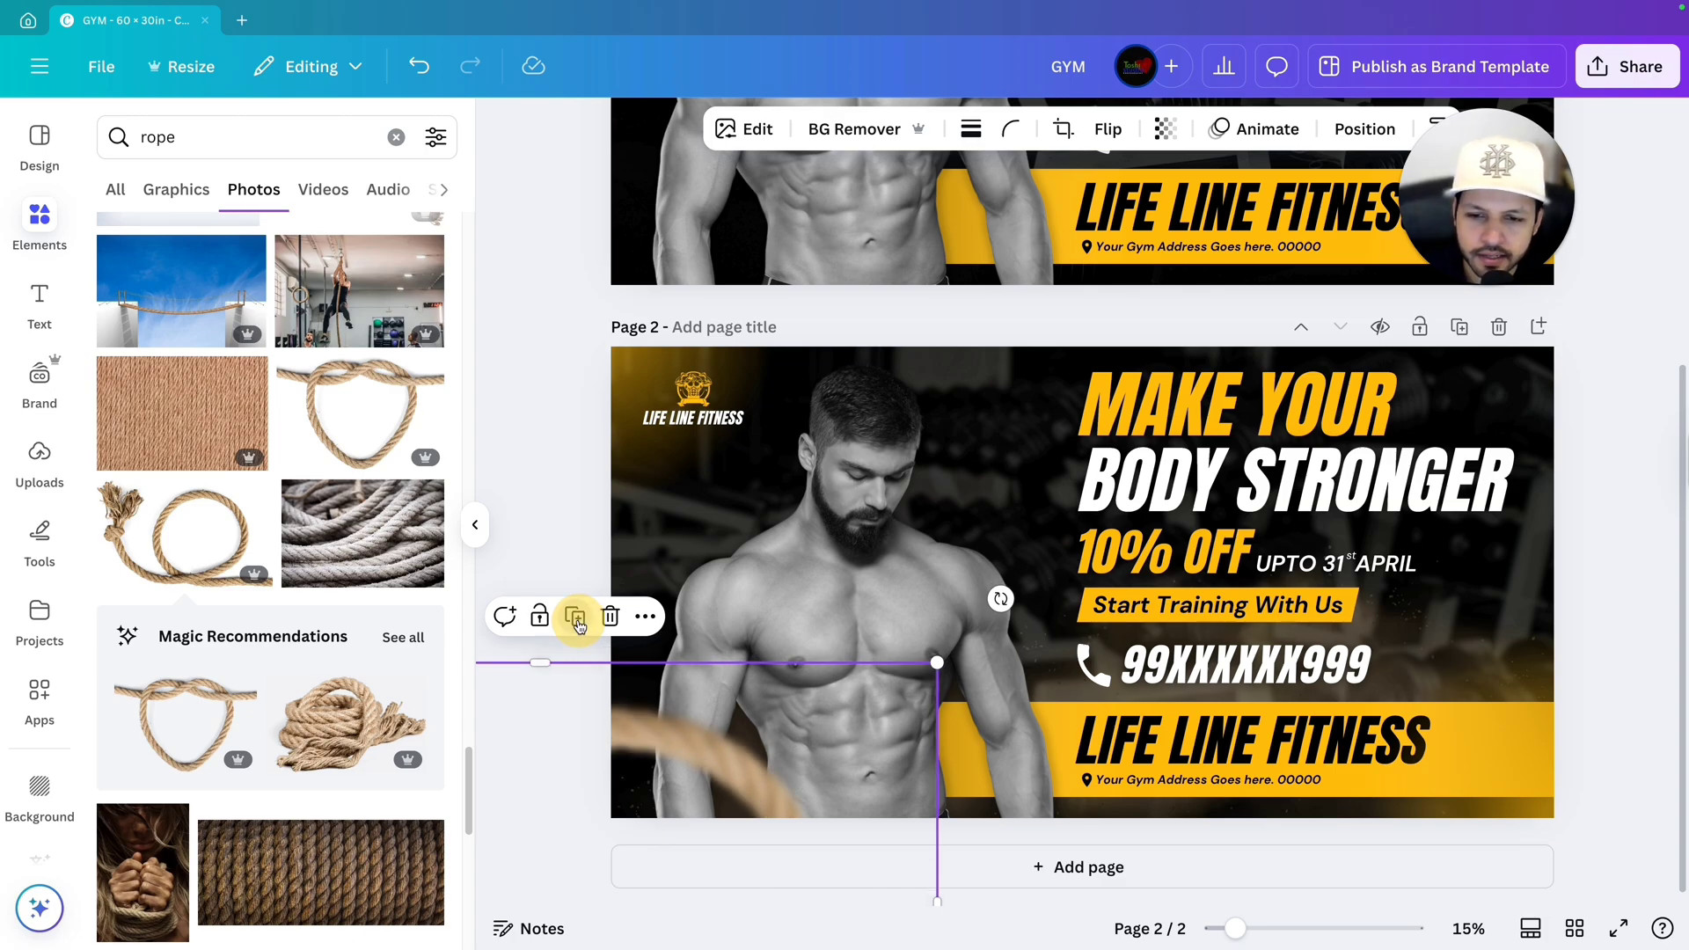
pyautogui.moveTo(716, 738); pyautogui.dragTo(1065, 431)
pyautogui.scroll(-3, 894, 897)
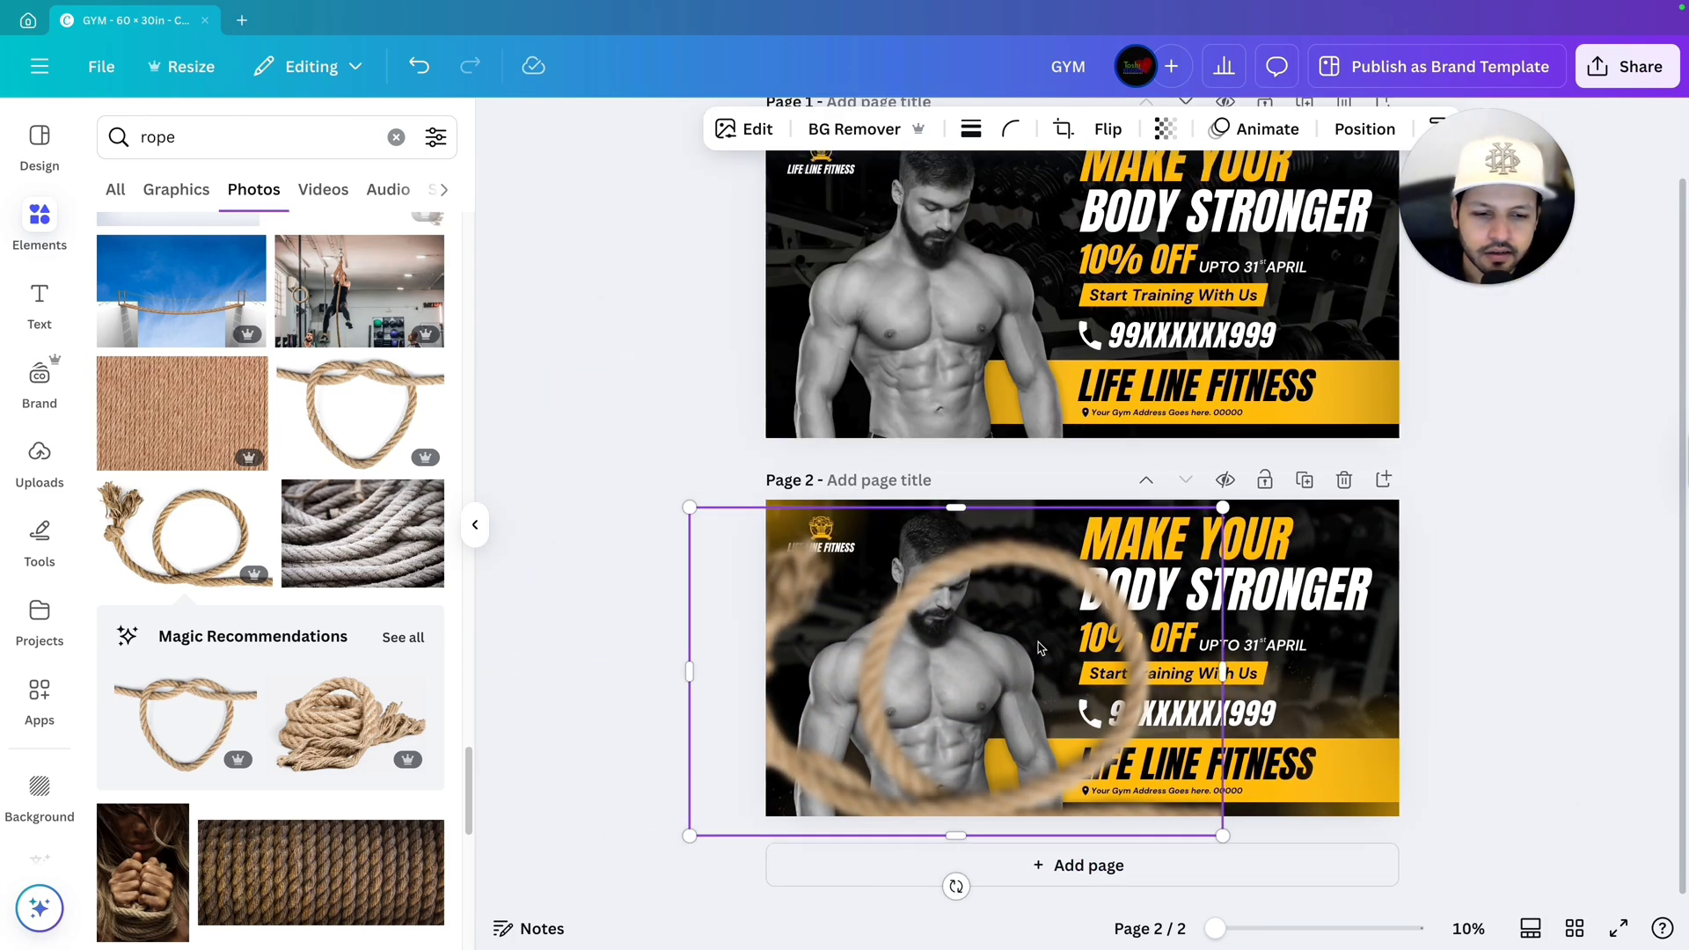
pyautogui.moveTo(947, 886); pyautogui.dragTo(1084, 489)
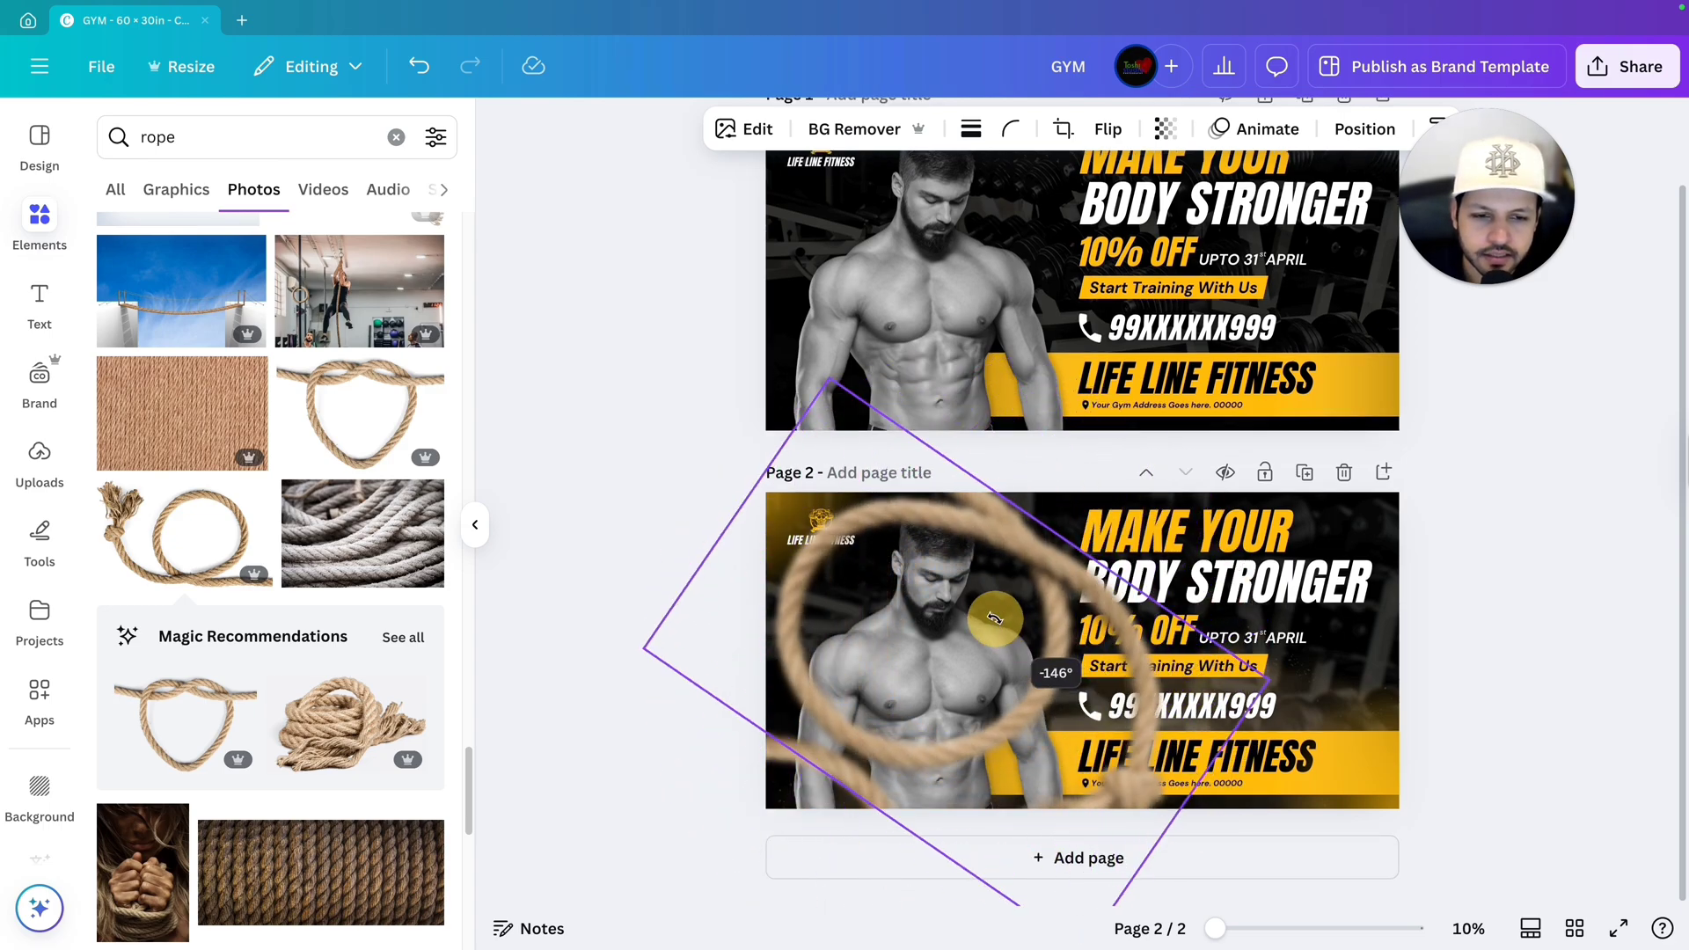
pyautogui.scroll(-1, 1083, 489)
pyautogui.moveTo(1268, 616); pyautogui.dragTo(1031, 601)
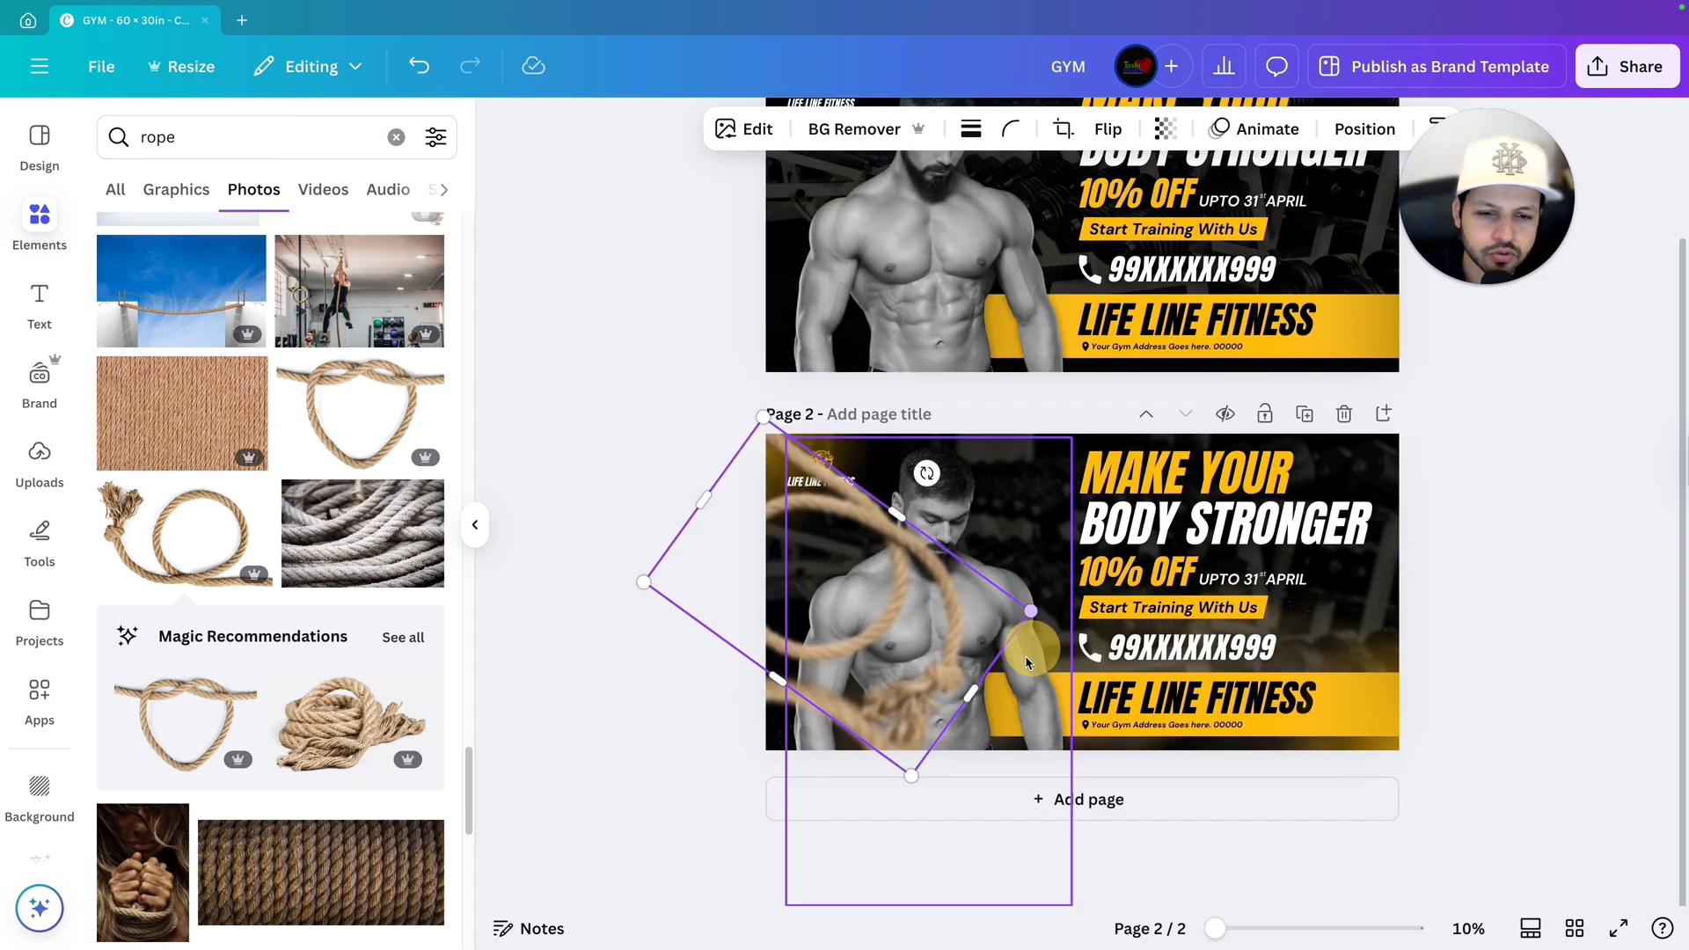
pyautogui.scroll(1, 1482, 743)
pyautogui.scroll(2, 1523, 750)
pyautogui.scroll(3, 1517, 687)
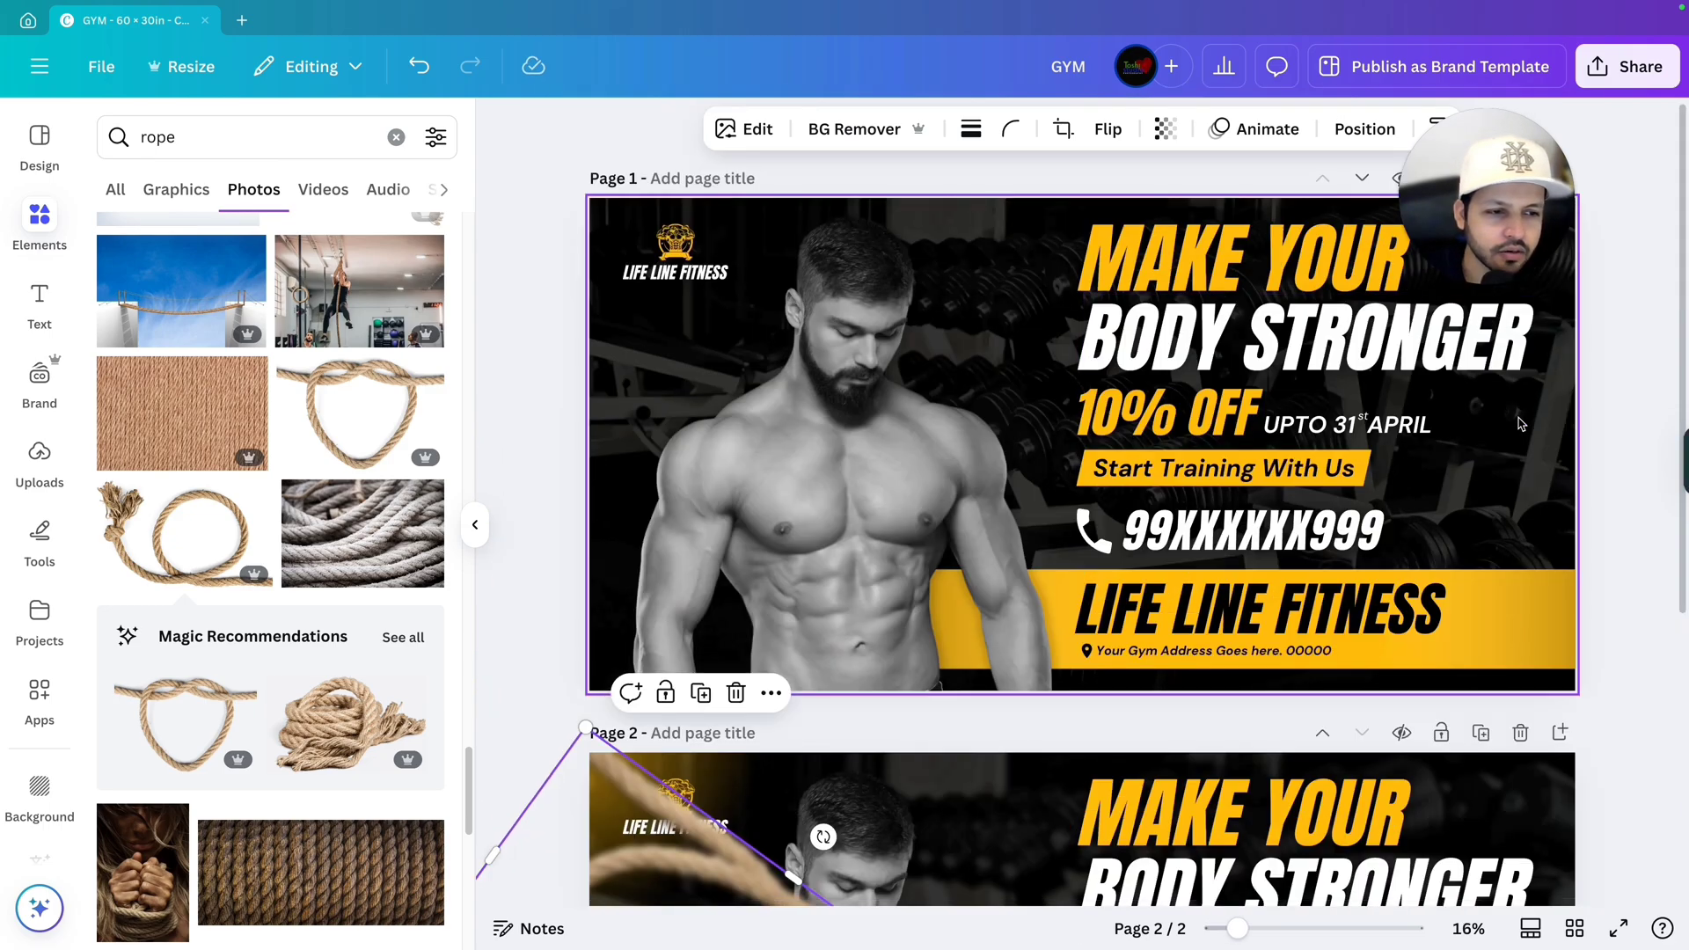
pyautogui.scroll(-3, 1519, 422)
# Step: Enlarge the rotated rope copy from a corner and move it over page 2's headline
pyautogui.moveTo(750, 774); pyautogui.dragTo(1421, 673)
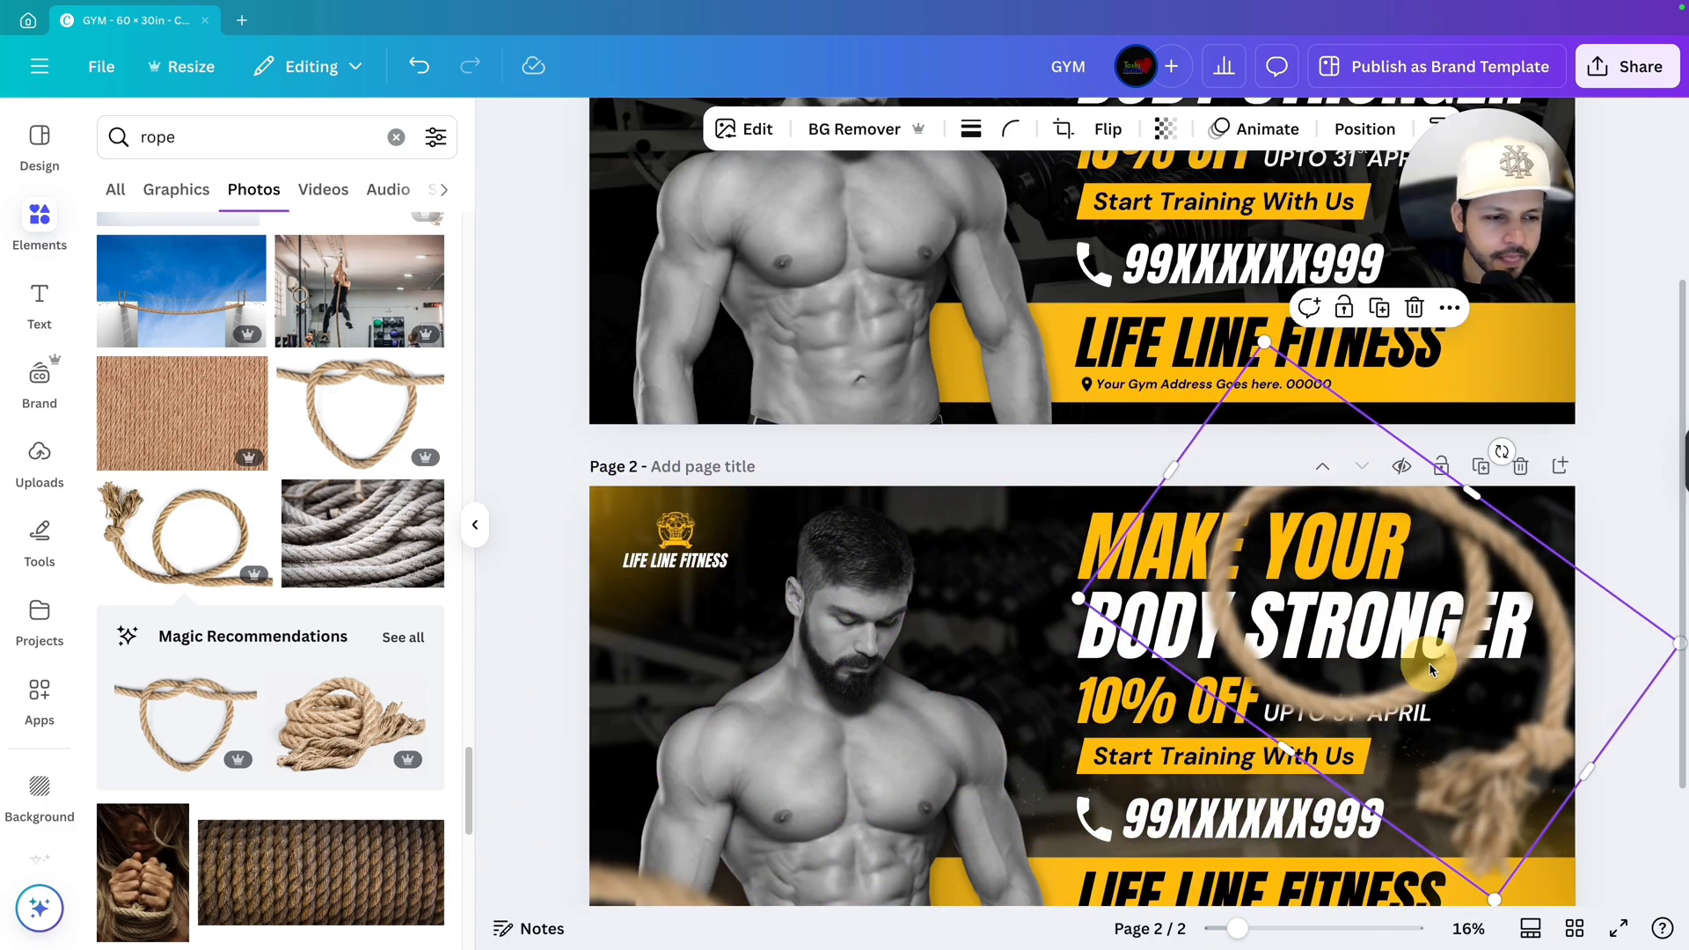
pyautogui.scroll(-3, 1432, 675)
pyautogui.scroll(5, 1539, 699)
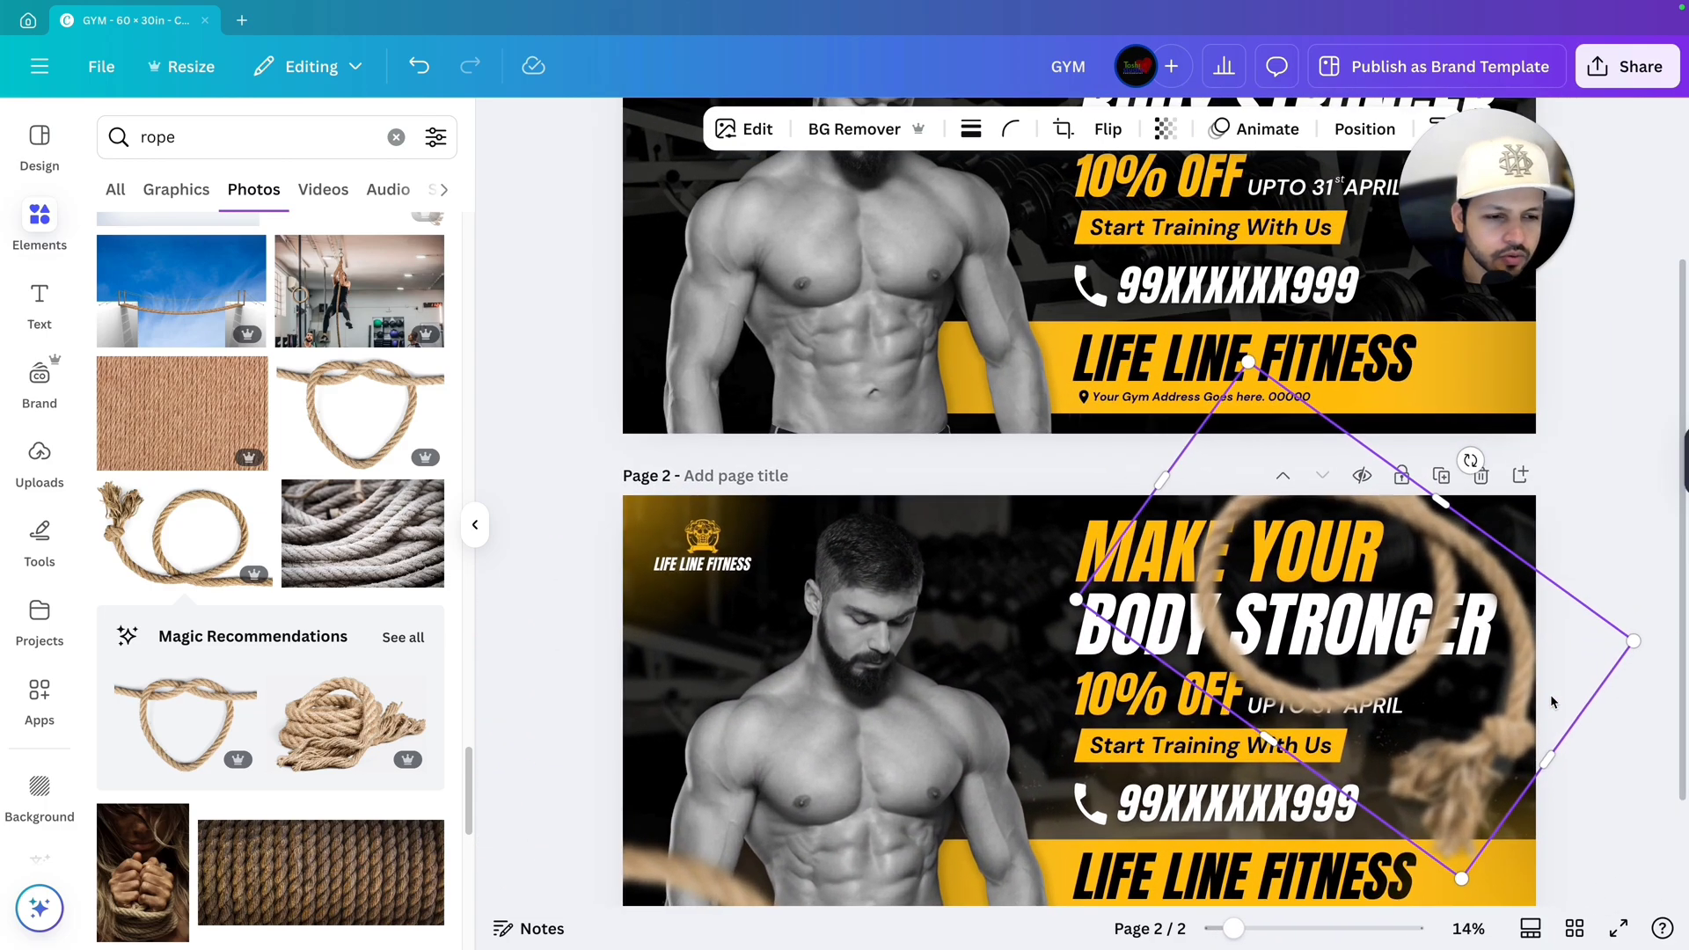
pyautogui.scroll(2, 1540, 701)
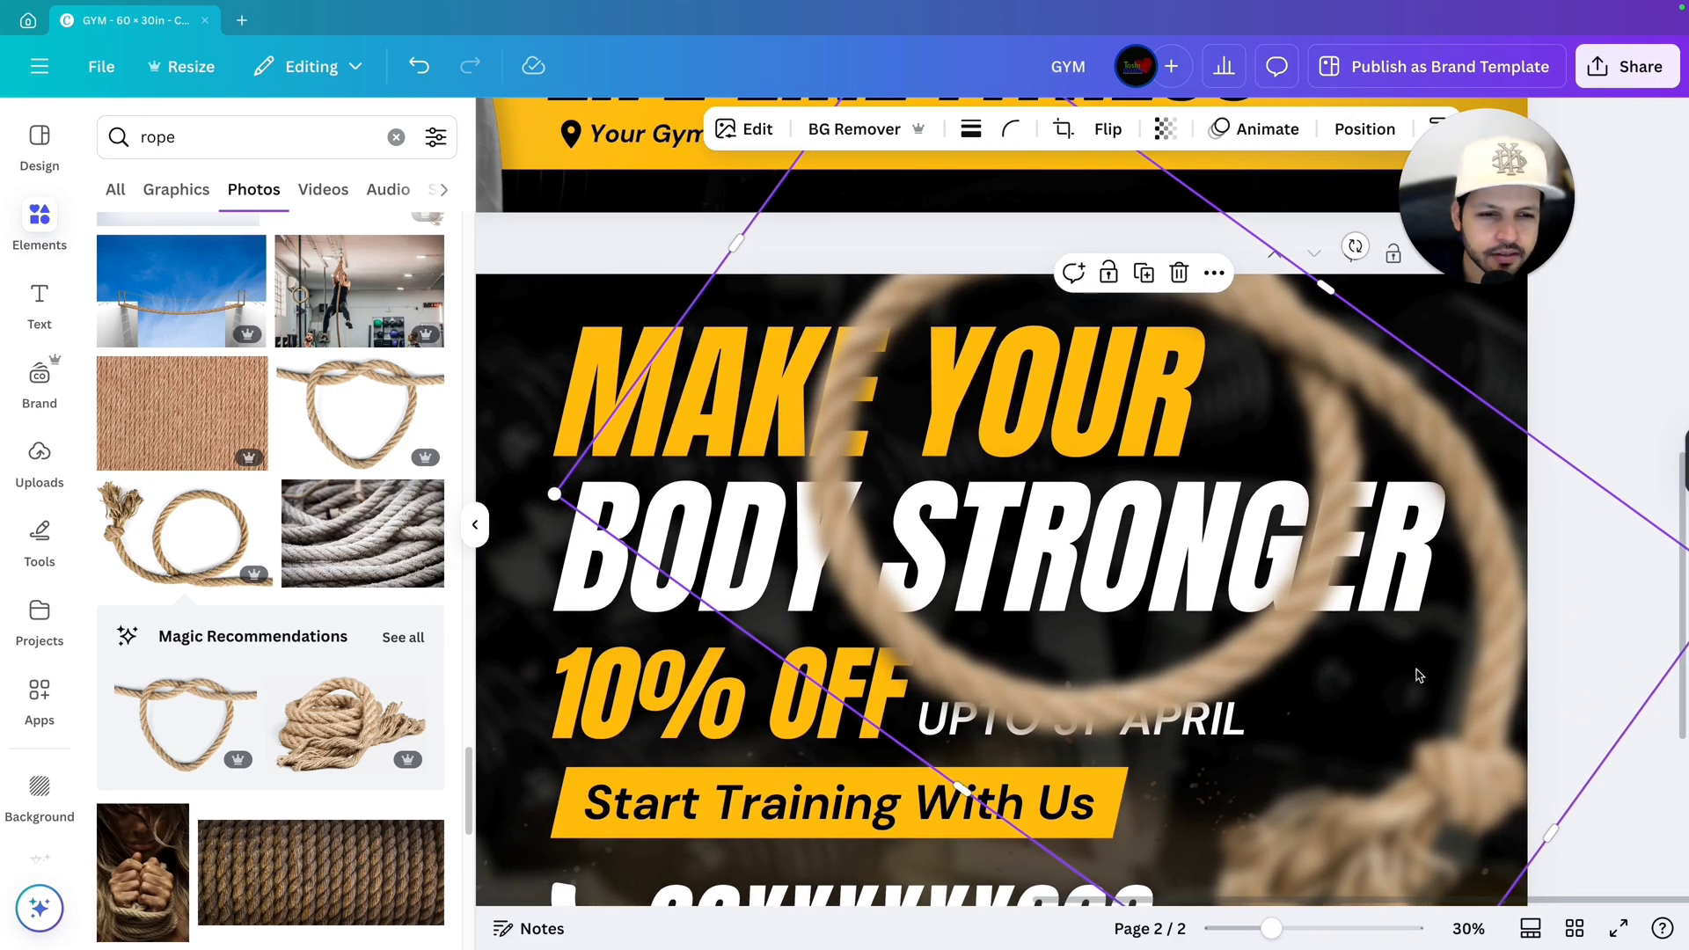
pyautogui.scroll(1, 1210, 620)
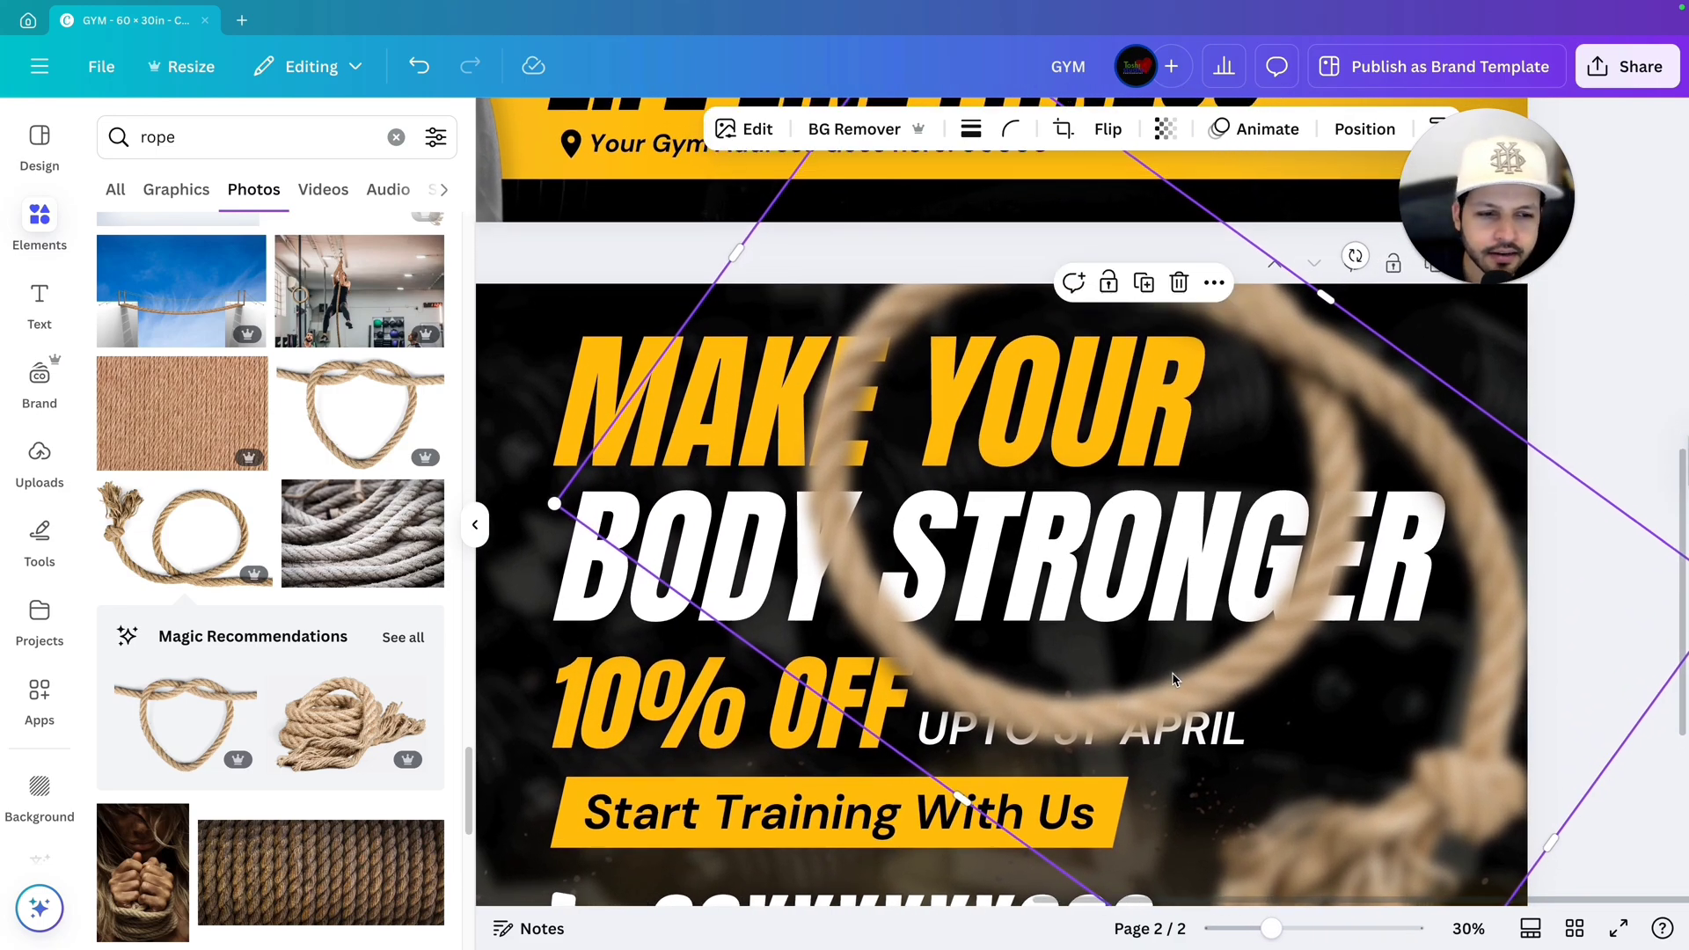
pyautogui.hscroll(-3, 1173, 679)
pyautogui.moveTo(1515, 531); pyautogui.dragTo(1682, 538)
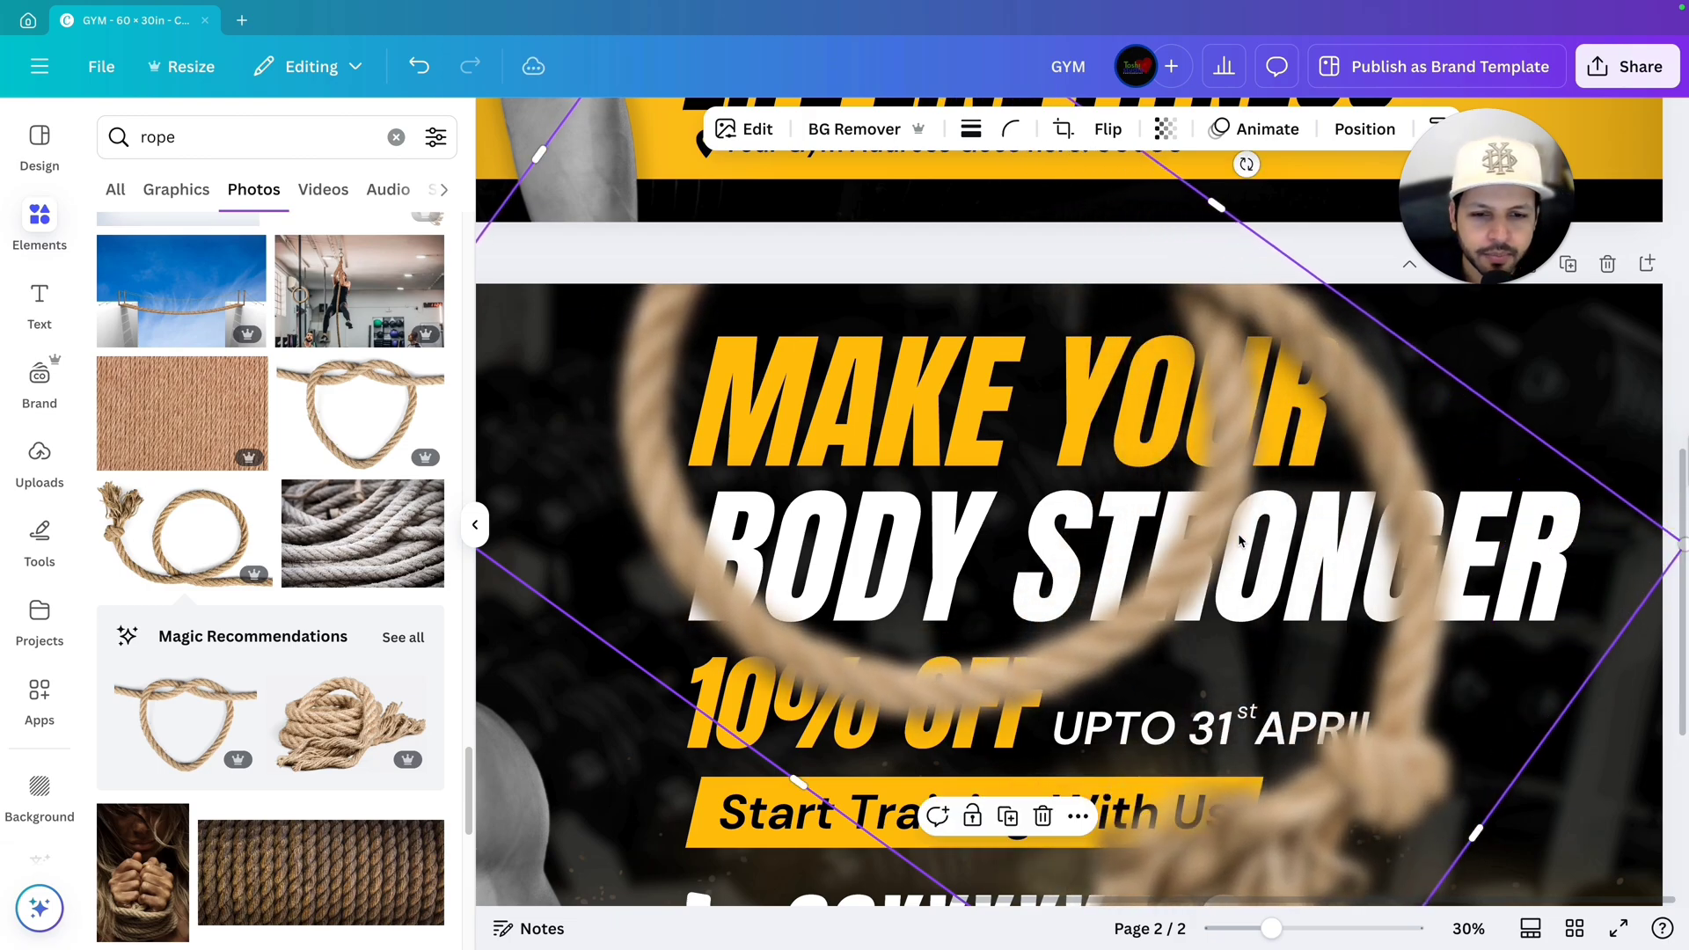
pyautogui.scroll(-5, 1240, 540)
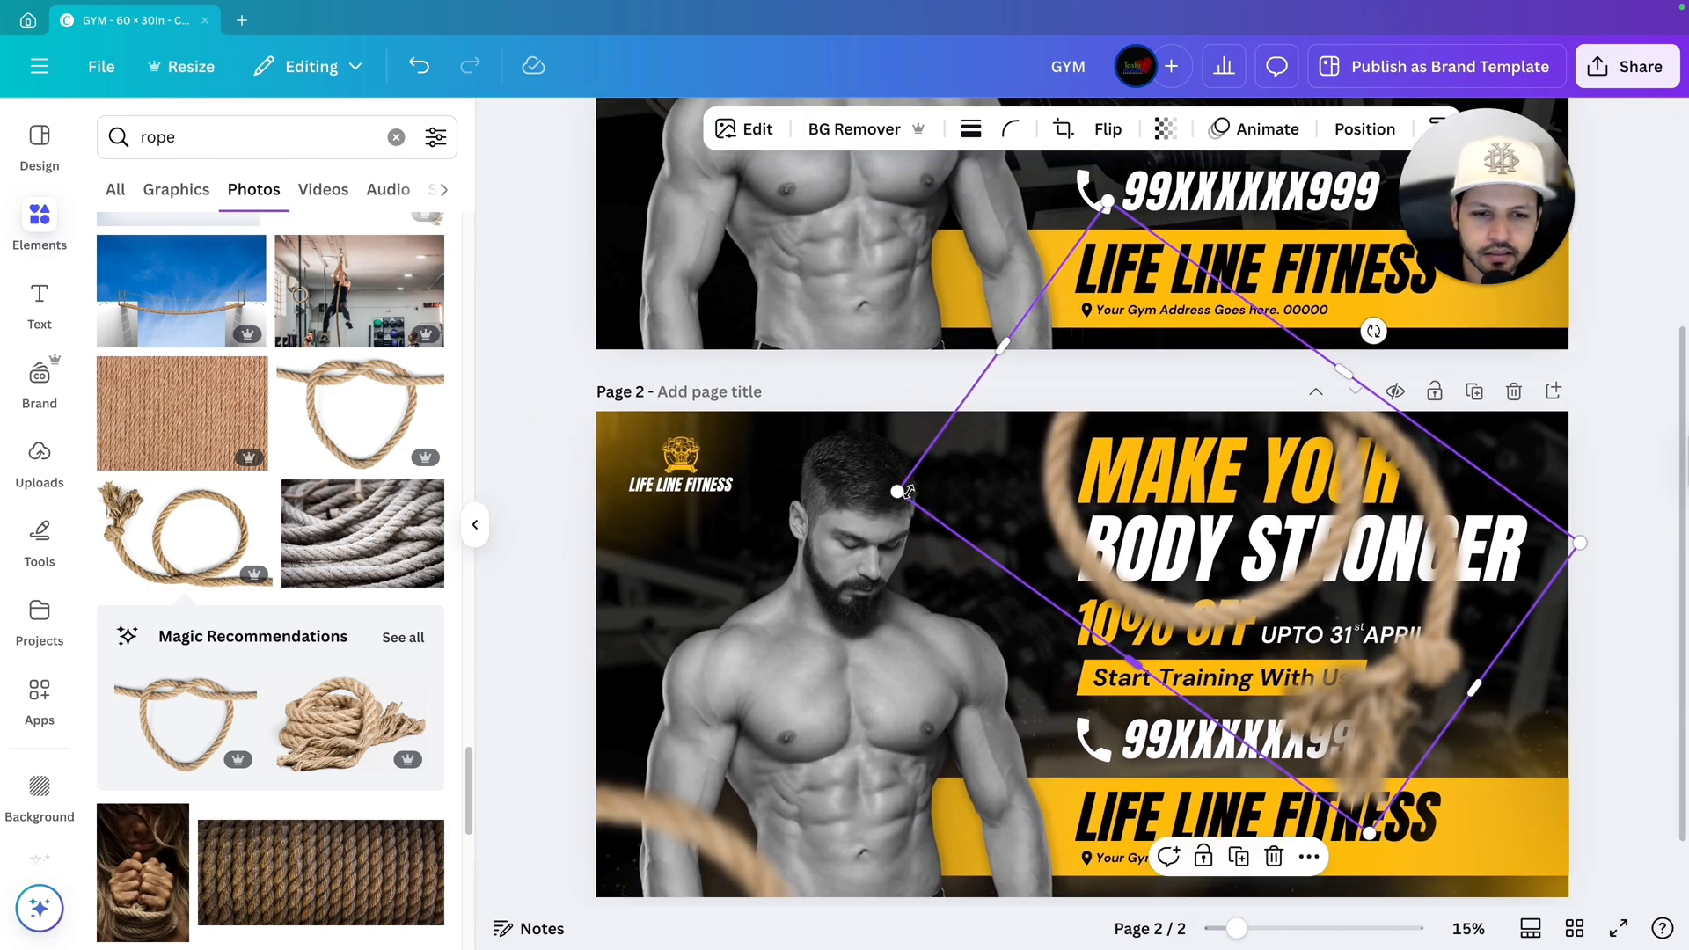
pyautogui.moveTo(884, 495); pyautogui.dragTo(757, 486)
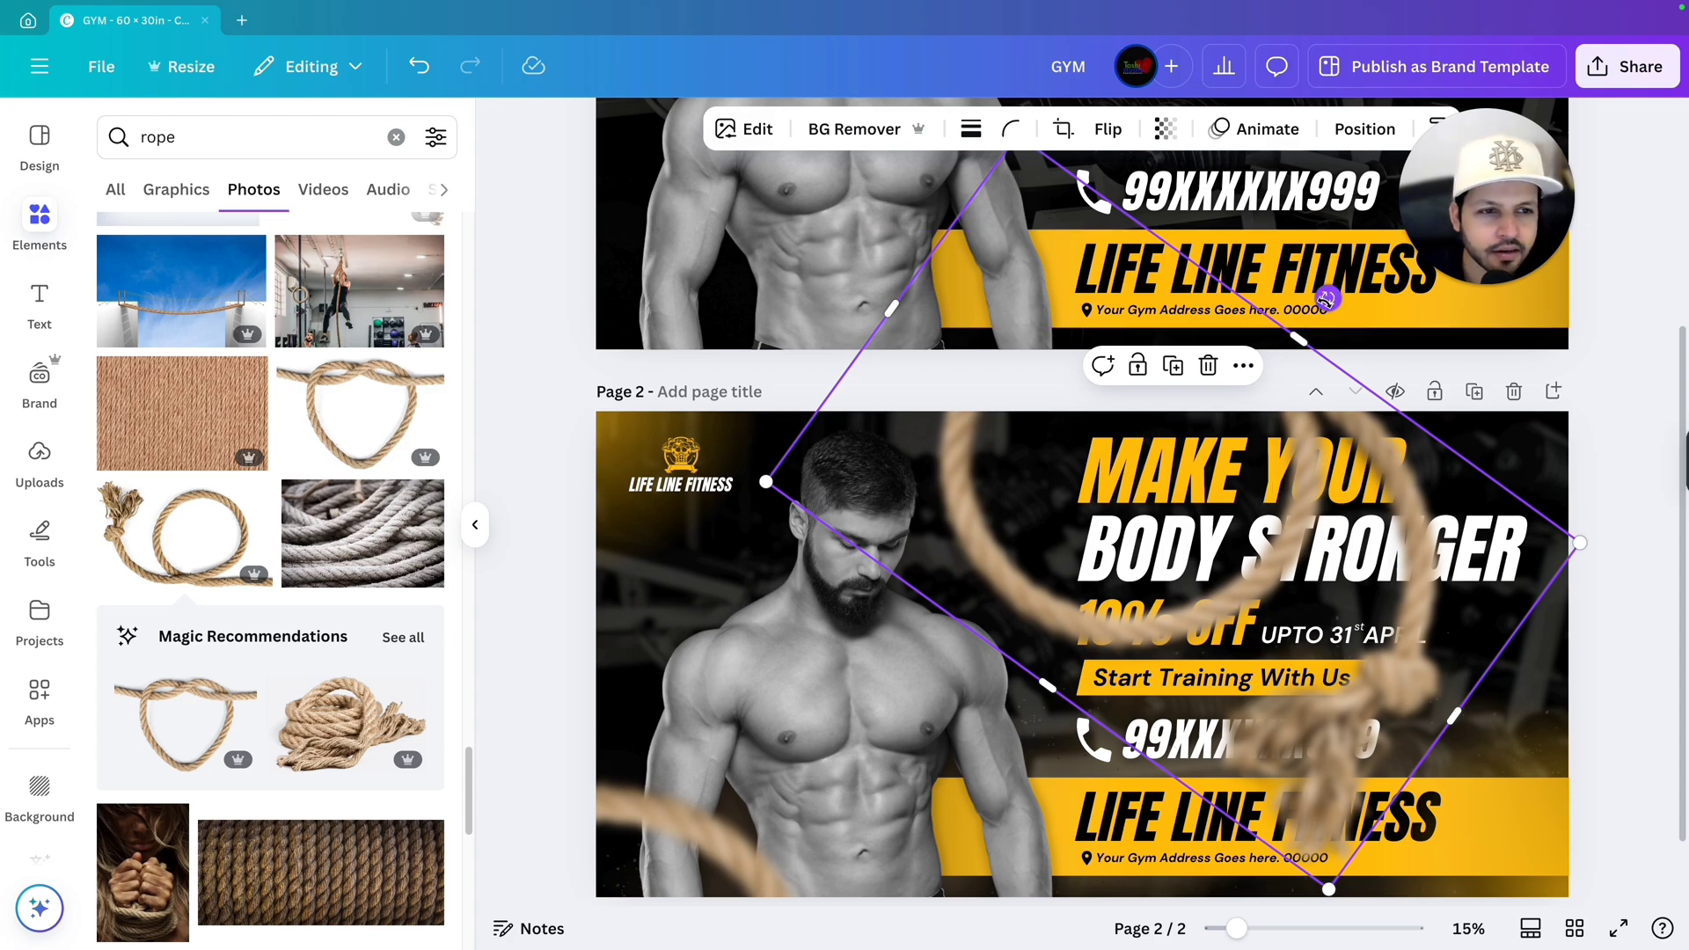
pyautogui.moveTo(1021, 585); pyautogui.dragTo(1437, 459)
# Step: Nudge the rope copy in small moves until it curves into page 2's top-right corner behind the headline
pyautogui.scroll(5, 1650, 647)
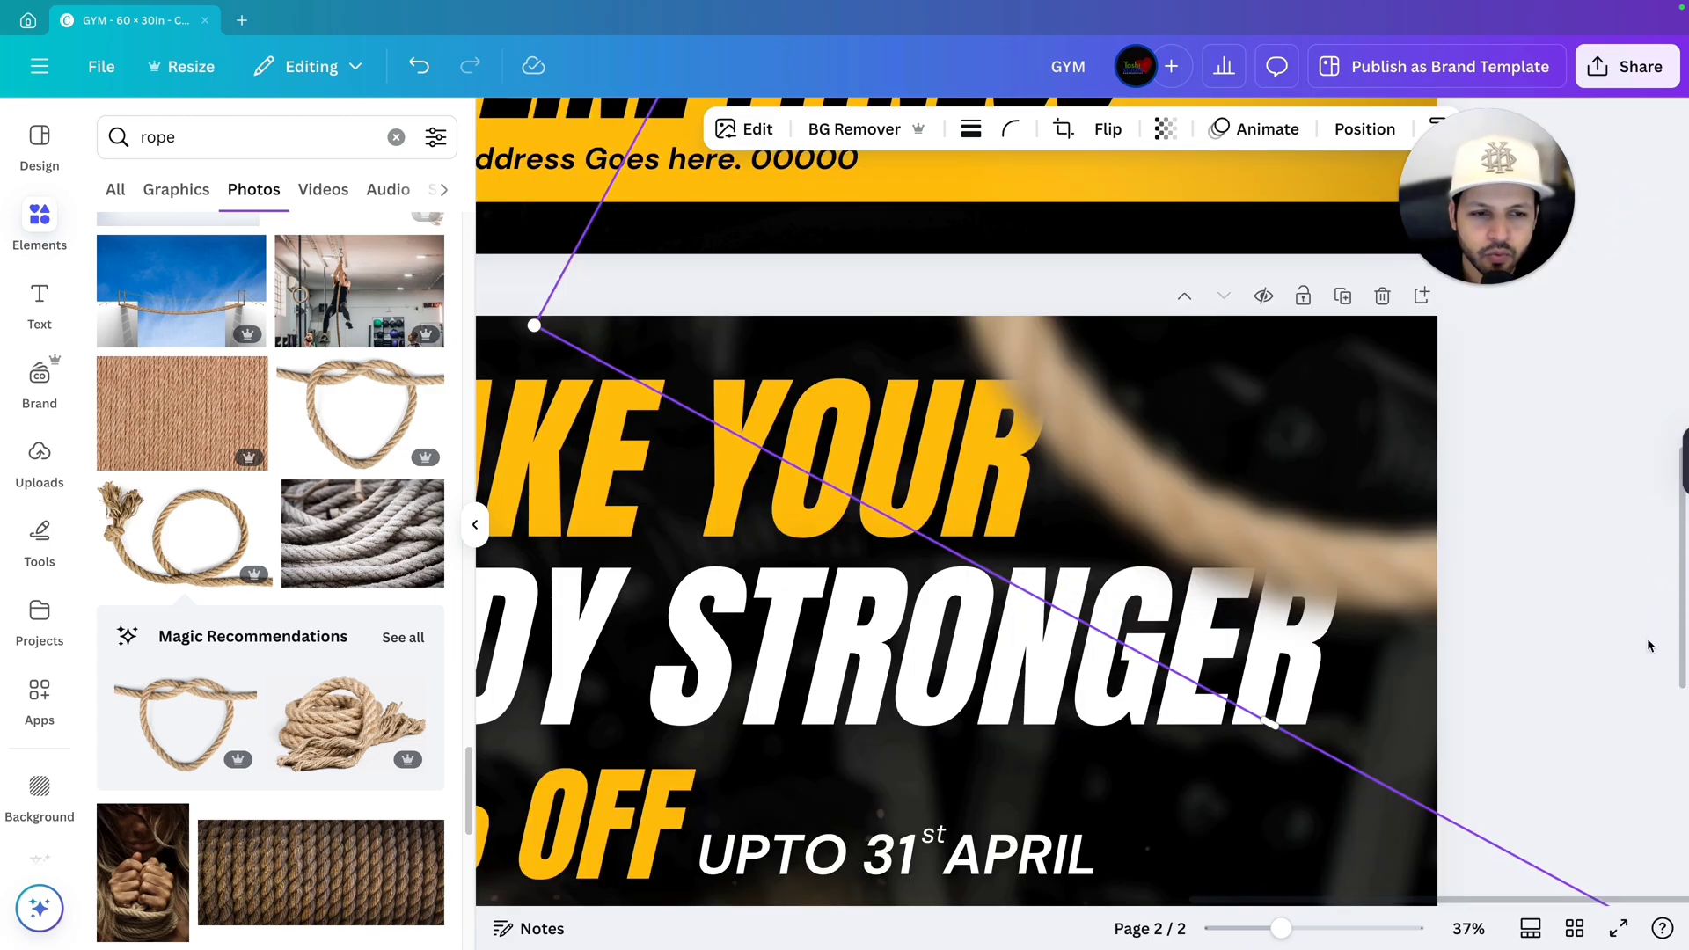
pyautogui.moveTo(1437, 572)
pyautogui.mouseDown()
pyautogui.moveTo(1467, 483)
pyautogui.moveTo(1463, 573)
pyautogui.mouseUp()
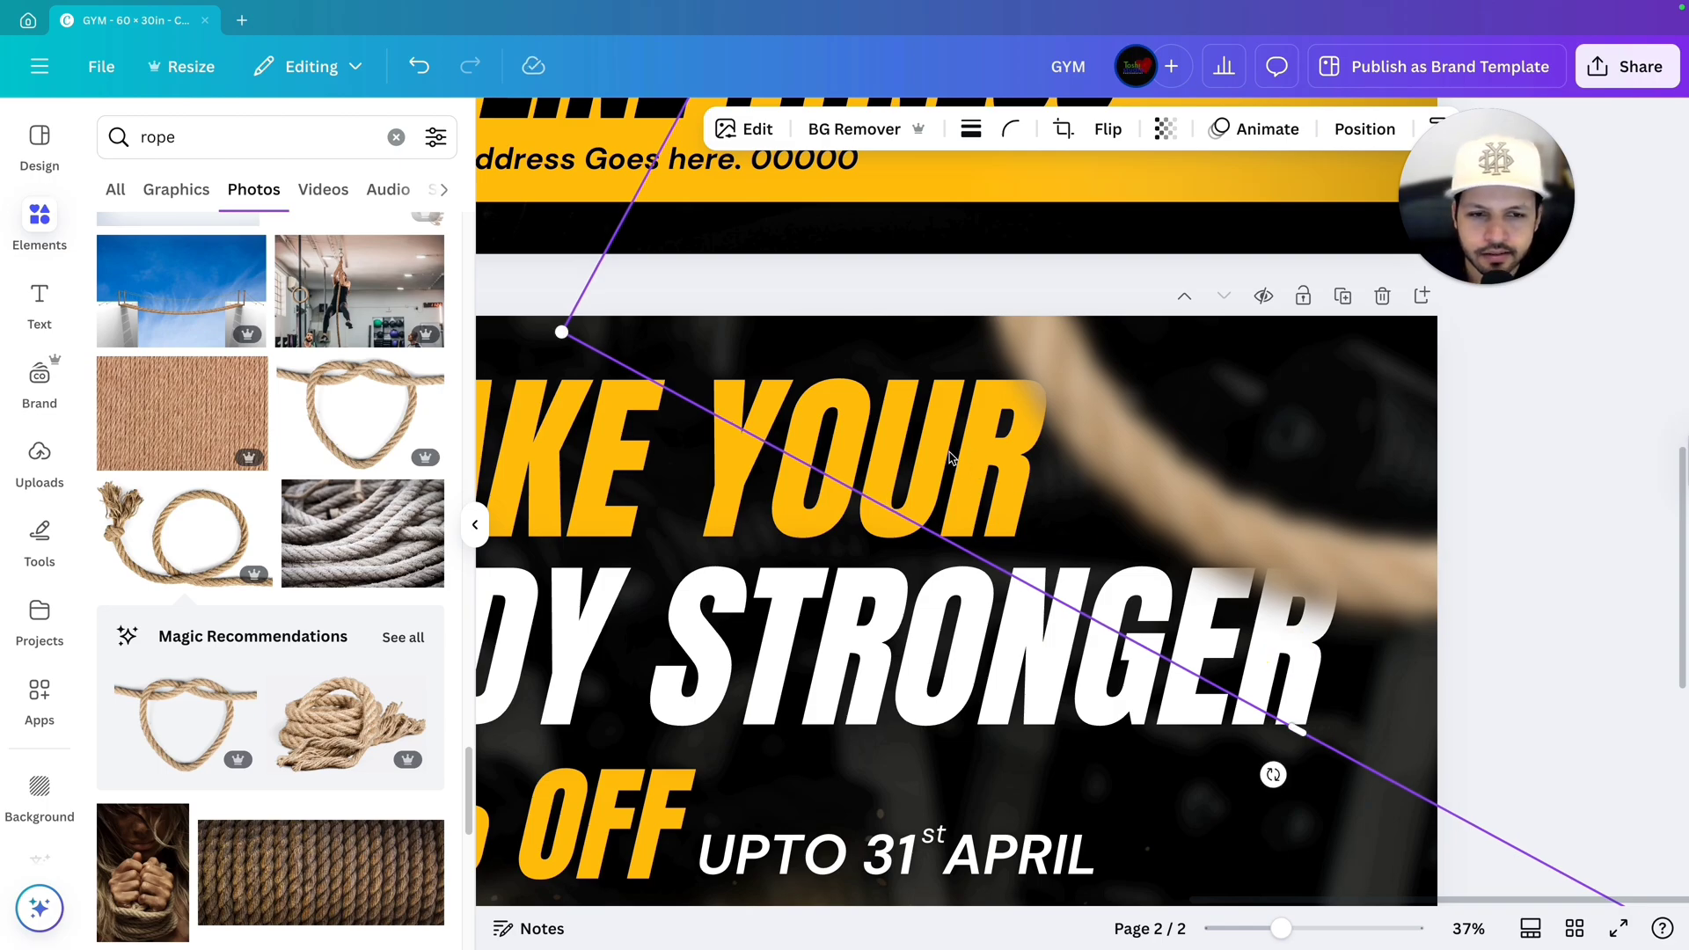
pyautogui.moveTo(1358, 564); pyautogui.dragTo(1338, 608)
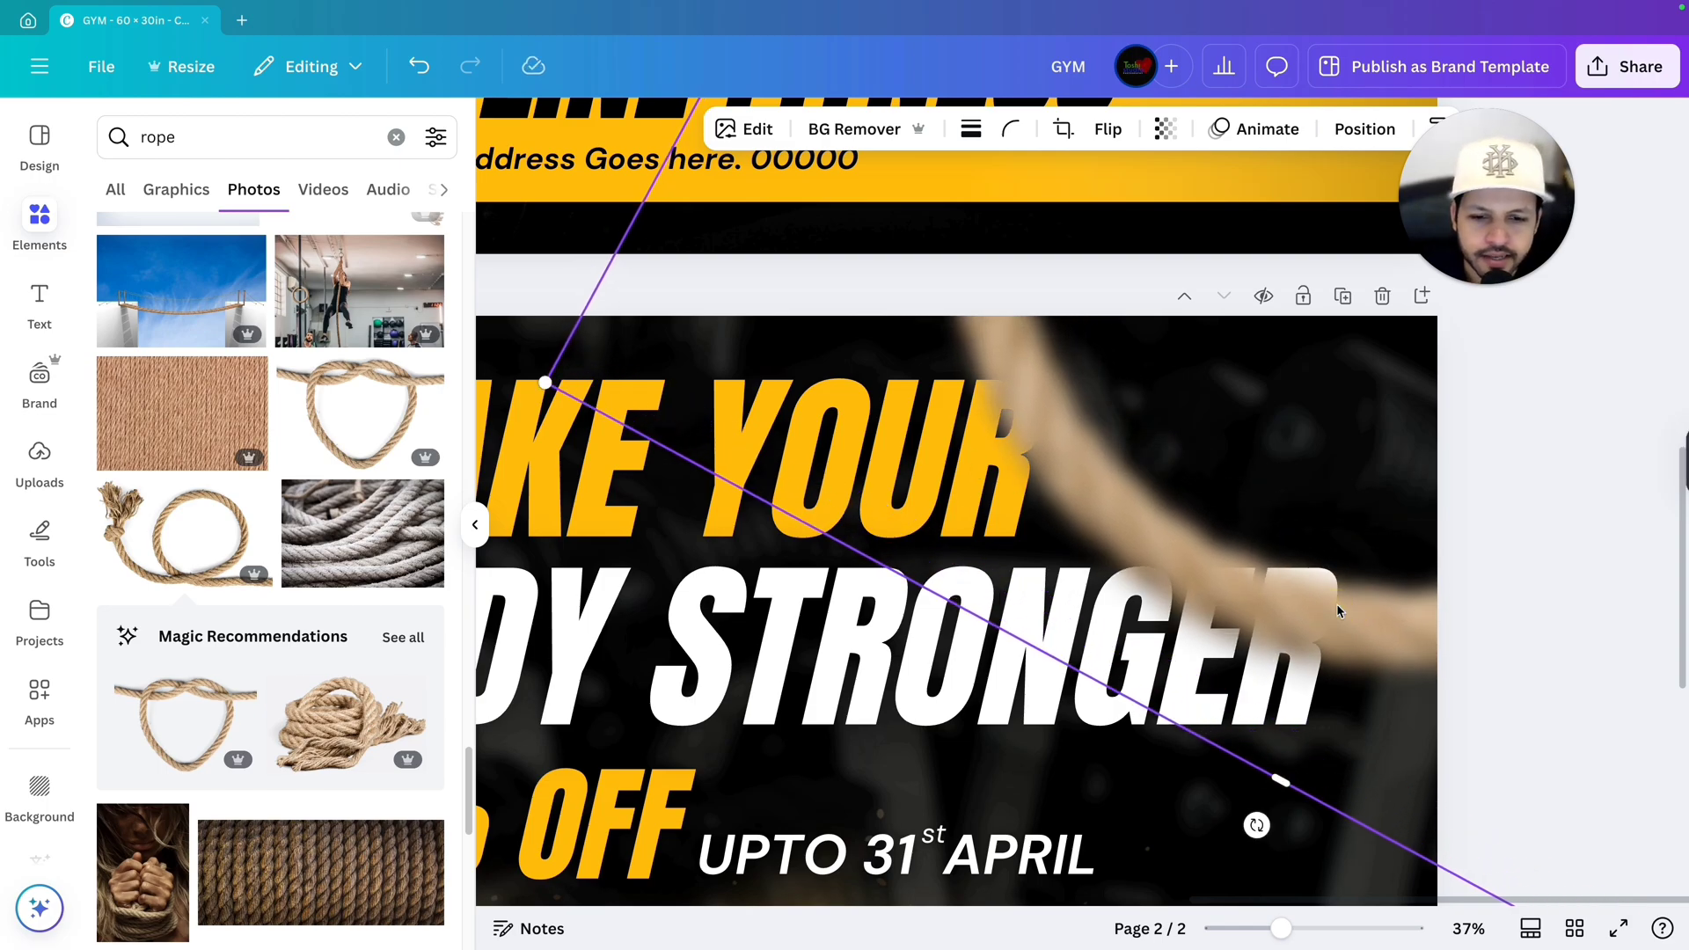
pyautogui.moveTo(1336, 613); pyautogui.dragTo(1323, 576)
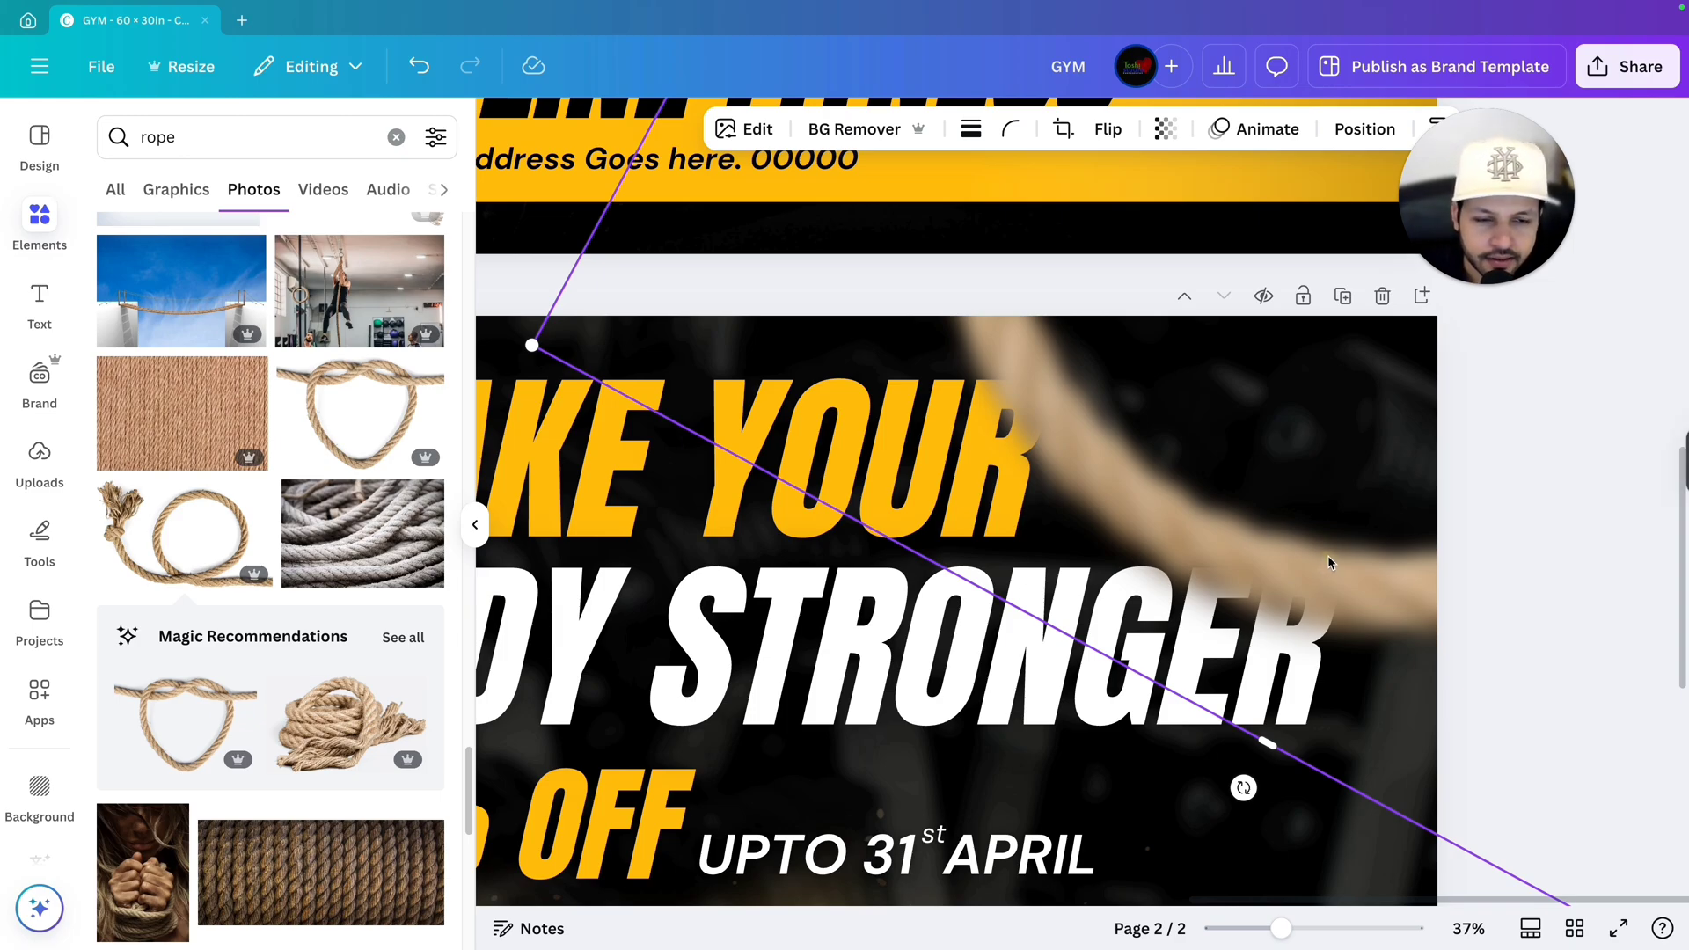
pyautogui.moveTo(1328, 558)
pyautogui.mouseDown()
pyautogui.moveTo(1365, 633)
pyautogui.moveTo(1325, 528)
pyautogui.mouseUp()
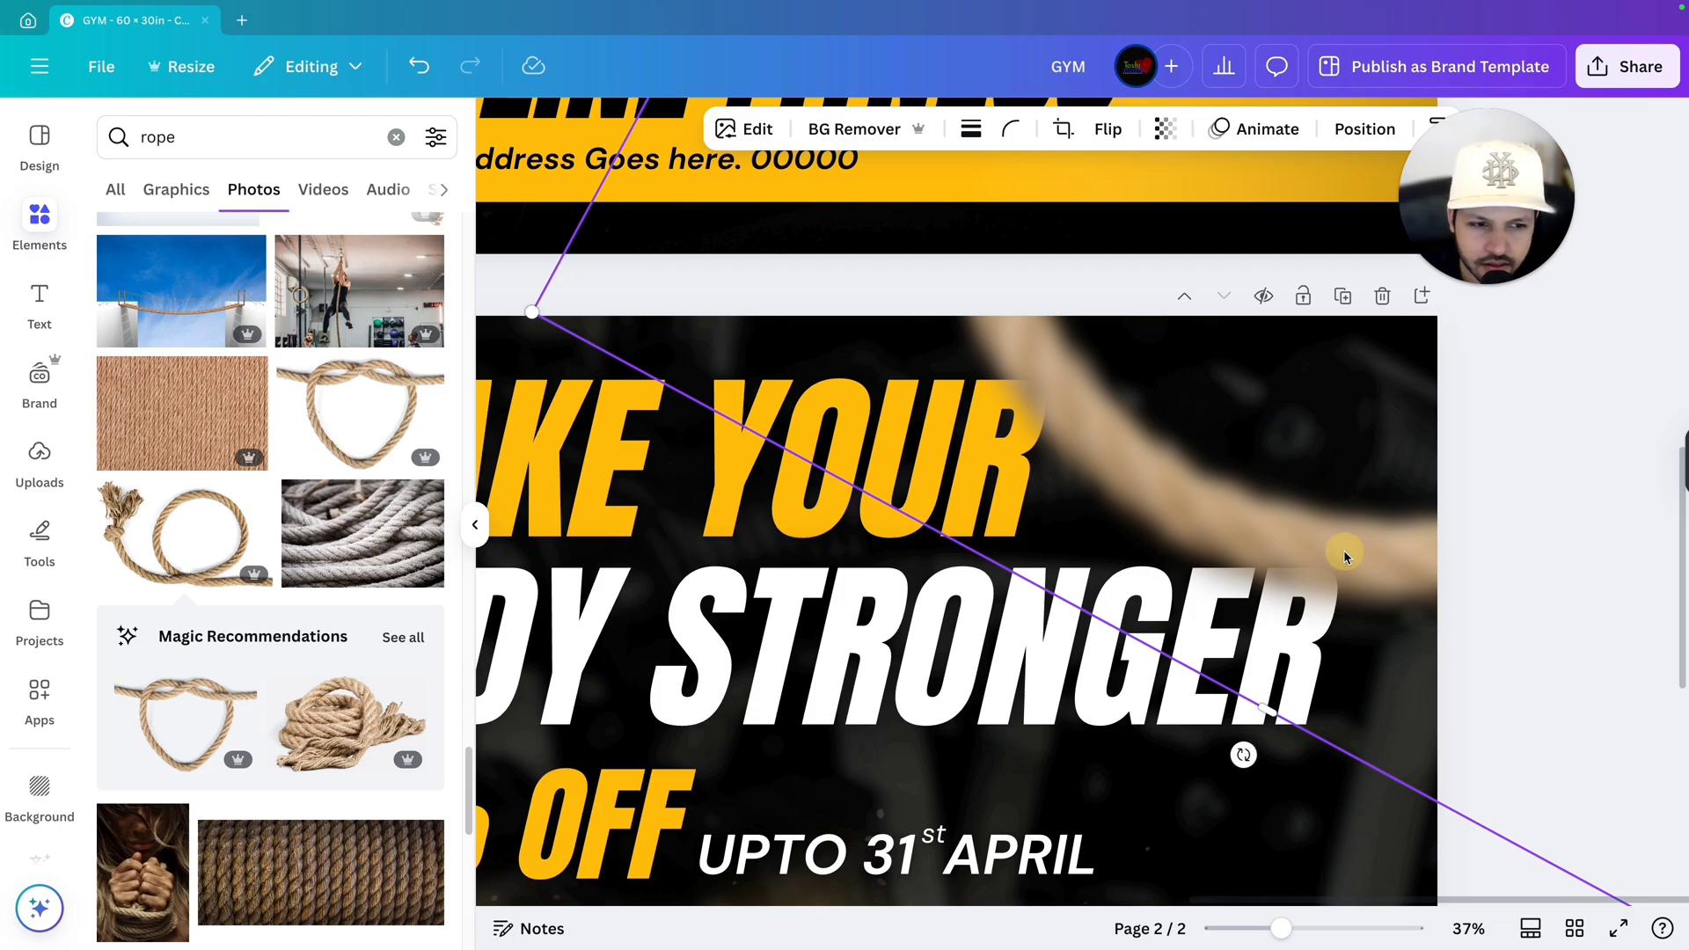
pyautogui.moveTo(1343, 563); pyautogui.dragTo(1352, 554)
pyautogui.scroll(5, 1410, 588)
pyautogui.scroll(1, 1411, 588)
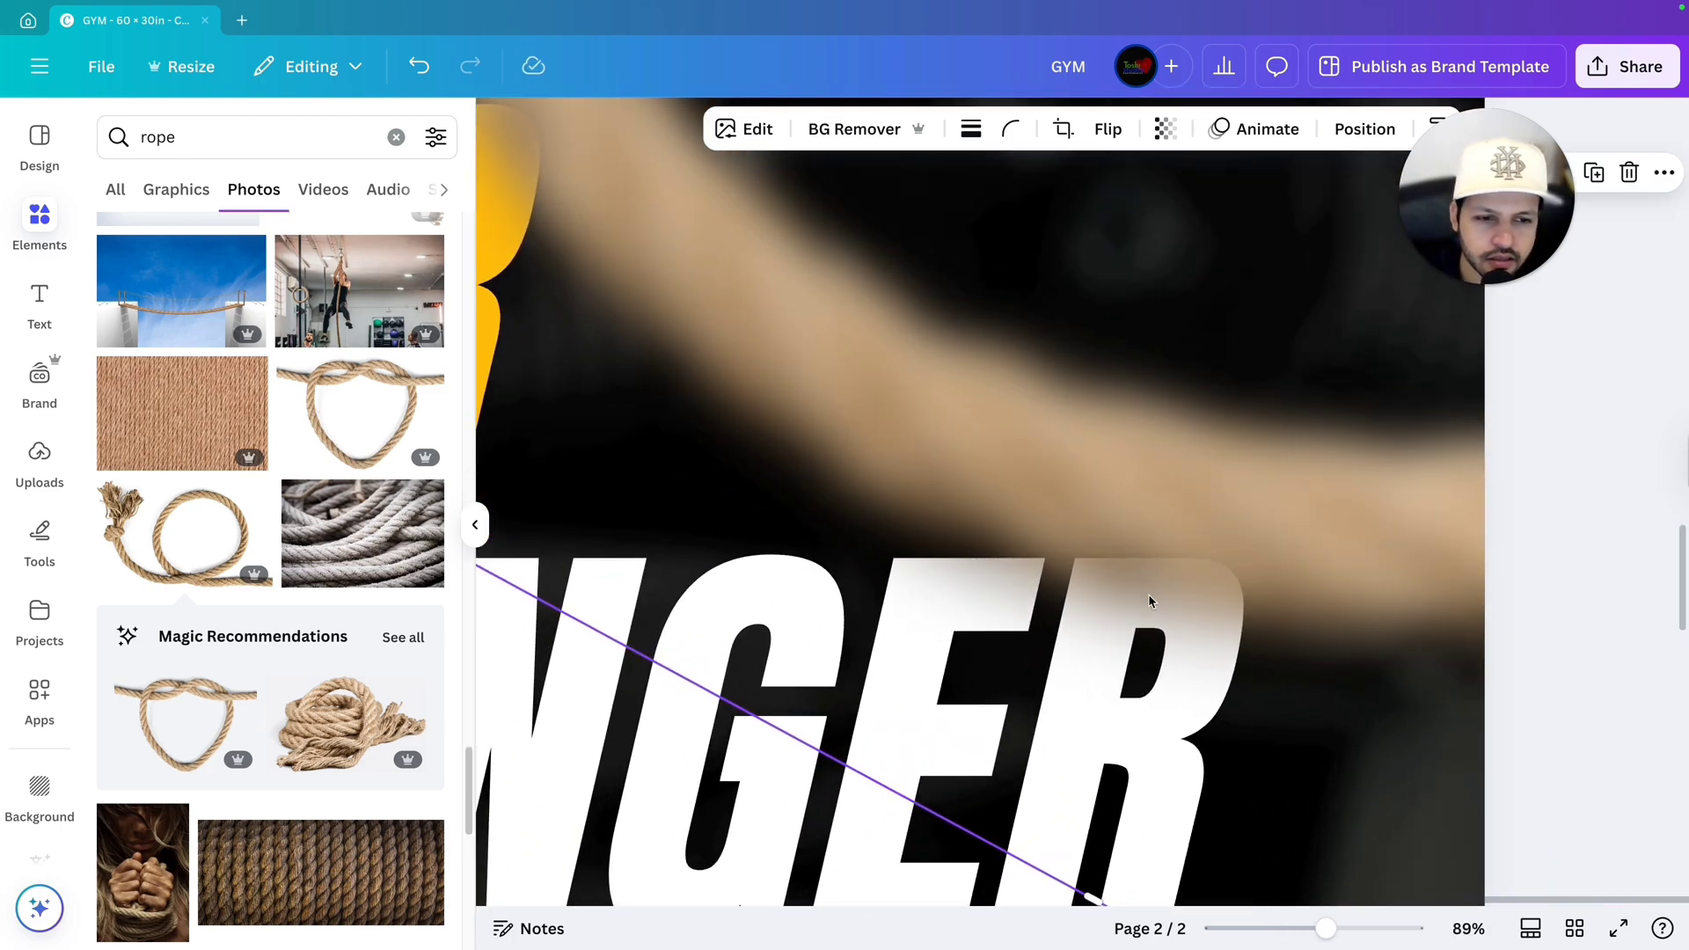
pyautogui.scroll(-5, 1153, 601)
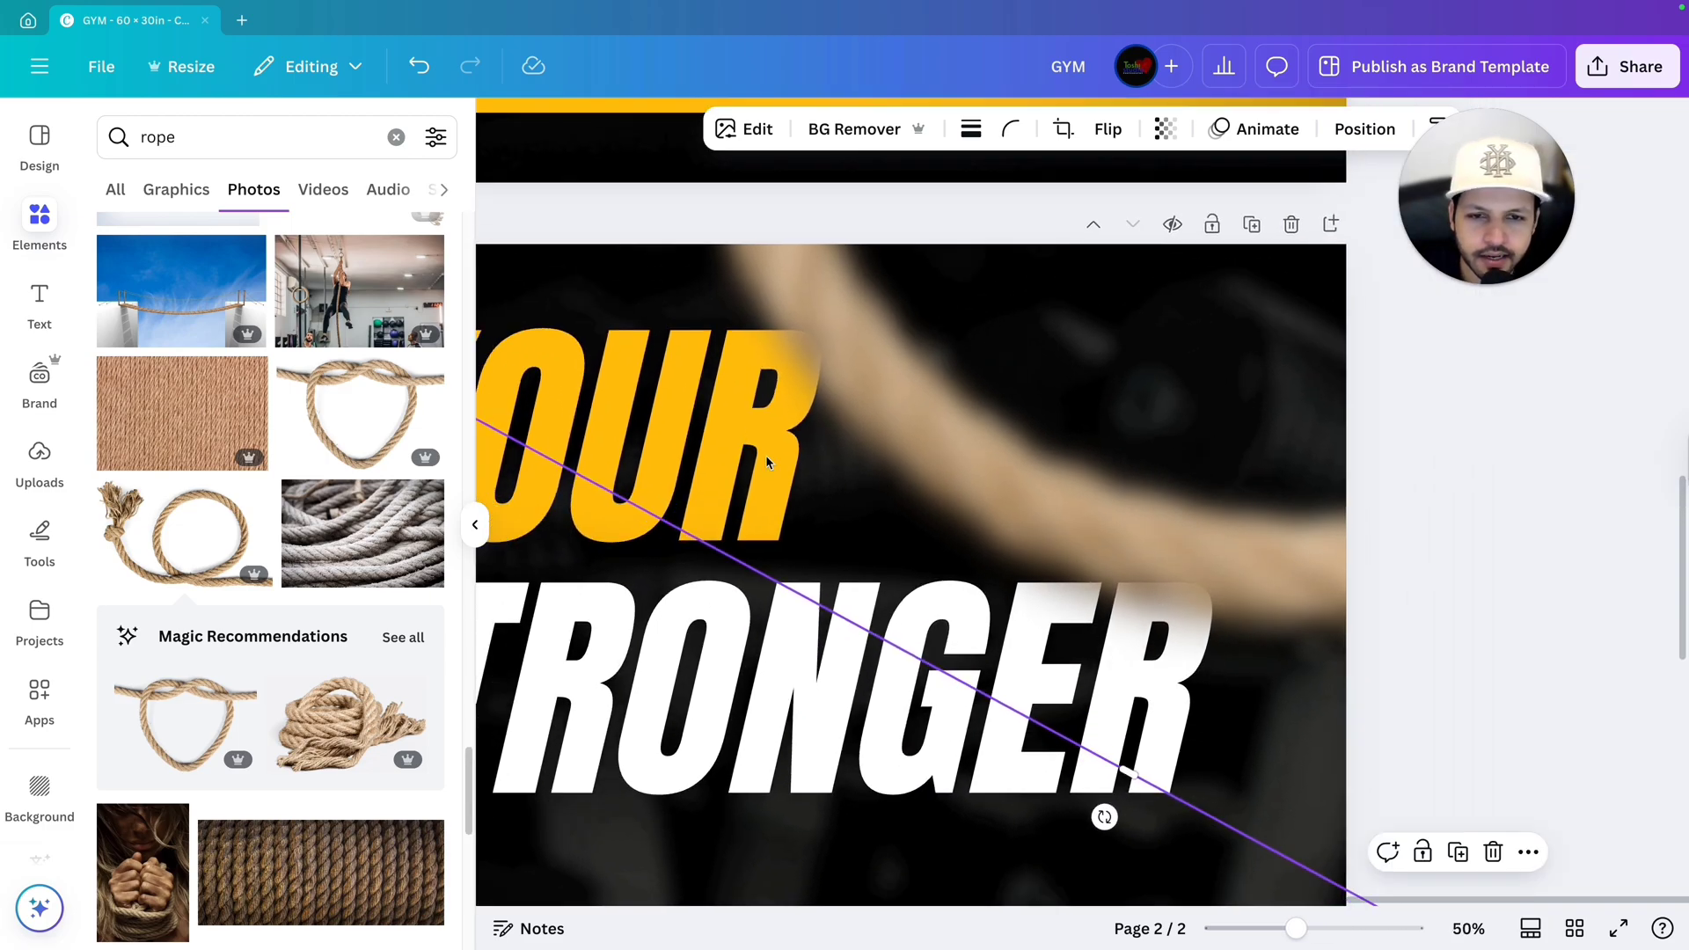
pyautogui.scroll(5, 732, 403)
pyautogui.scroll(1, 899, 593)
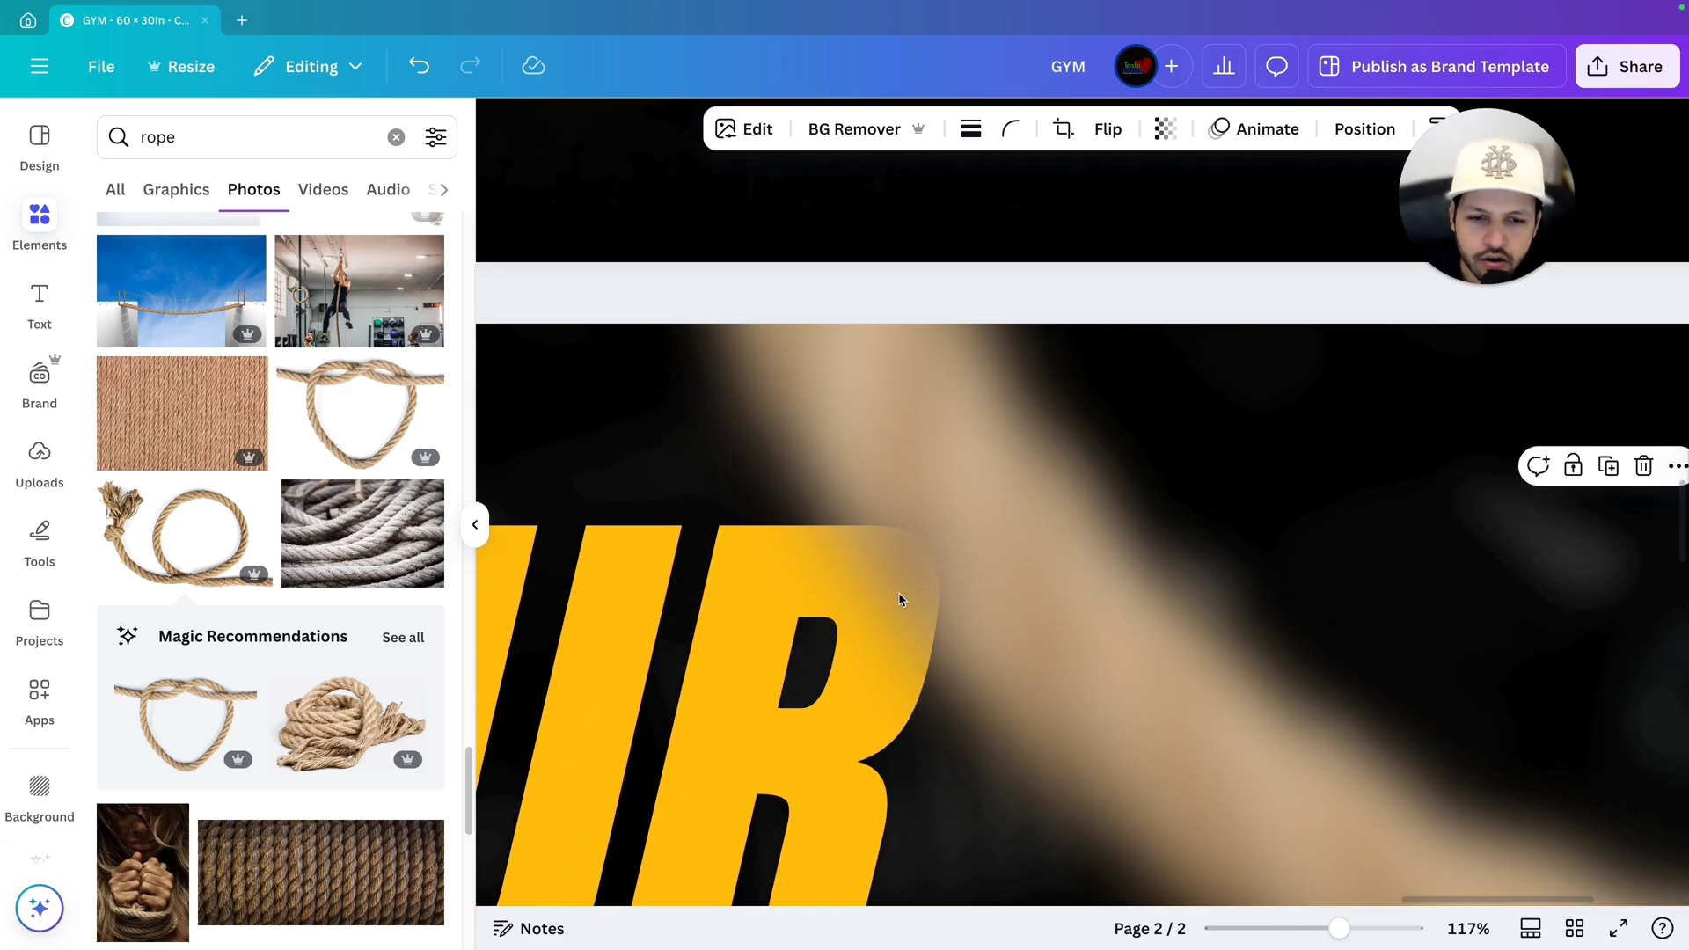
pyautogui.scroll(-5, 887, 598)
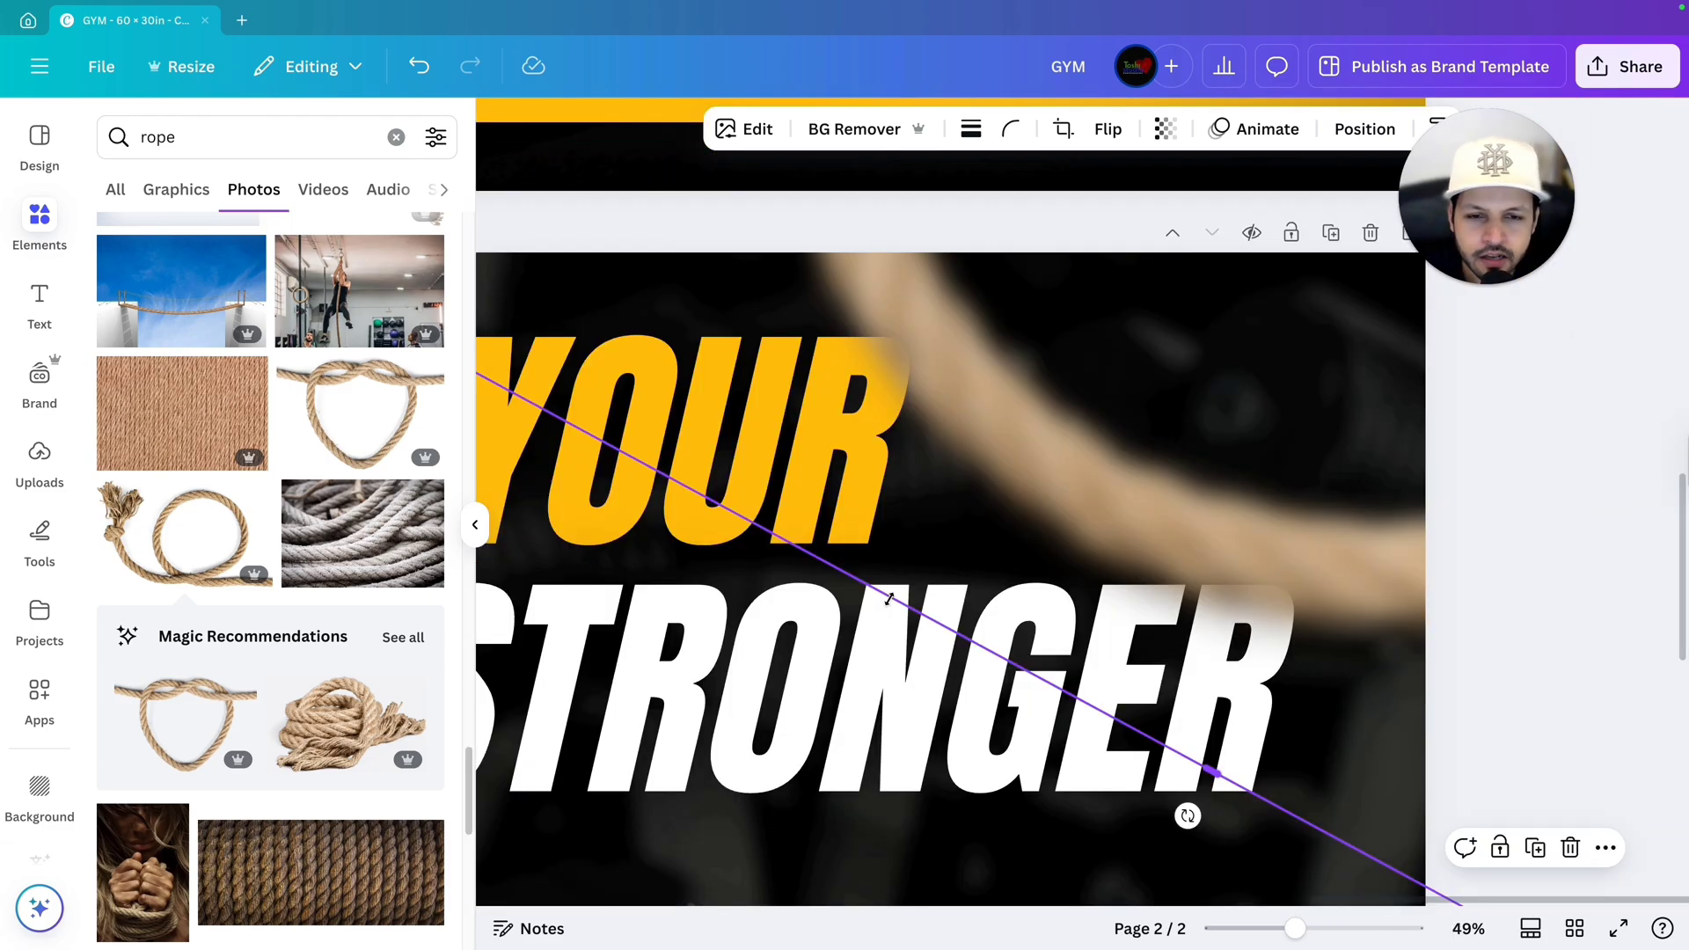
pyautogui.scroll(3, 890, 600)
pyautogui.scroll(1, 893, 602)
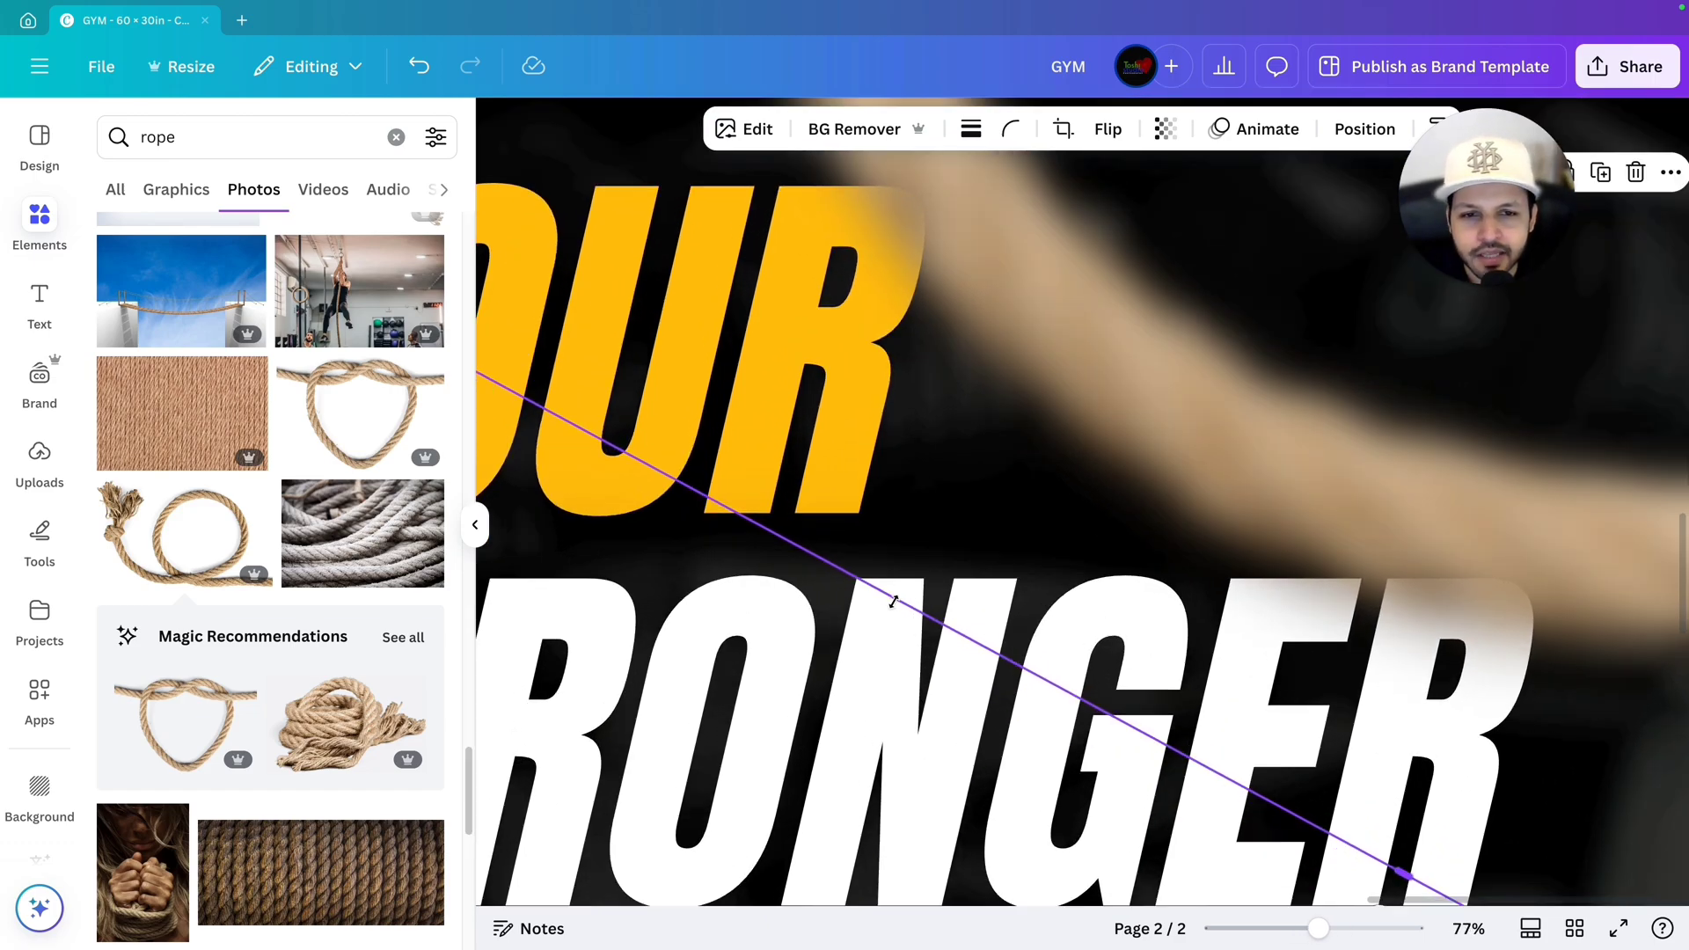
pyautogui.scroll(-5, 893, 602)
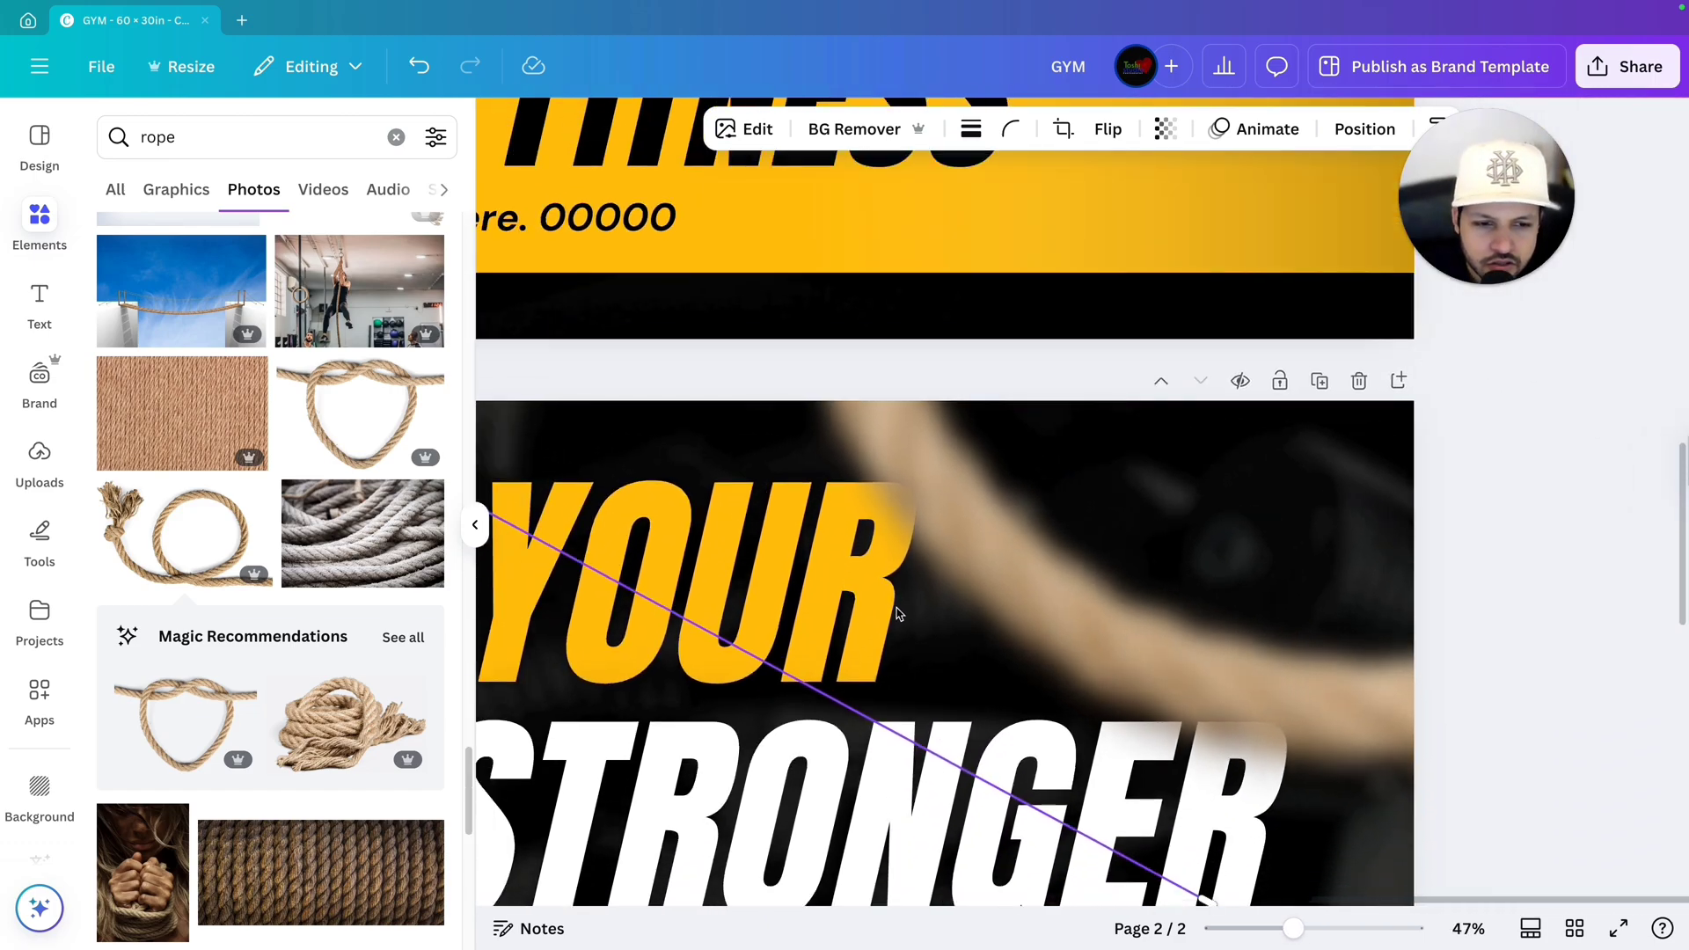
pyautogui.scroll(-6, 897, 613)
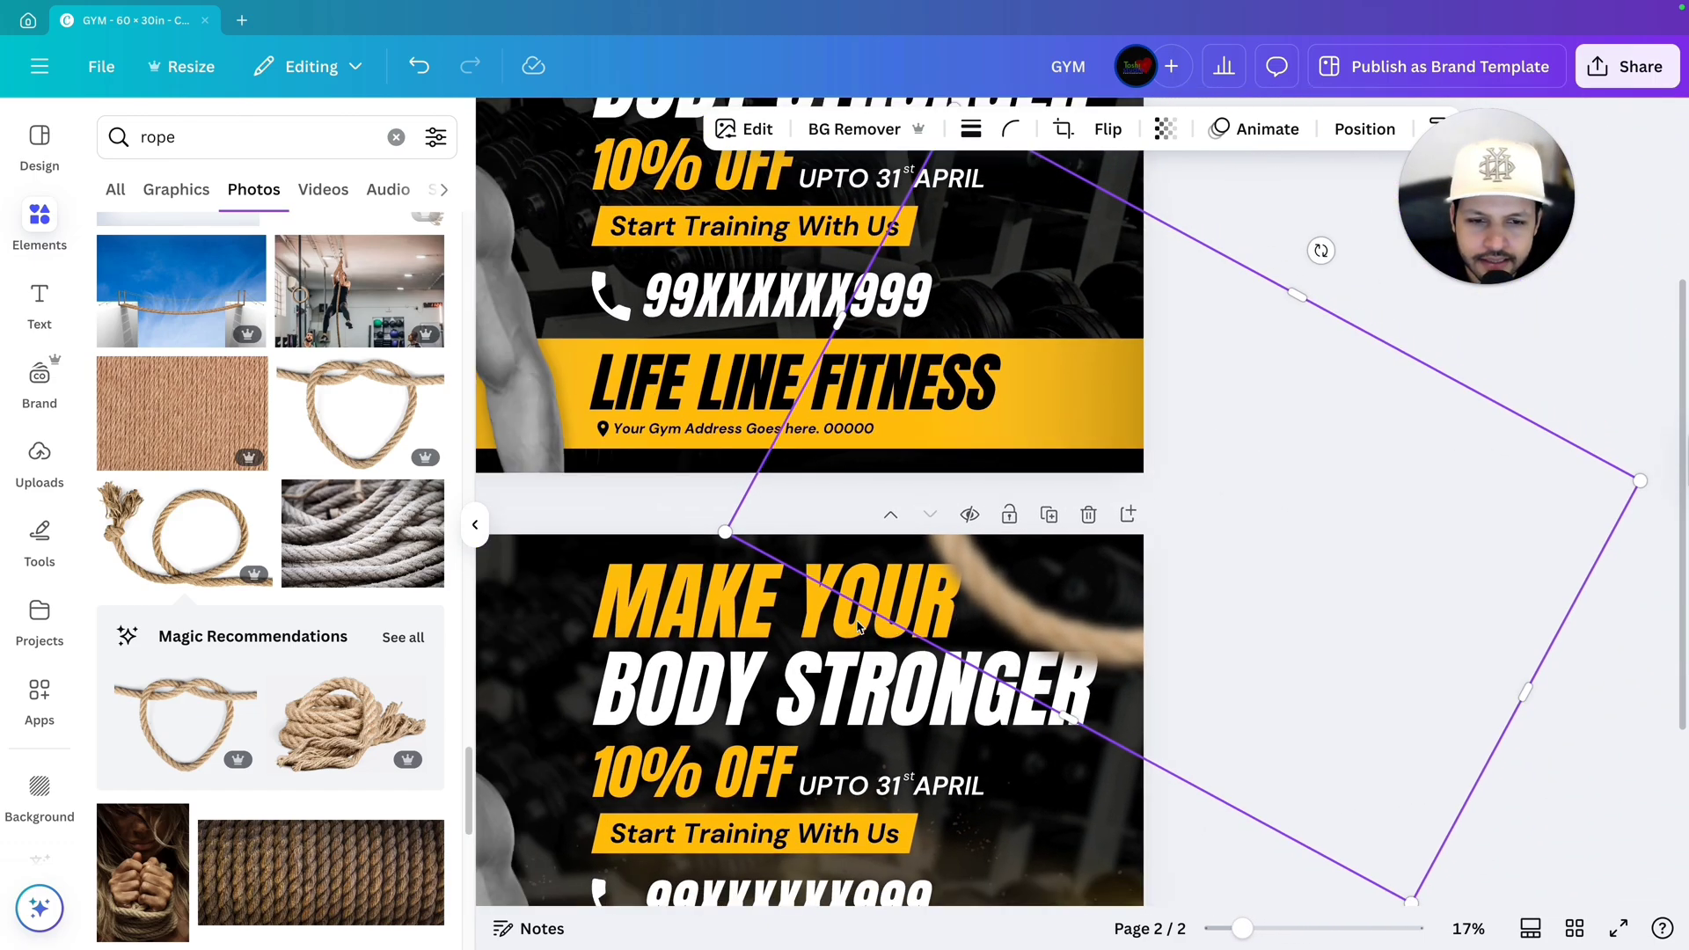
pyautogui.scroll(-3, 859, 627)
pyautogui.scroll(2, 1532, 661)
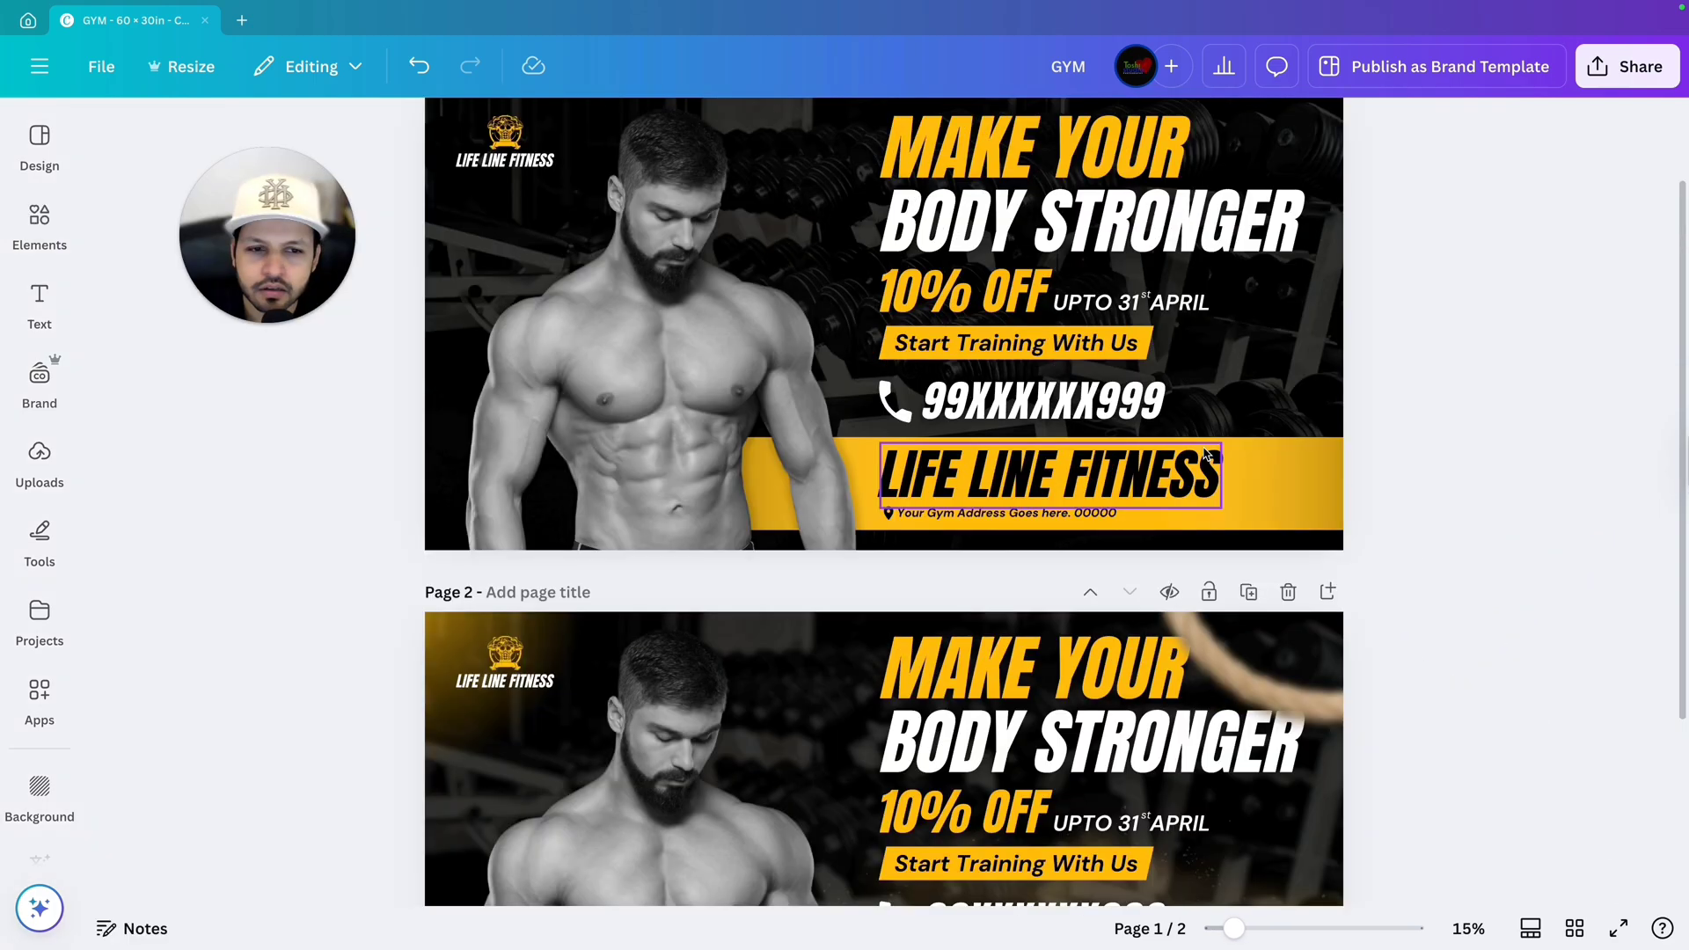
# Step: Scroll to show the finished page 2, with rope arcs at top-right and bottom-left, beside page 1
pyautogui.scroll(3, 880, 439)
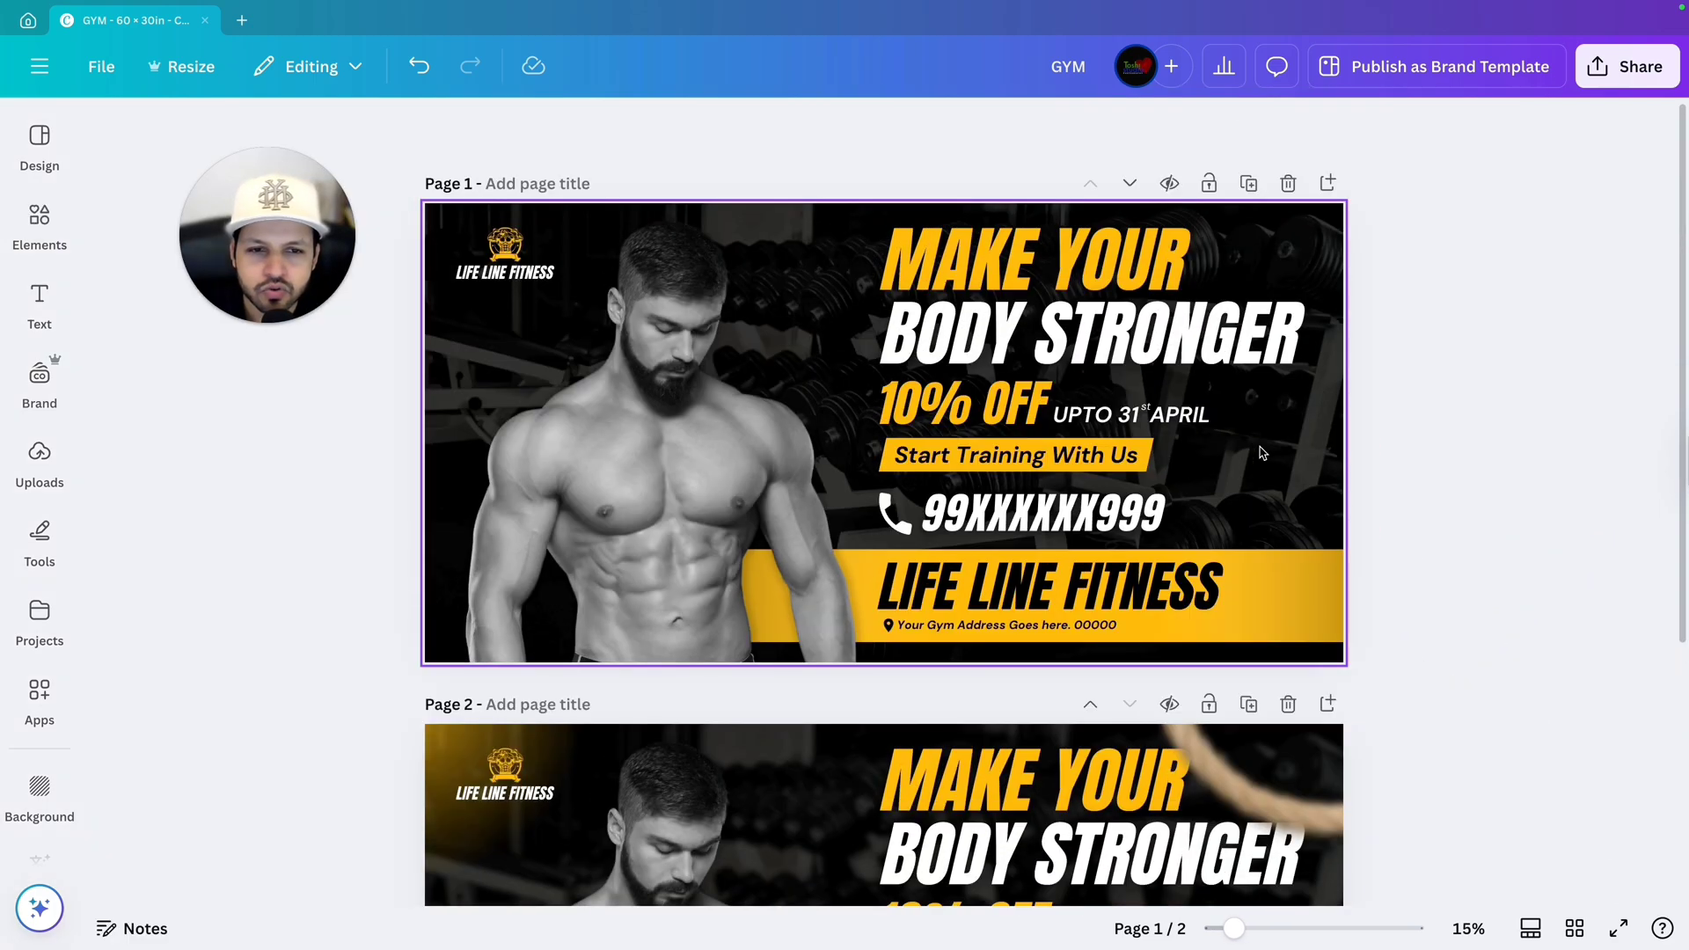
pyautogui.scroll(2, 884, 431)
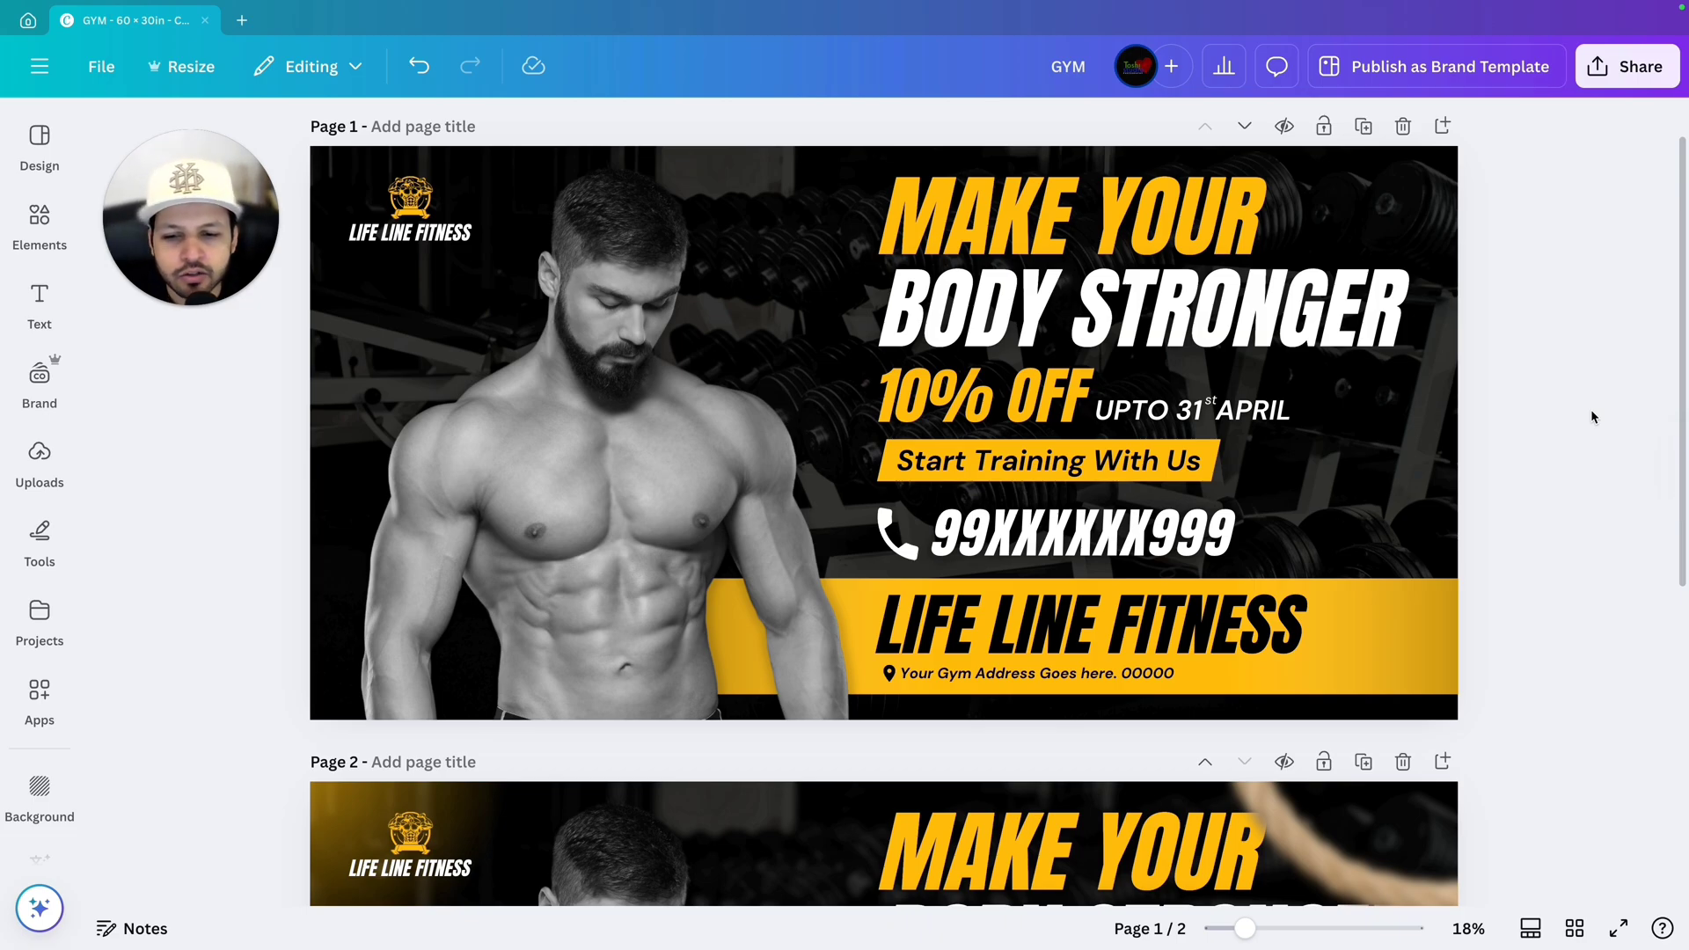
pyautogui.scroll(-2, 1591, 409)
pyautogui.scroll(-4, 1591, 409)
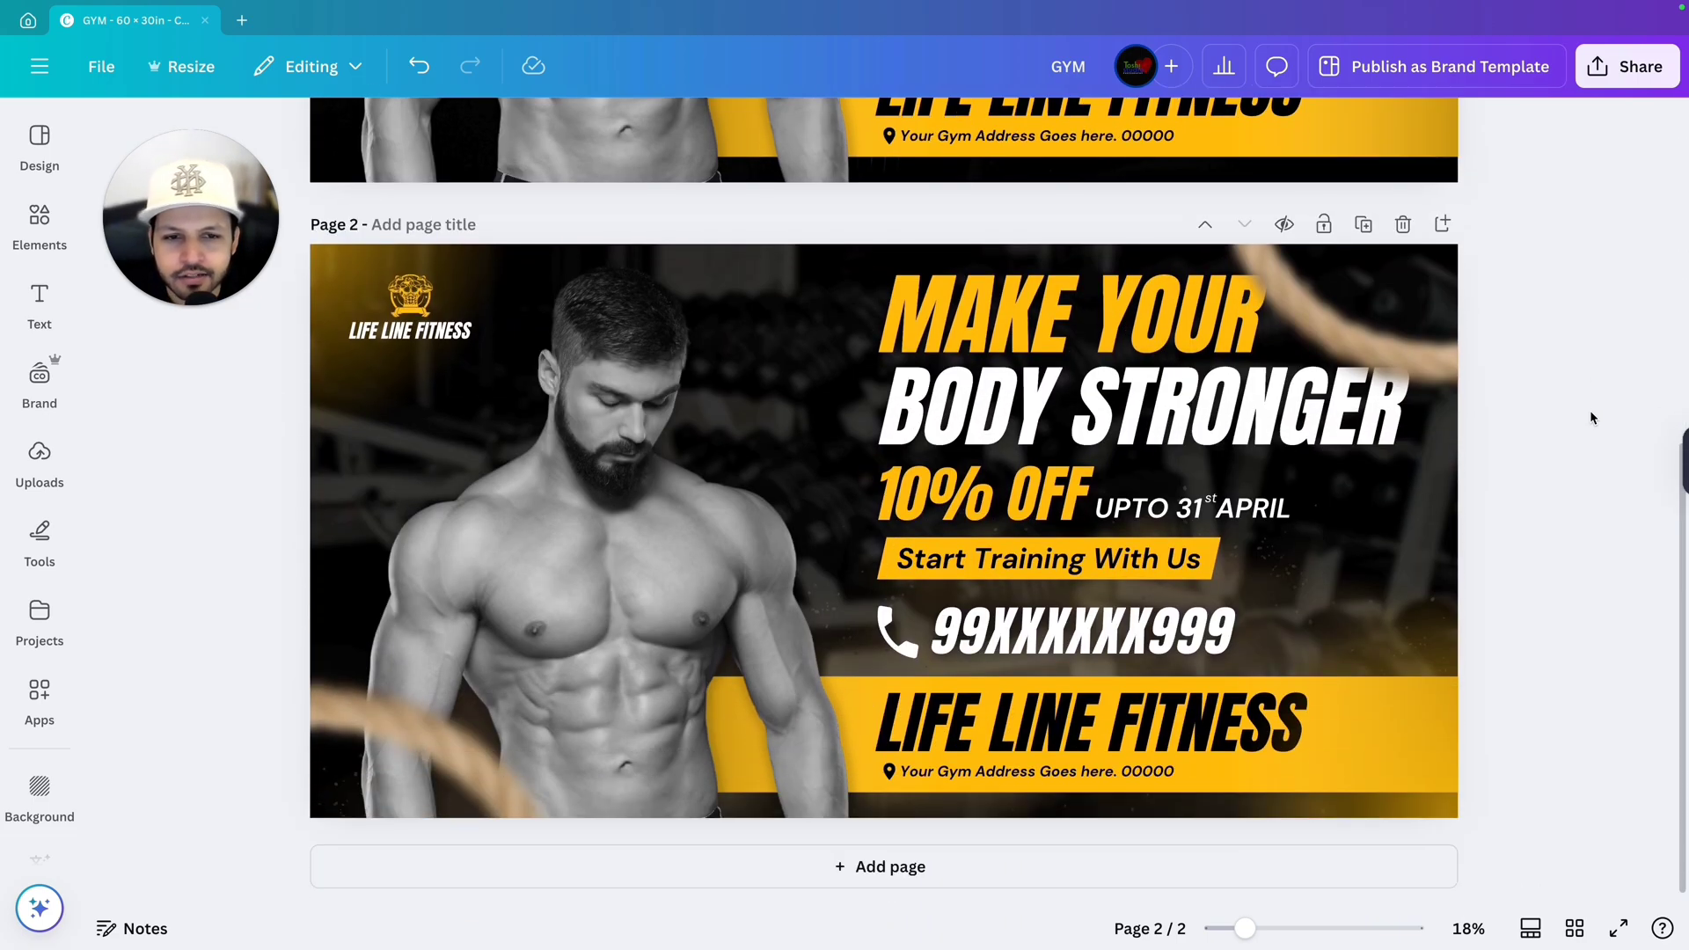